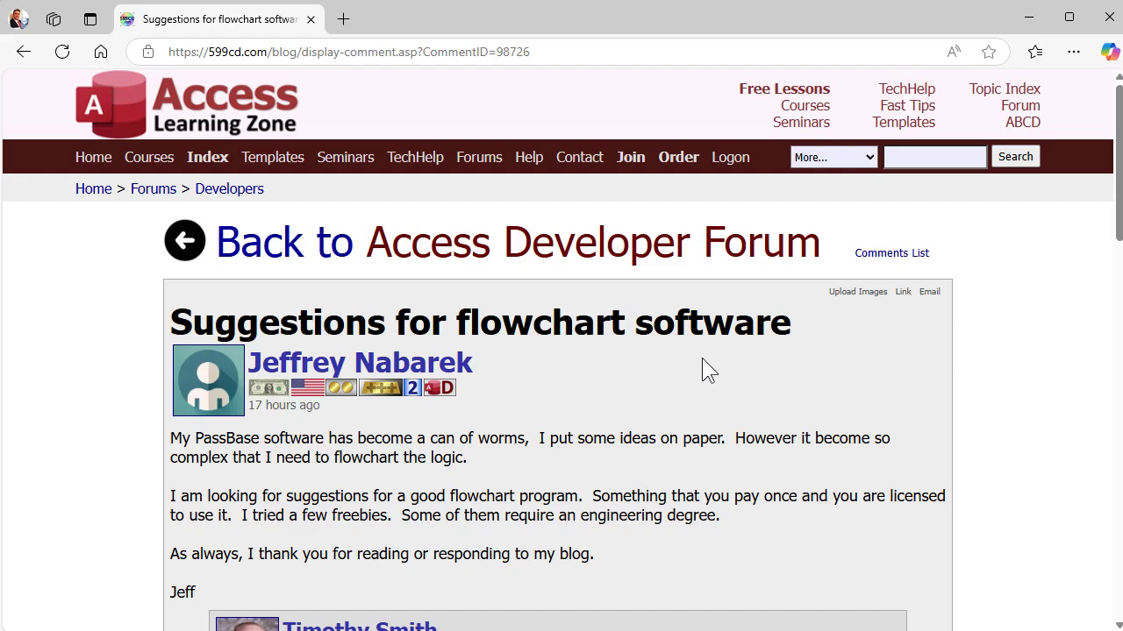
Step: Read through the forum thread on flowchart software suggestions, including the original question and the replies recommending Excel
scroll(624, 396, down, 2)
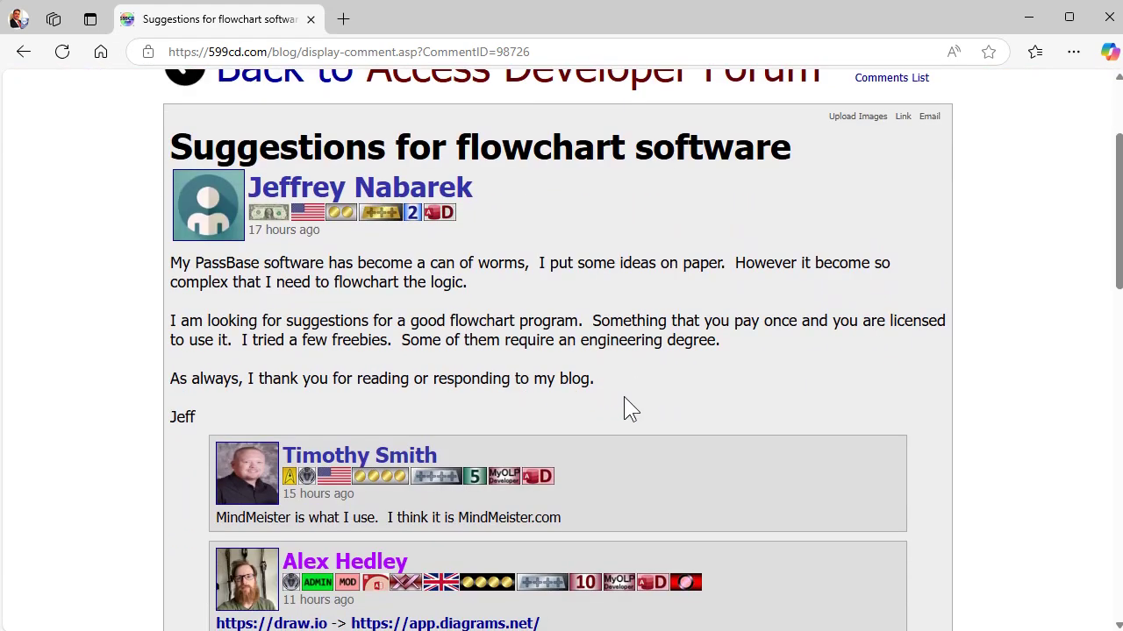
scroll(624, 397, down, 2)
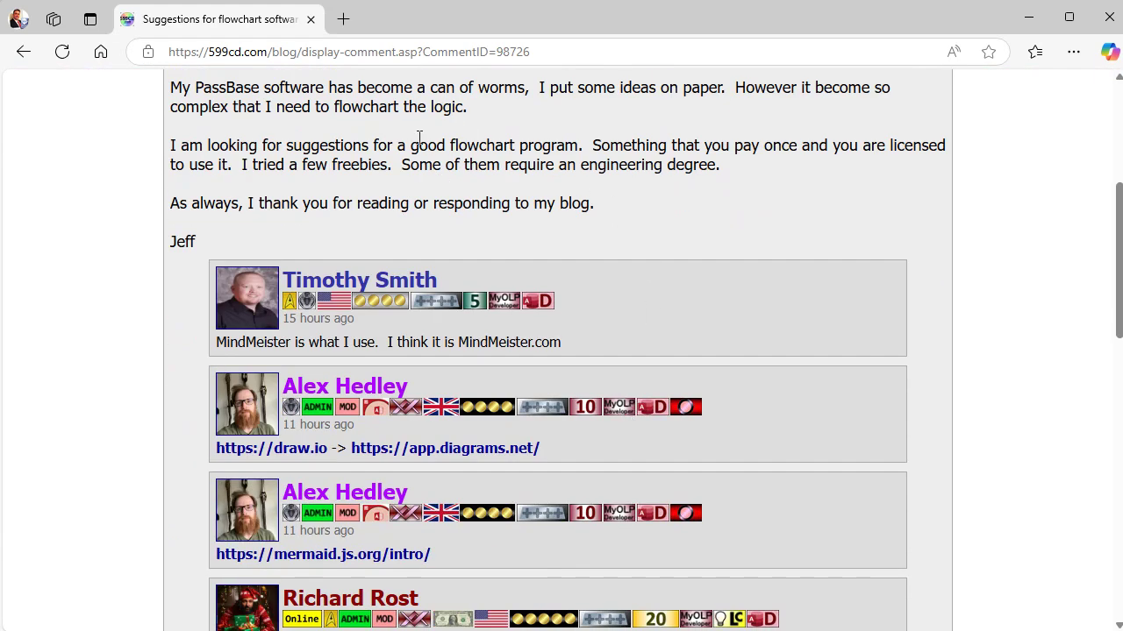
drag(405, 146, 592, 151)
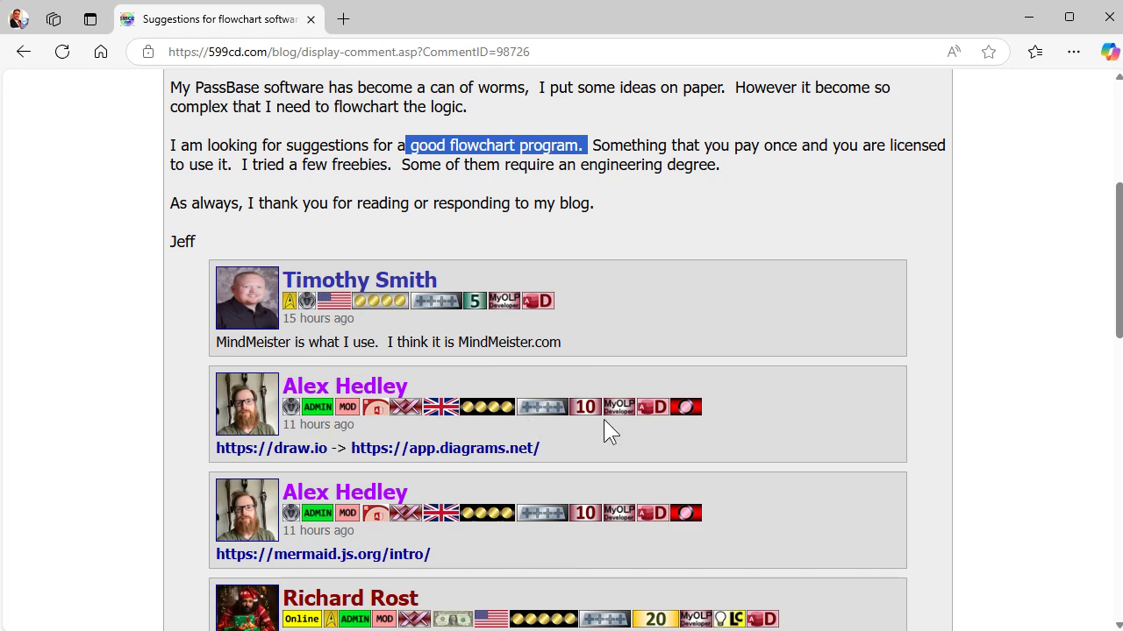
scroll(746, 419, down, 3)
double_click(226, 397)
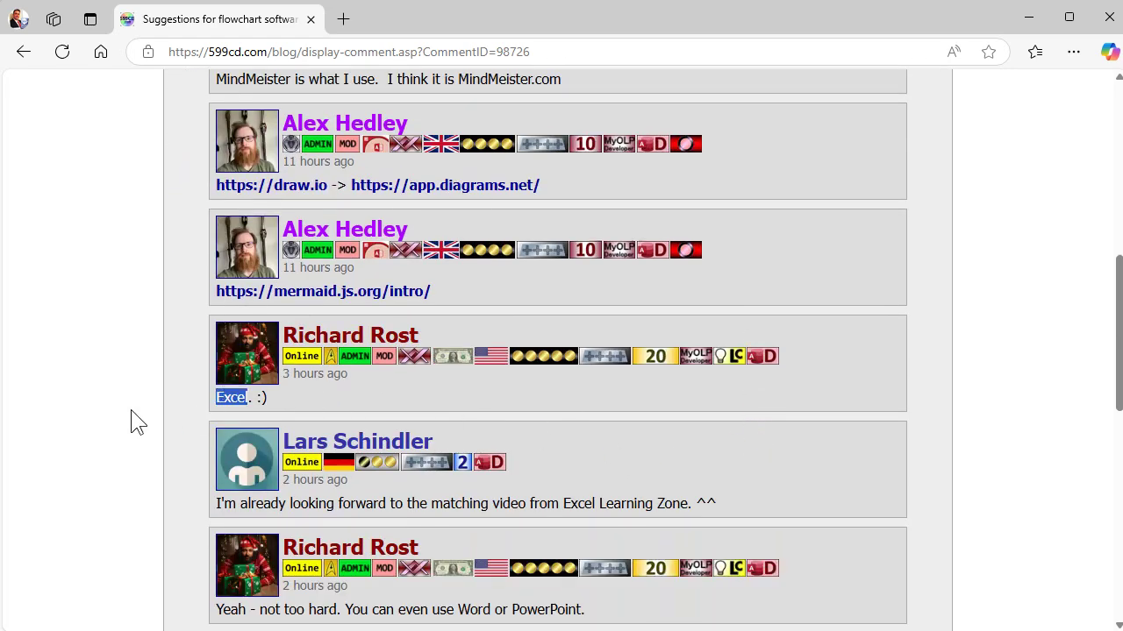
scroll(131, 409, down, 1)
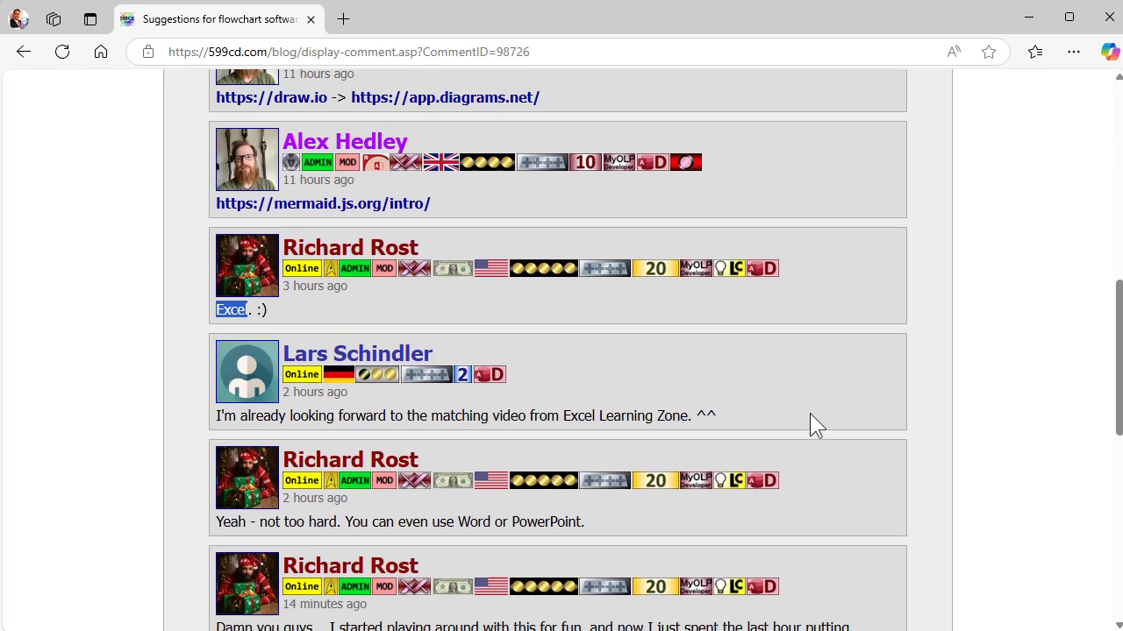
scroll(817, 404, down, 2)
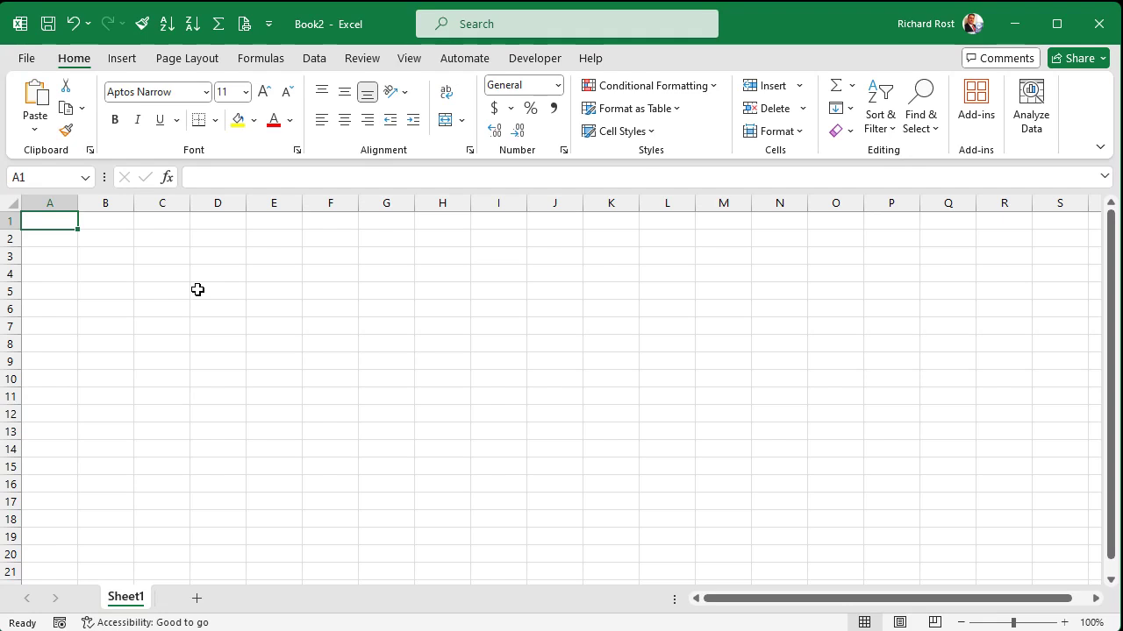
Step: Widen the workbook window to view the expanded Illustrations commands, and return it to roughly its earlier width and position
click(122, 60)
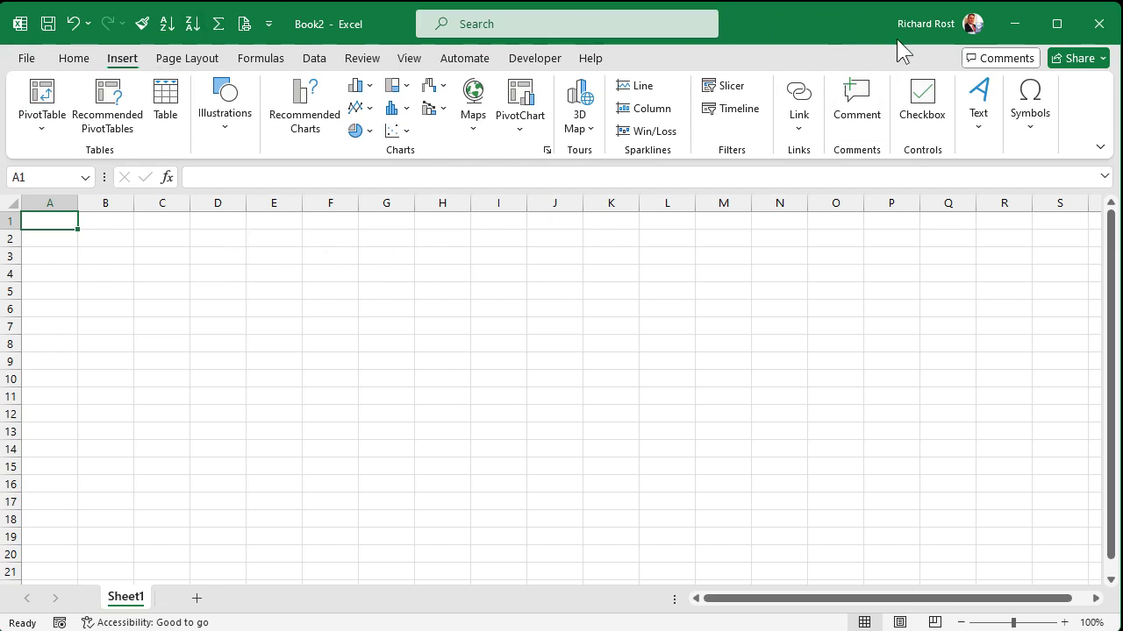
drag(839, 32, 781, 30)
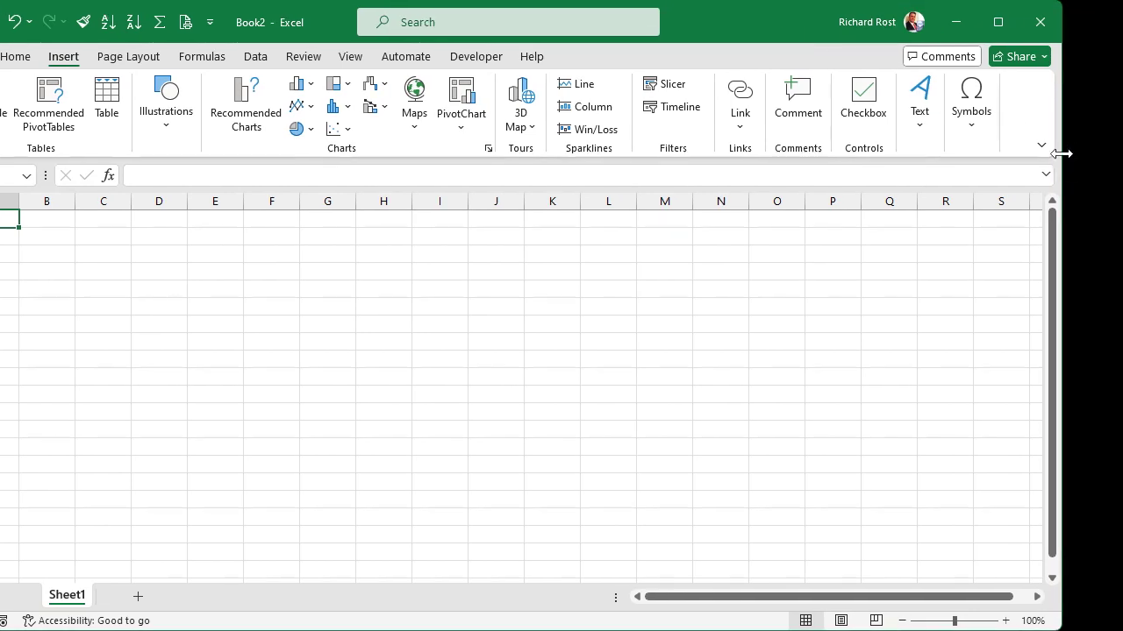
drag(1061, 156, 1122, 156)
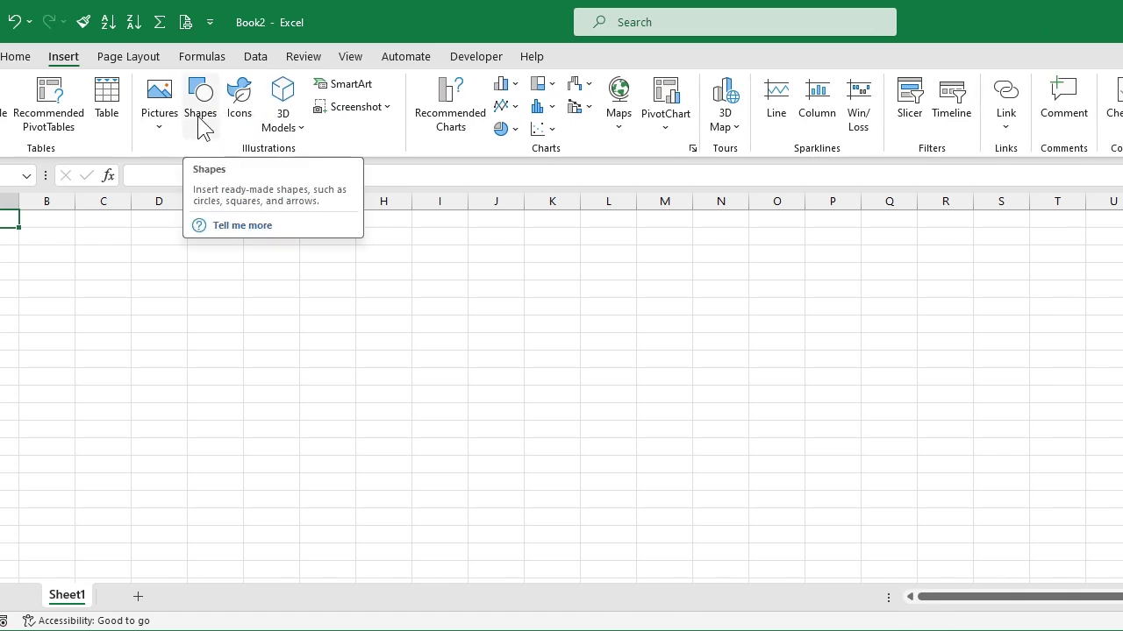
drag(1122, 213, 1022, 213)
drag(753, 26, 814, 27)
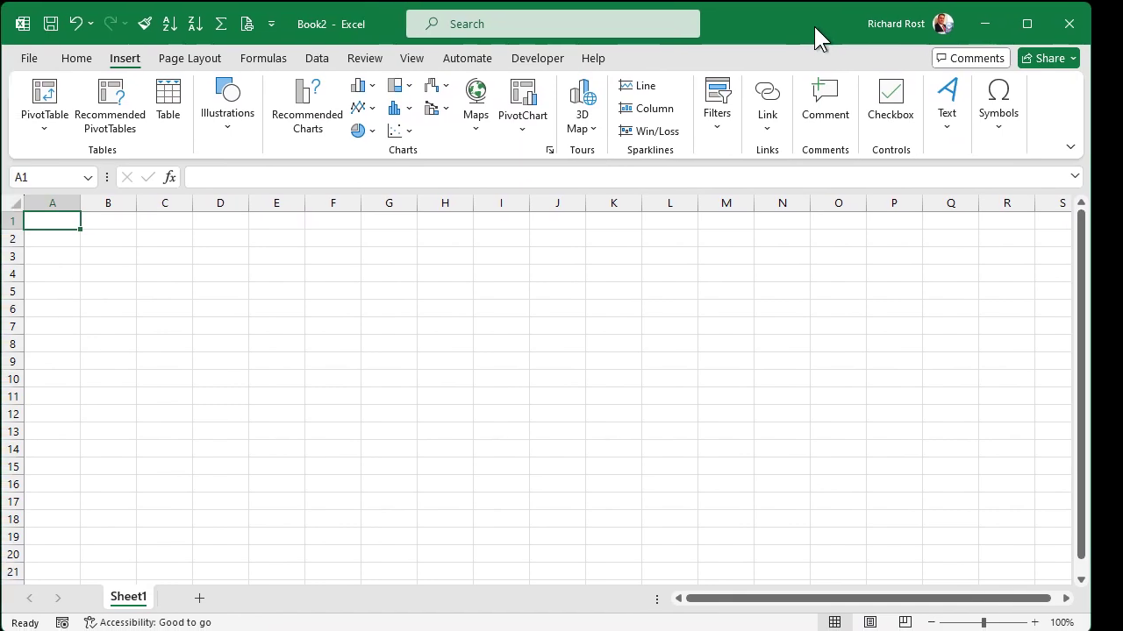
Step: Draw a flowchart terminator shape about 2.44" wide and 0.78" high over columns B to F near row 2
click(243, 114)
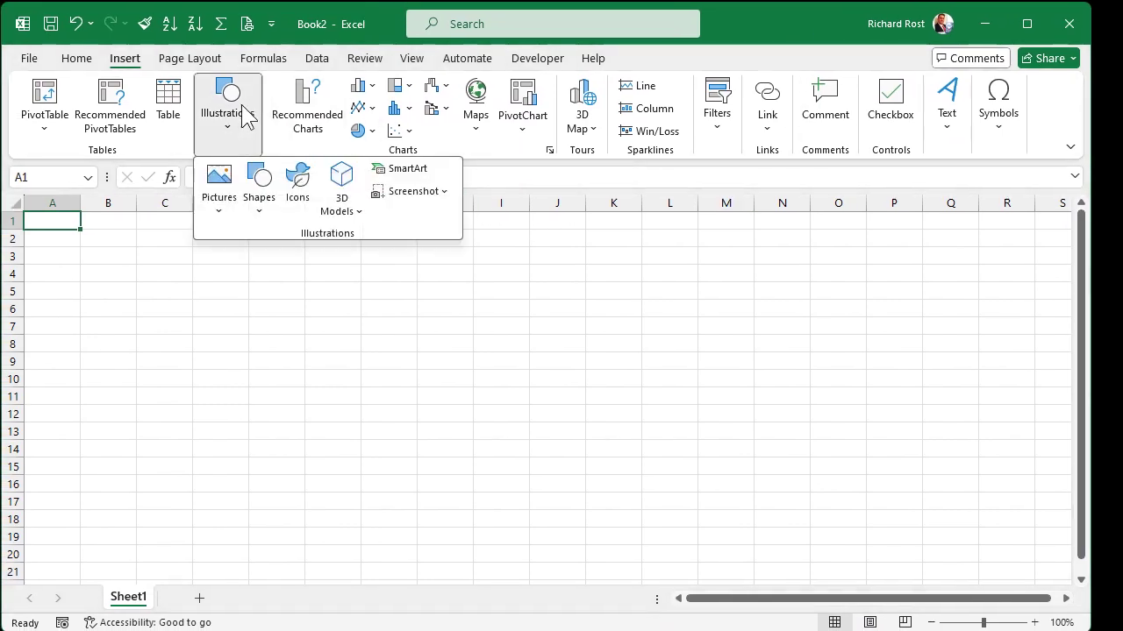
click(260, 197)
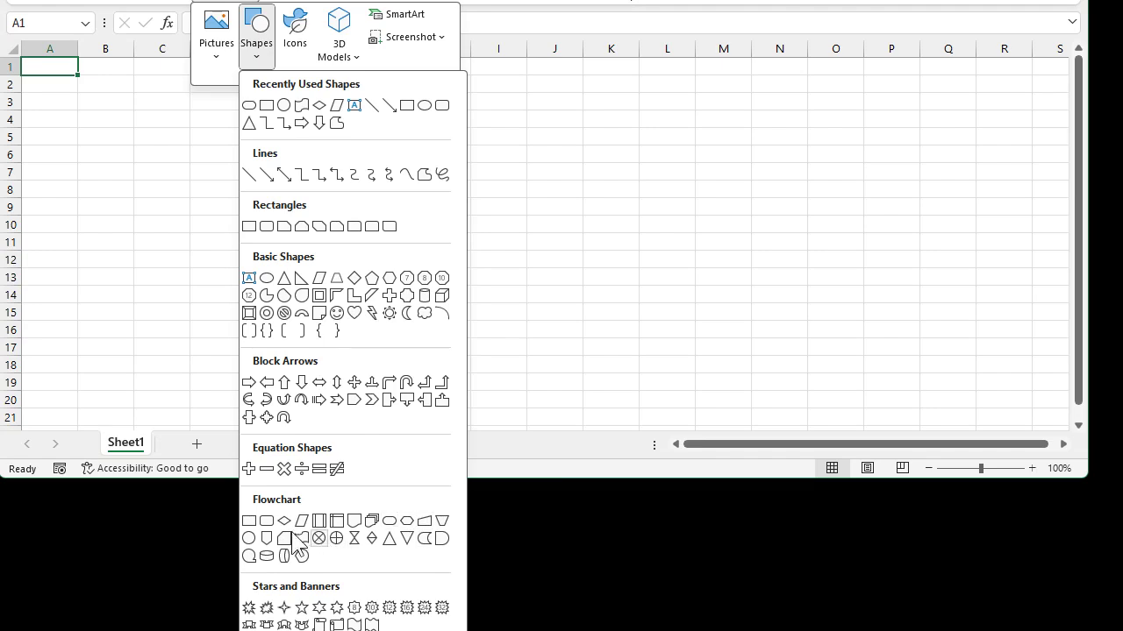
click(391, 524)
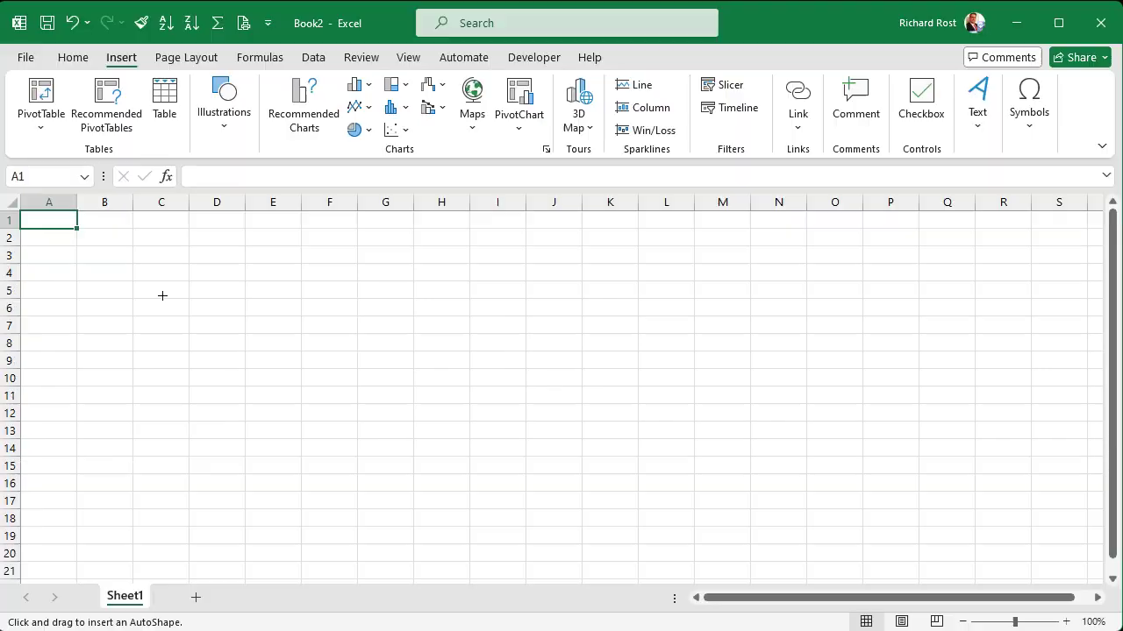
drag(109, 80, 289, 154)
drag(288, 308, 313, 299)
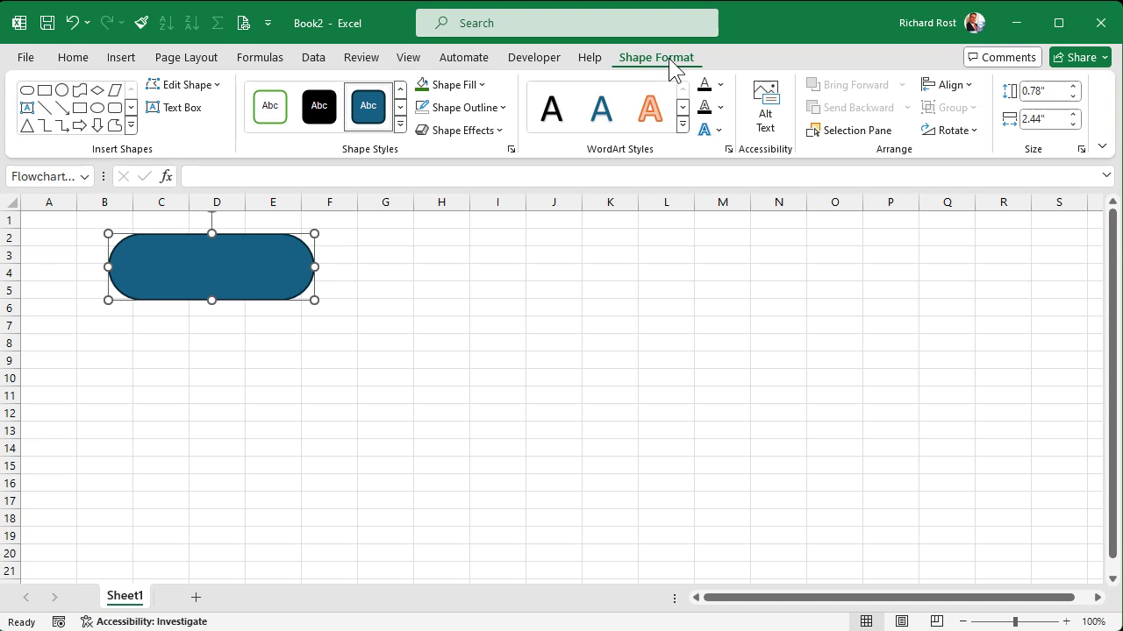
Step: Apply the purple filled theme style with a dark outline to the terminator shape and label it "Start"
click(400, 126)
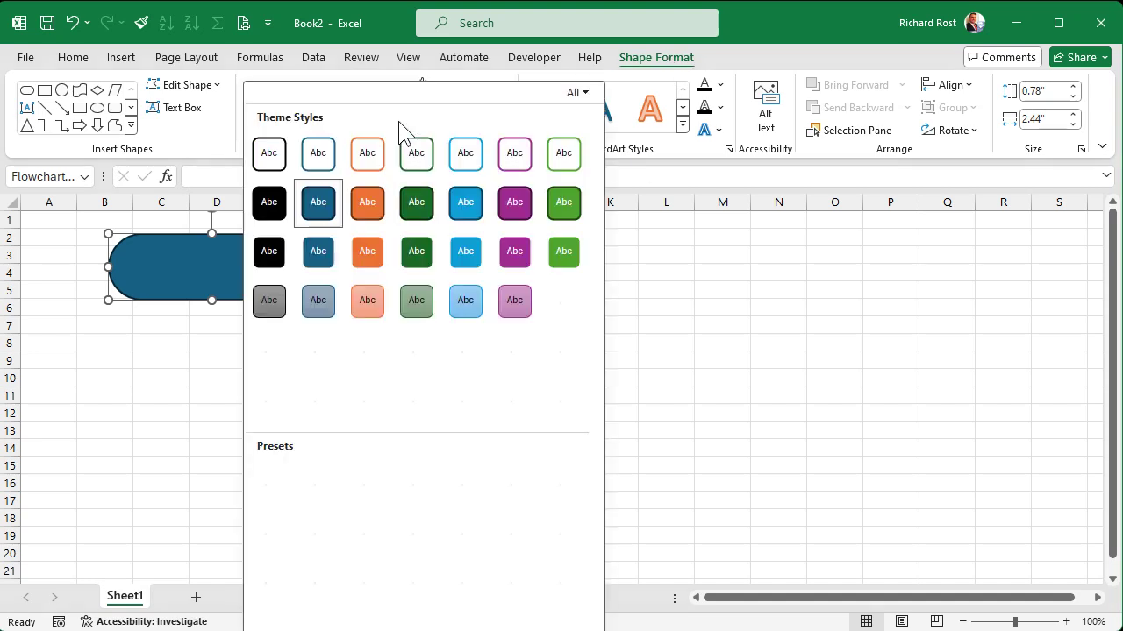
click(515, 207)
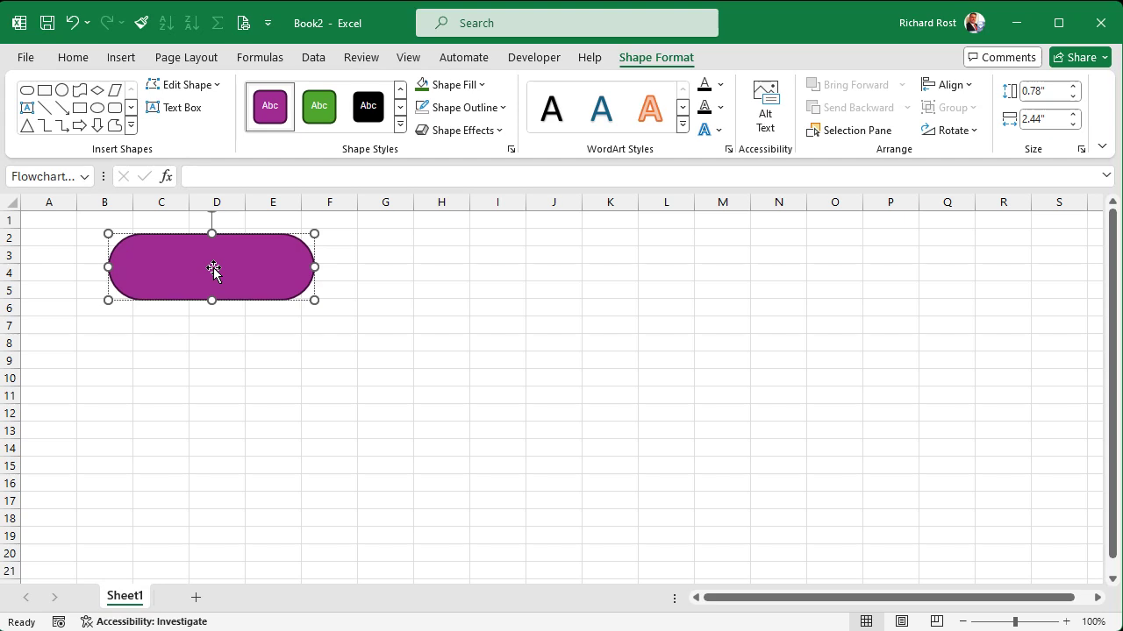
text(Start)
click(243, 353)
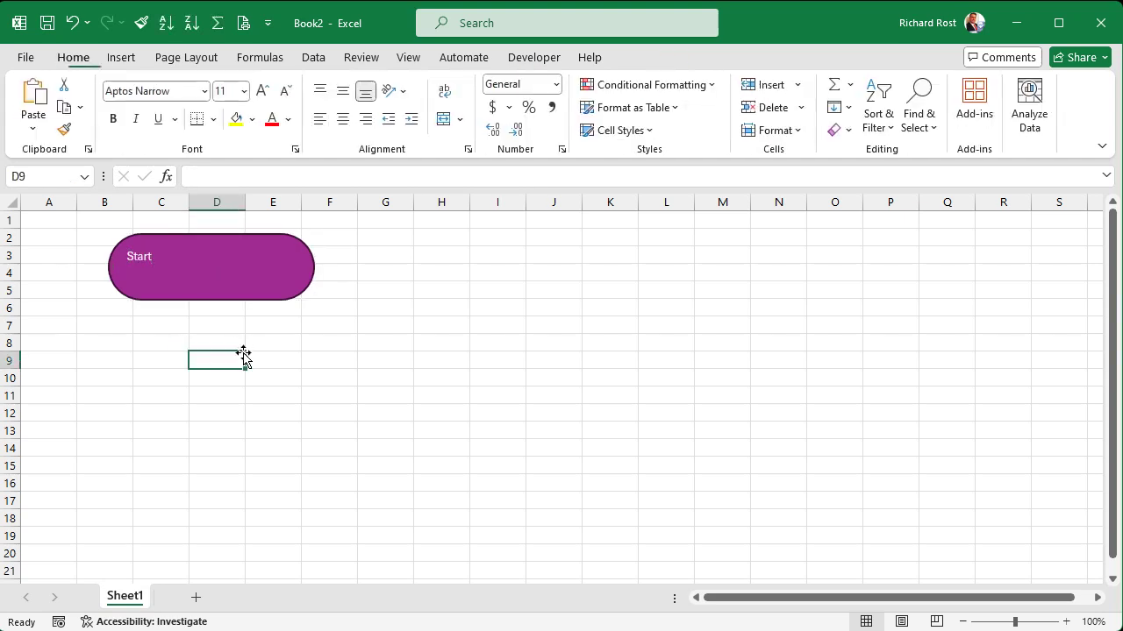
Step: Centre the Start shape's text vertically and horizontally and make it bold
click(192, 277)
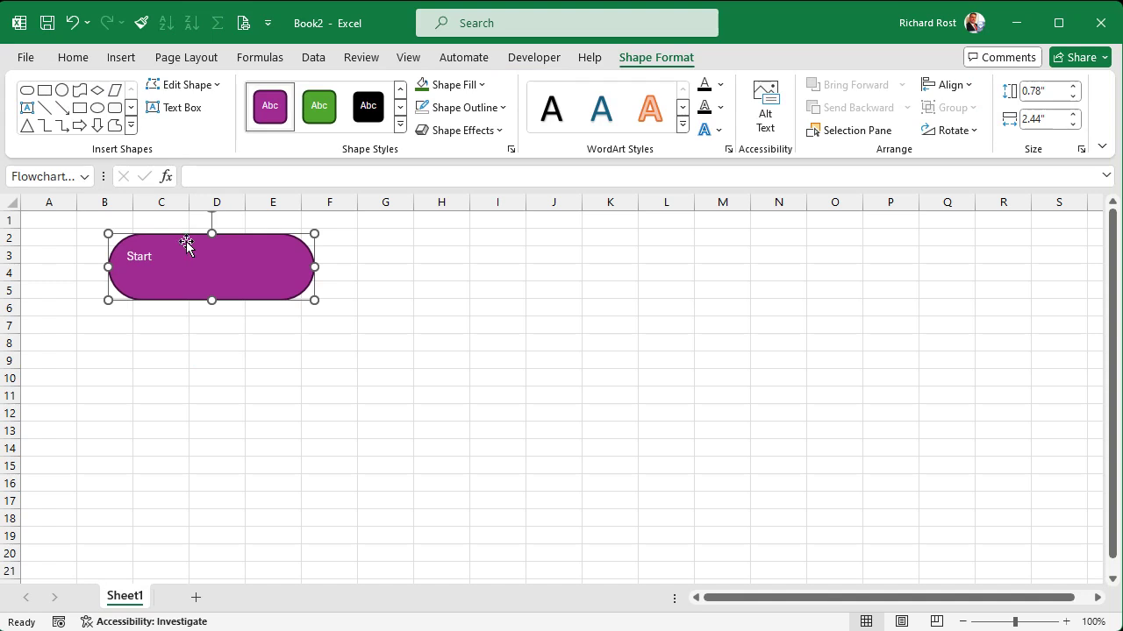
click(77, 55)
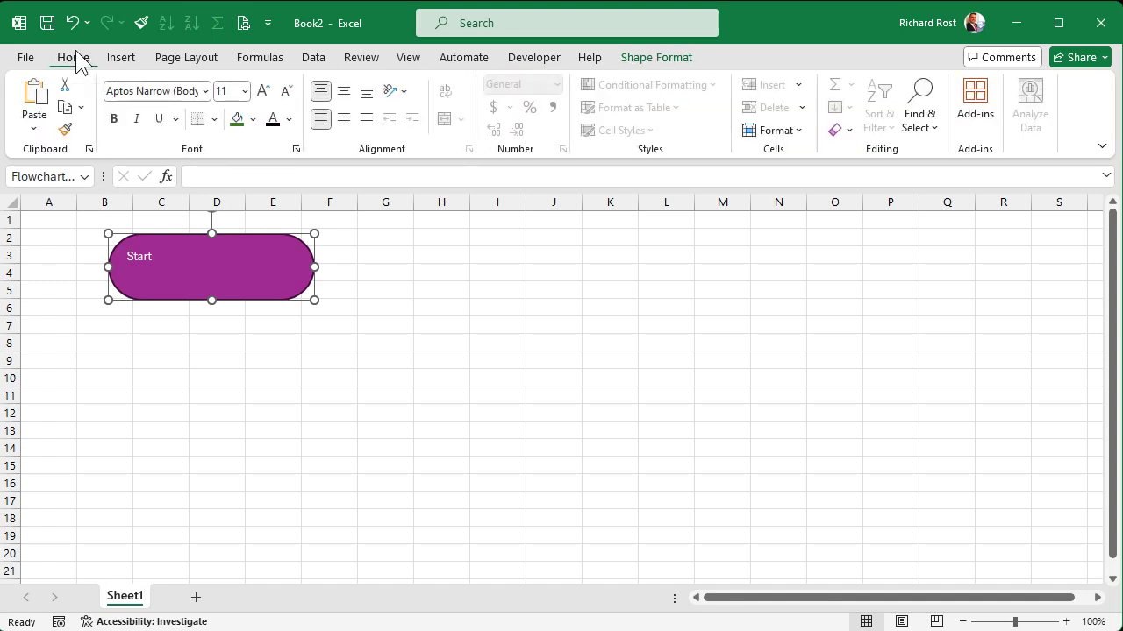
click(343, 91)
click(344, 119)
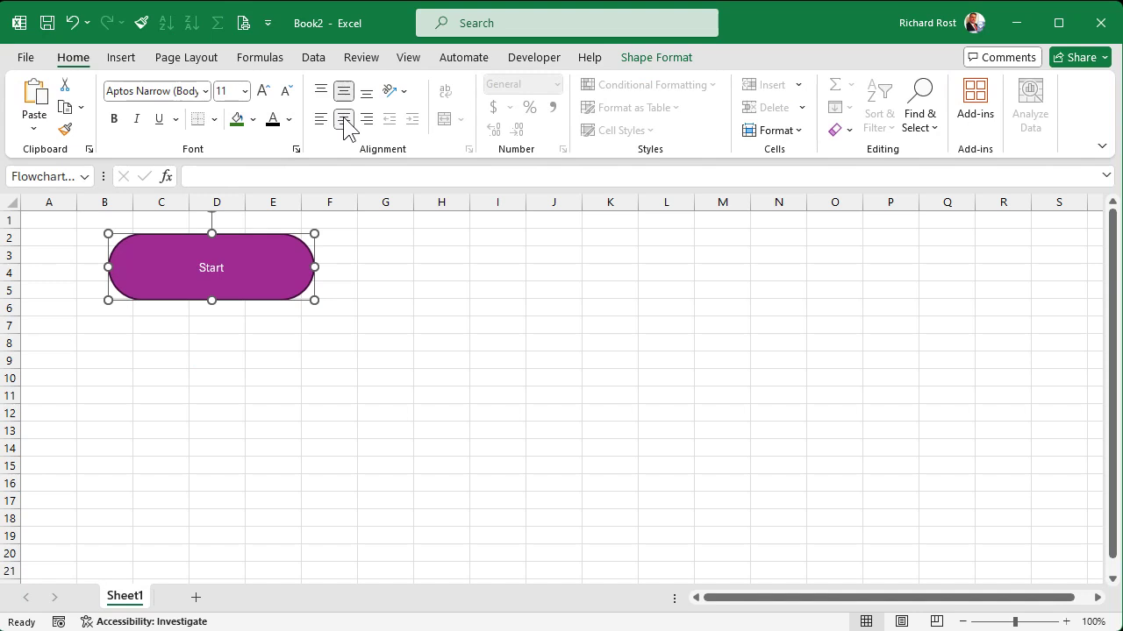
click(113, 120)
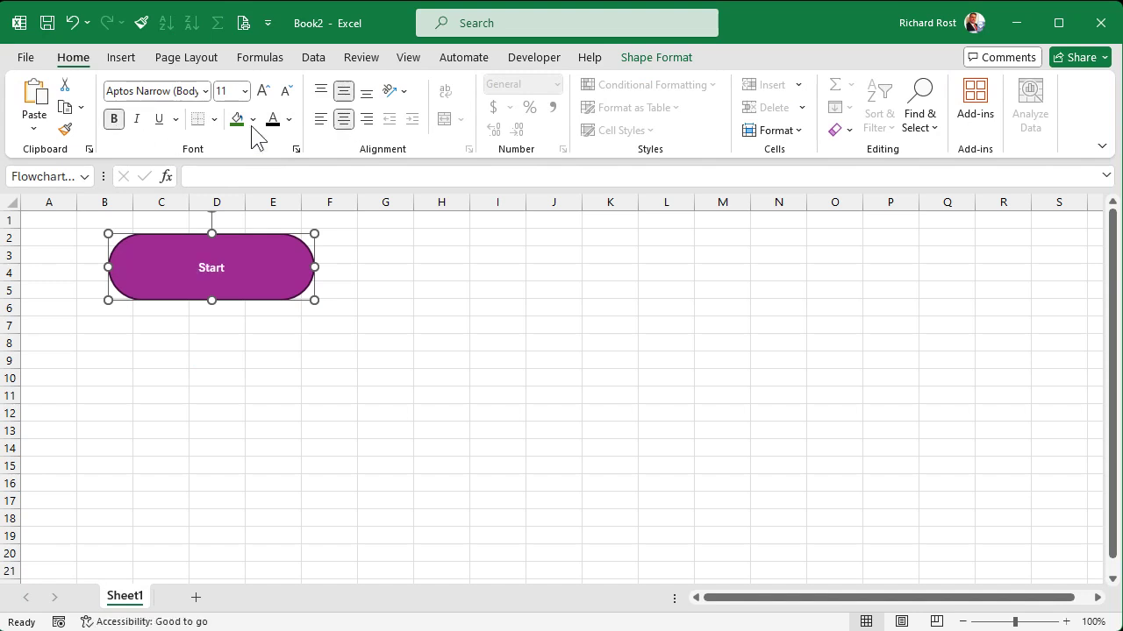
Step: Enlarge the Start shape's text to font size 28
click(262, 92)
click(261, 92)
click(261, 92)
click(261, 92)
click(262, 92)
click(262, 92)
click(261, 92)
click(262, 92)
click(285, 93)
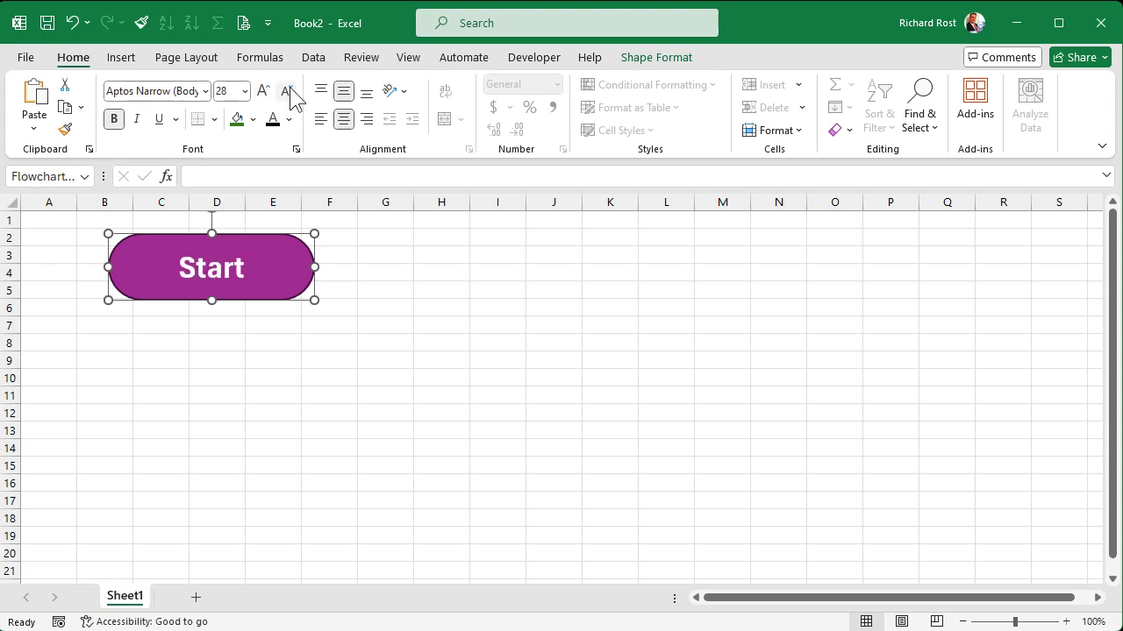
click(535, 294)
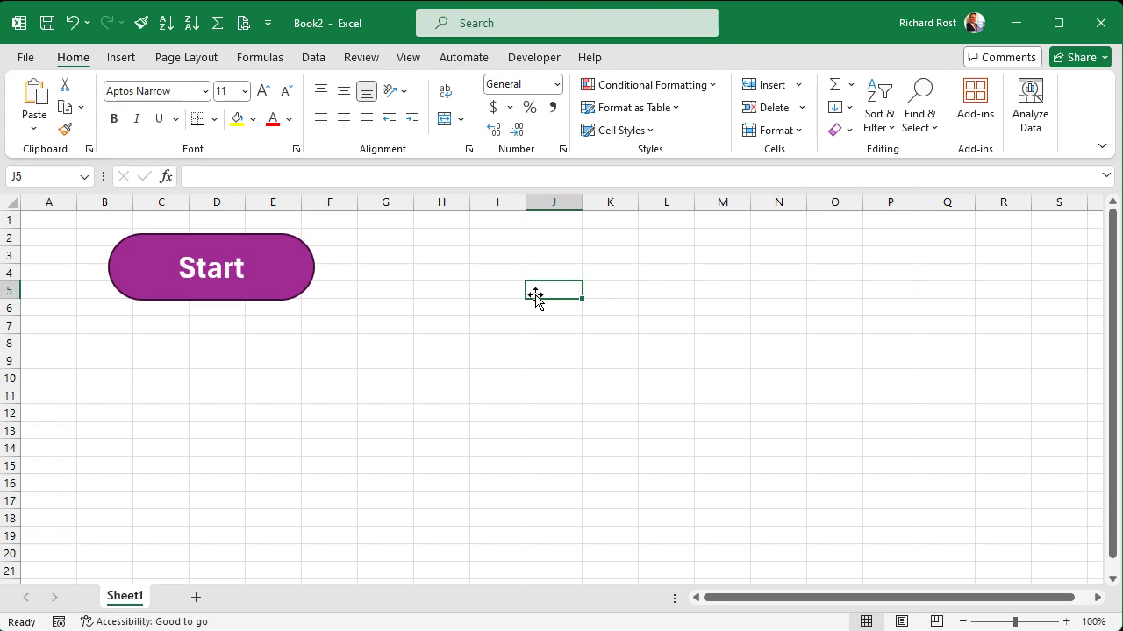
Step: Draw a rectangle about 2.14" wide and 0.77" high beneath the Start shape
click(121, 58)
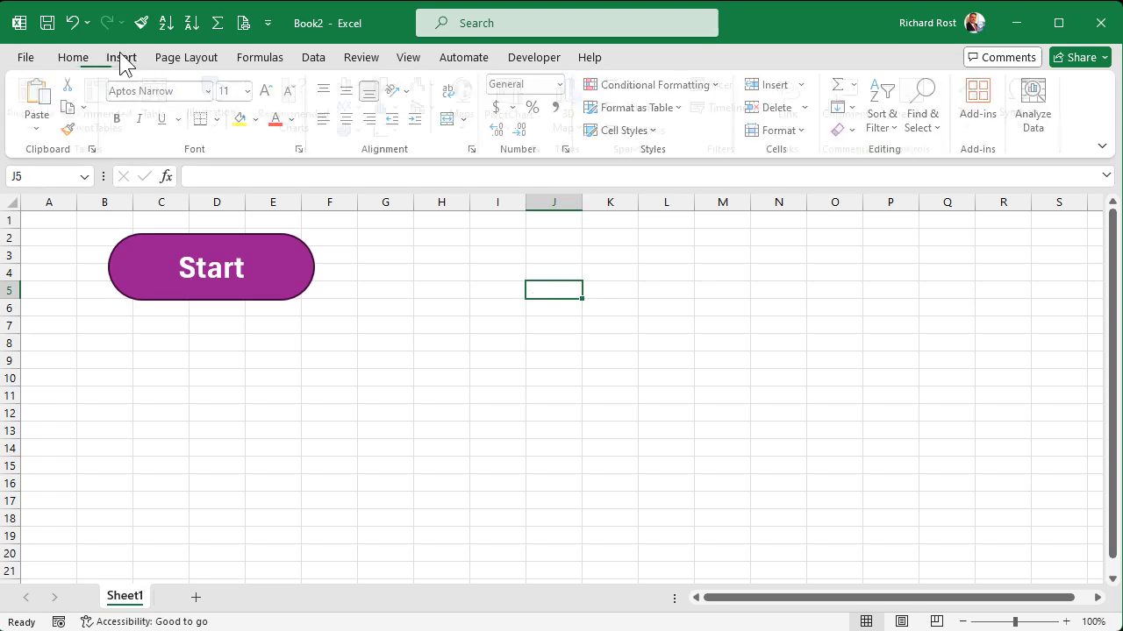
click(223, 112)
click(263, 200)
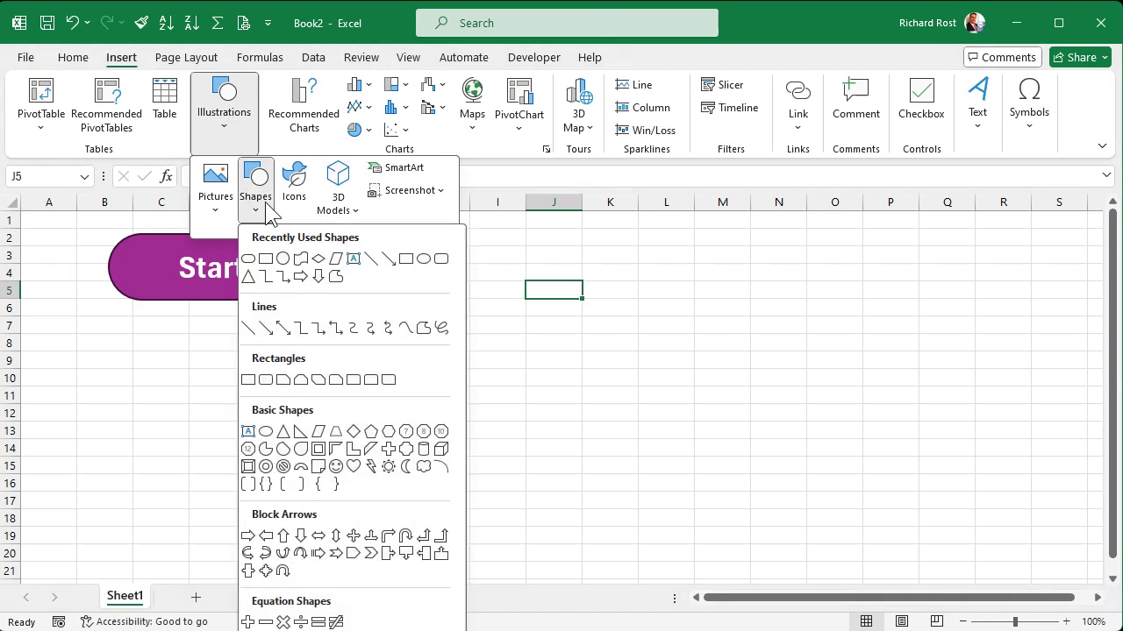
click(250, 380)
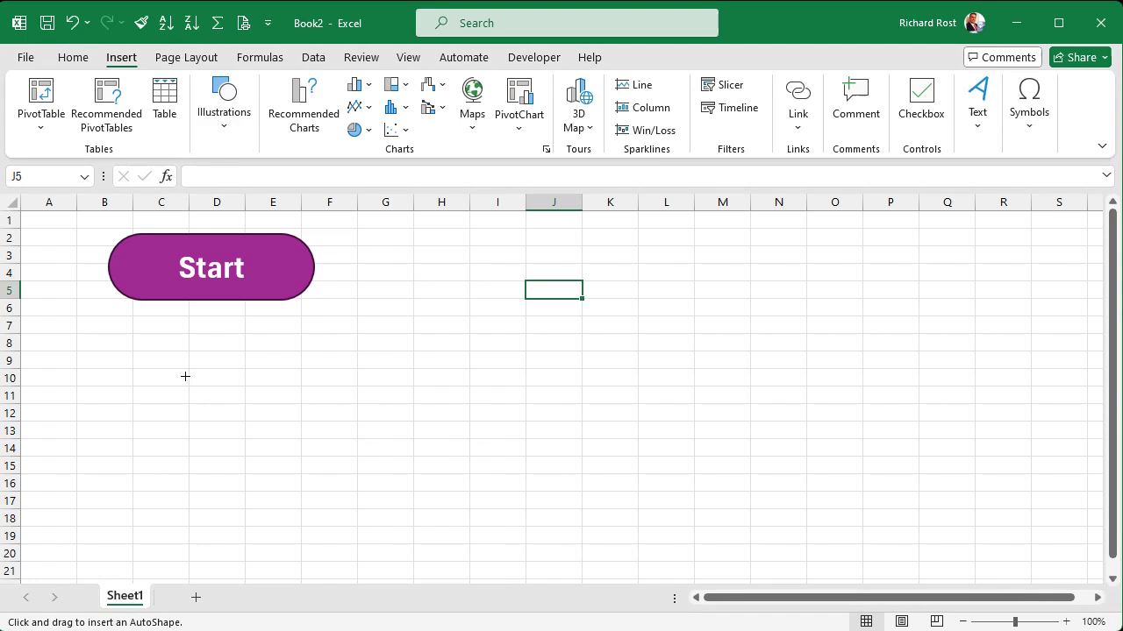
drag(125, 331, 304, 395)
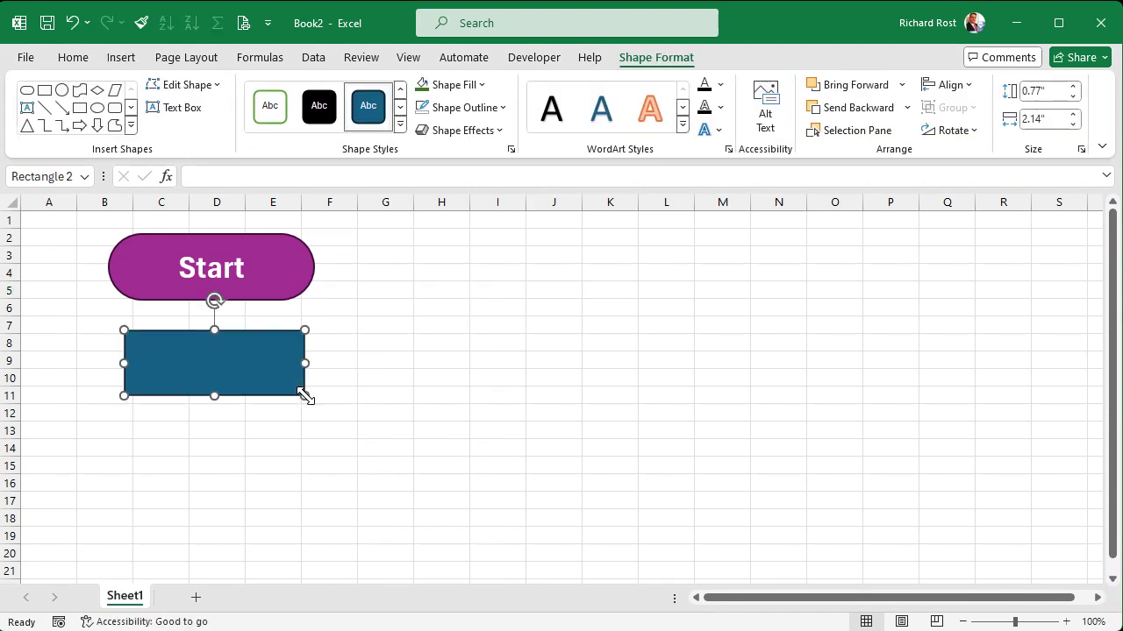
Step: Apply the bright blue filled theme style with a dark outline to the rectangle and label it "Do Stuff"
click(400, 125)
click(463, 204)
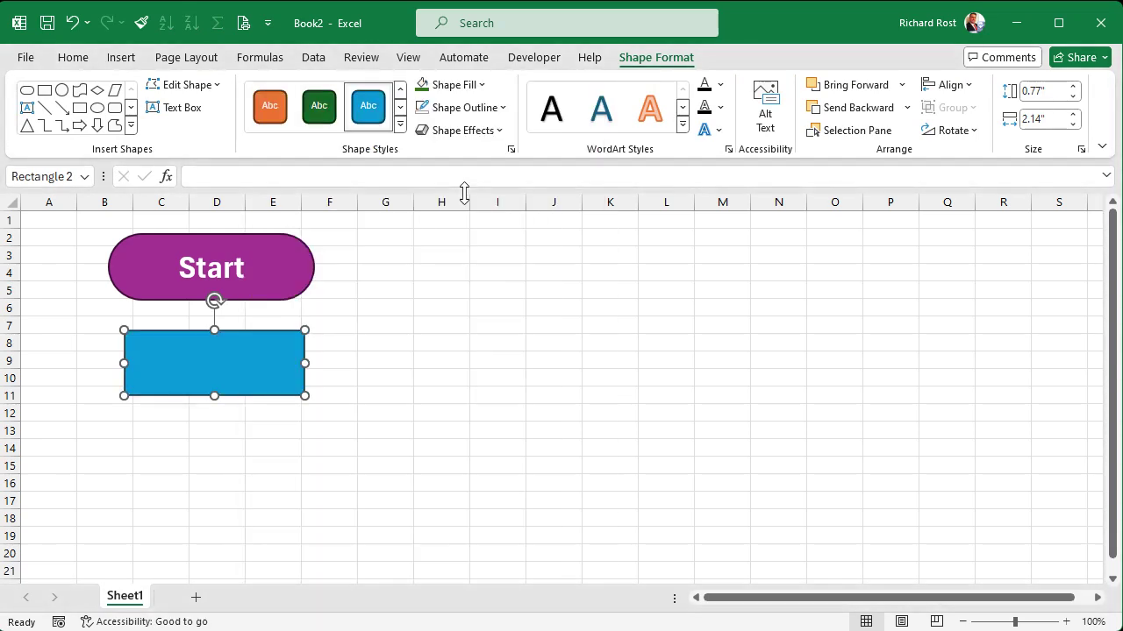
click(466, 270)
click(225, 353)
text(Do Stuff)
click(358, 380)
Step: Centre the Do Stuff rectangle's text vertically and horizontally and make it bold
click(233, 366)
click(77, 59)
click(343, 90)
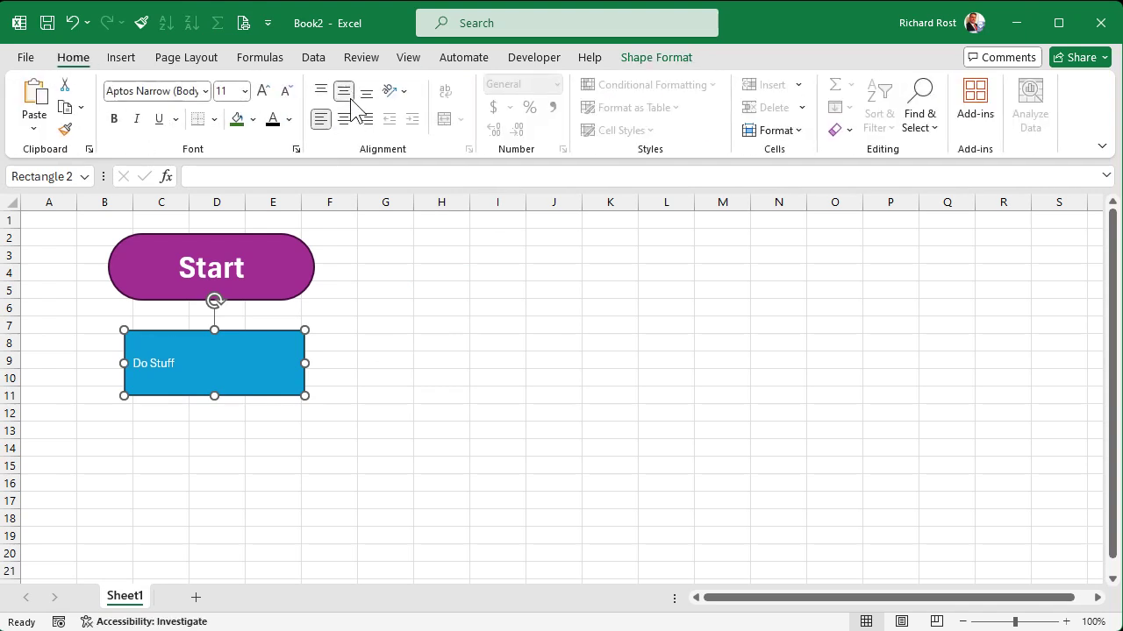
click(344, 118)
click(115, 118)
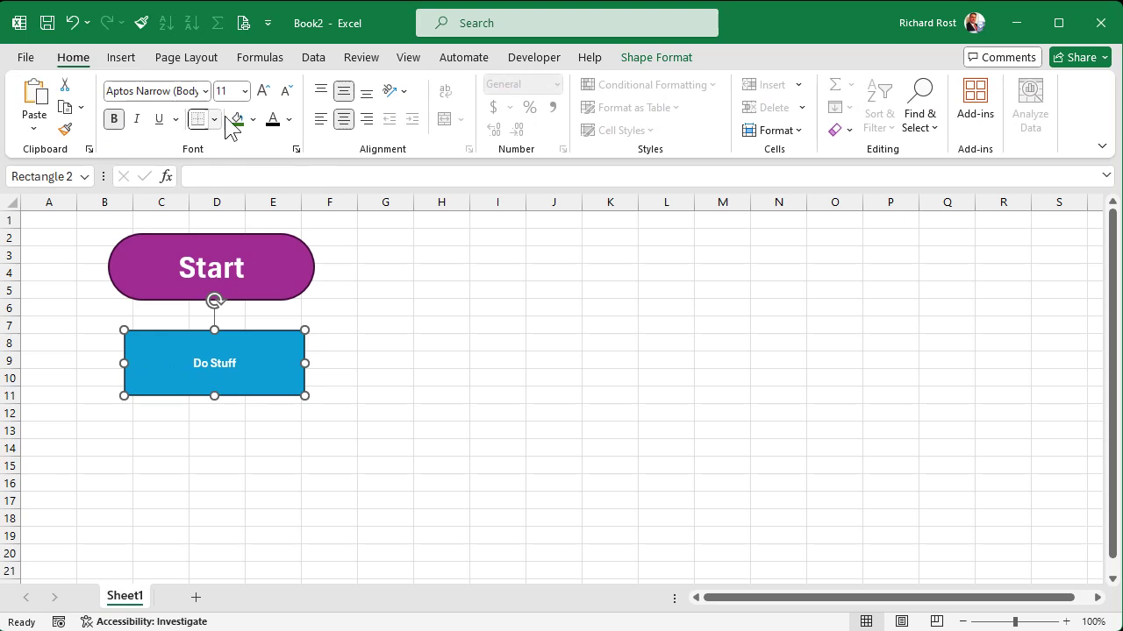
Step: Enlarge the Do Stuff rectangle's text to font size 24
click(264, 90)
click(263, 90)
click(263, 90)
click(263, 90)
click(264, 91)
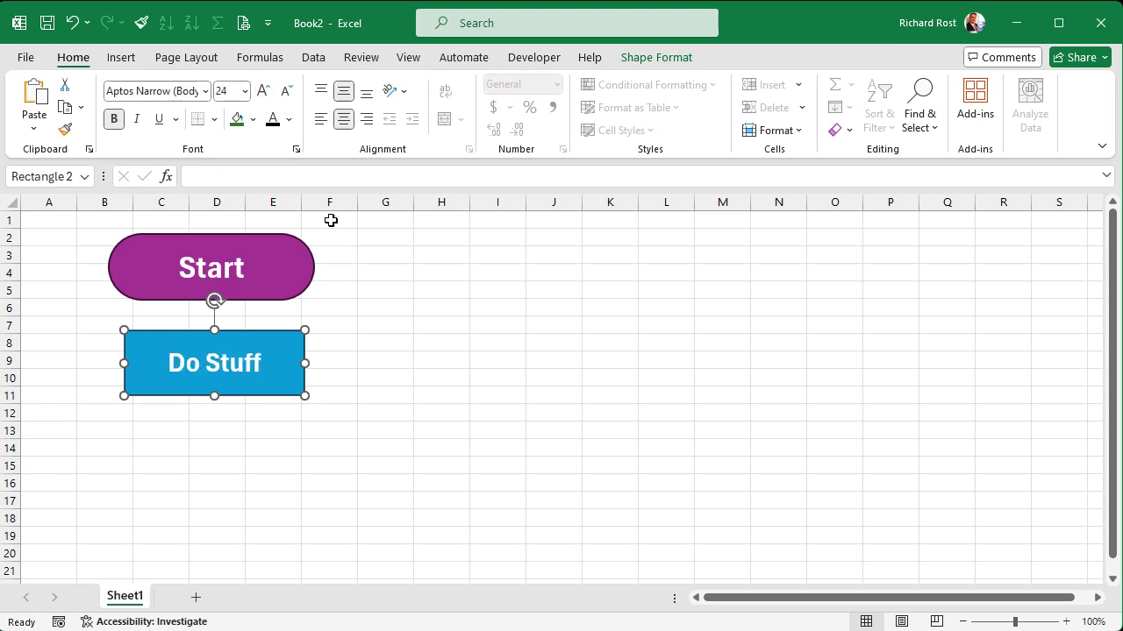
click(471, 378)
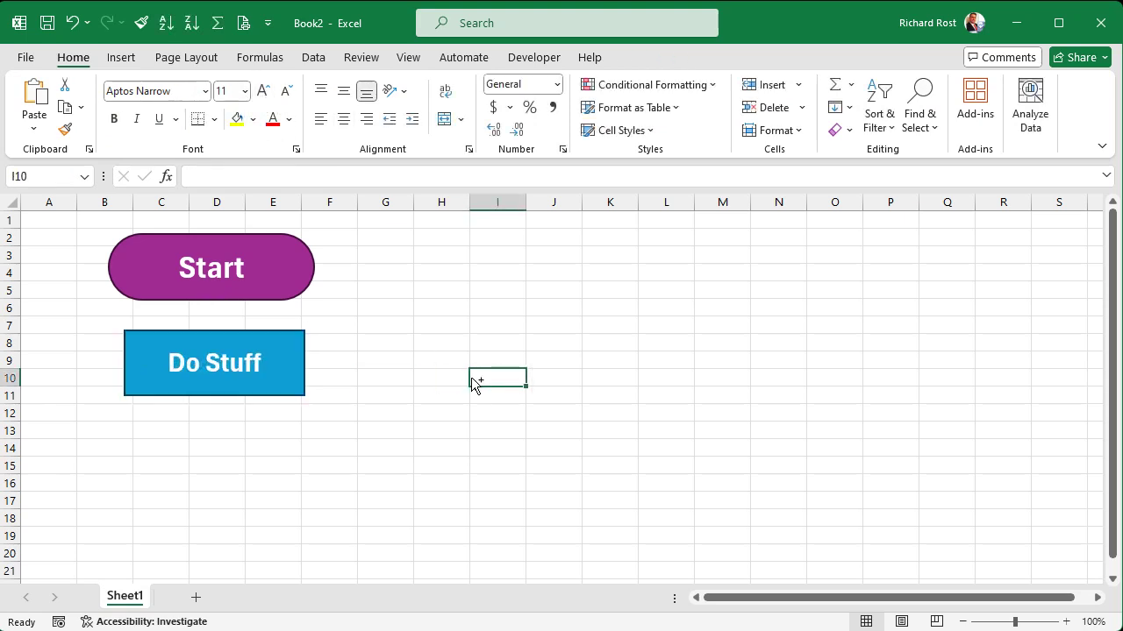
Step: Move the Do Stuff rectangle down to widen the gap beneath the Start shape
drag(220, 327, 220, 353)
click(371, 347)
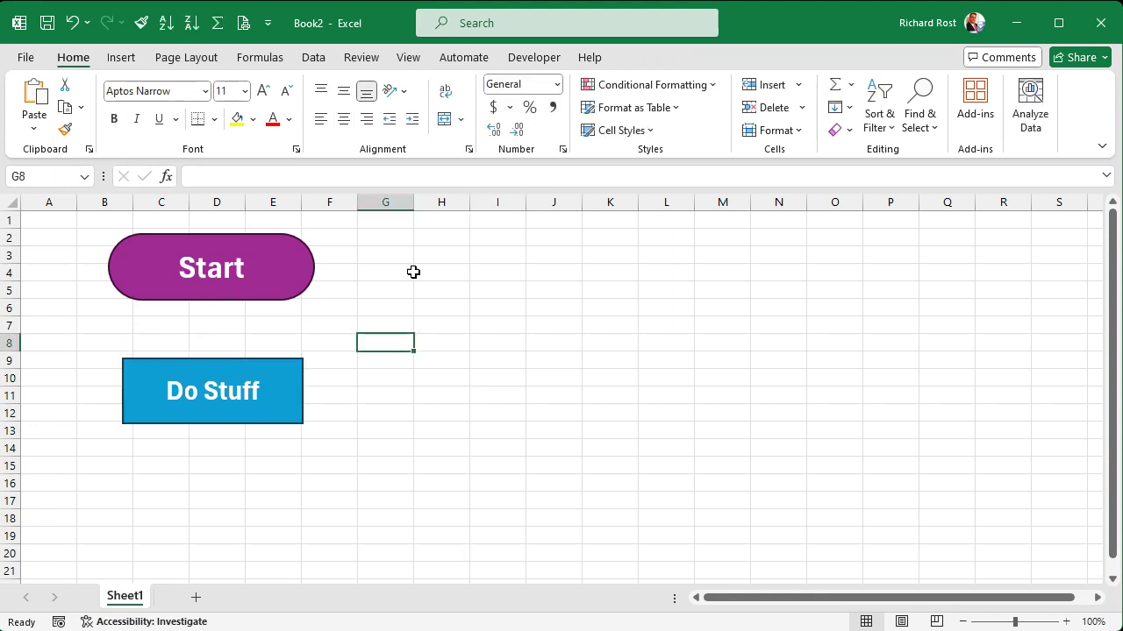
Step: Draw a straight arrow line about 1.46" high and 1.02" wide on the empty cells beside the two shapes
click(121, 58)
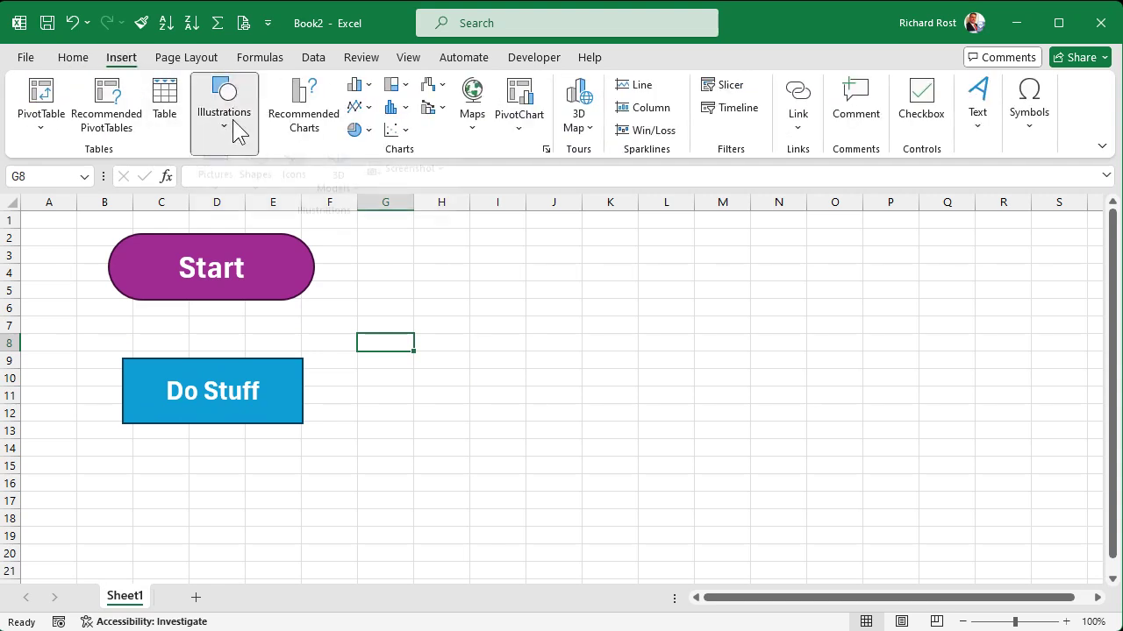
click(228, 121)
click(257, 184)
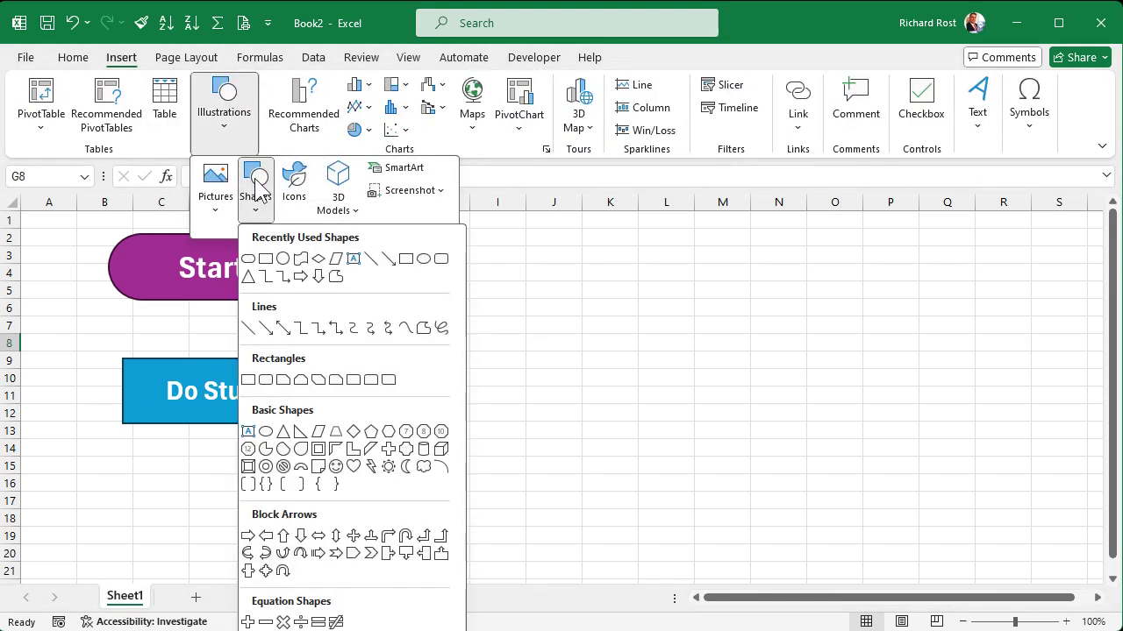
click(265, 328)
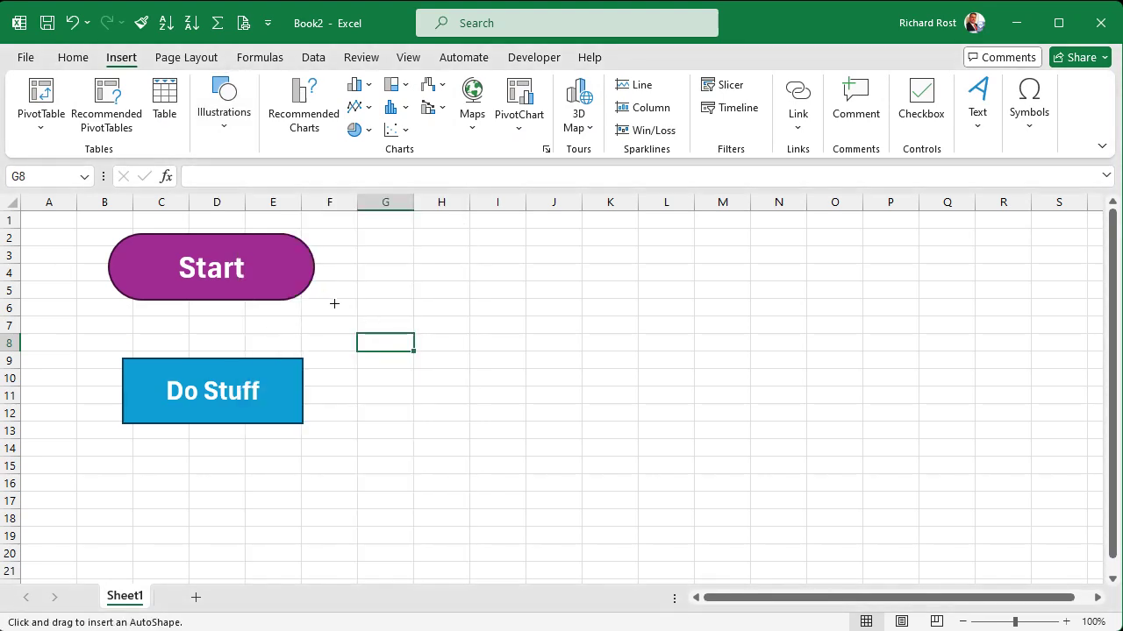
mouse_move(365, 294)
mouse_down()
mouse_move(494, 398)
mouse_move(451, 416)
mouse_up()
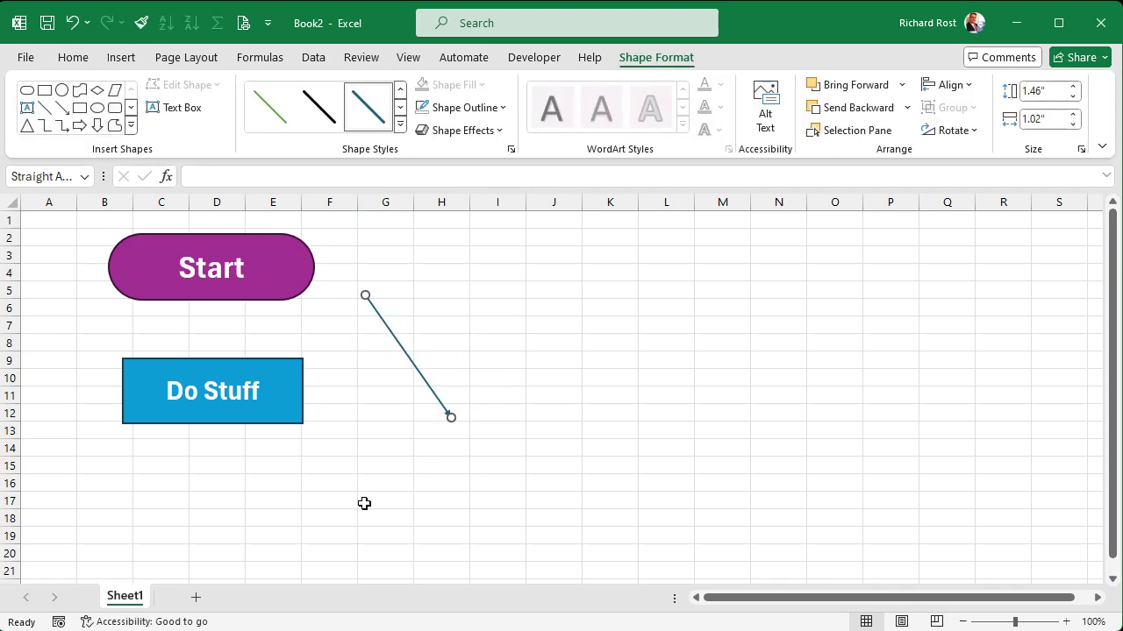
Step: Attach the arrow's start to the bottom of the Start shape and its head to the top of the Do Stuff rectangle
drag(364, 293, 212, 300)
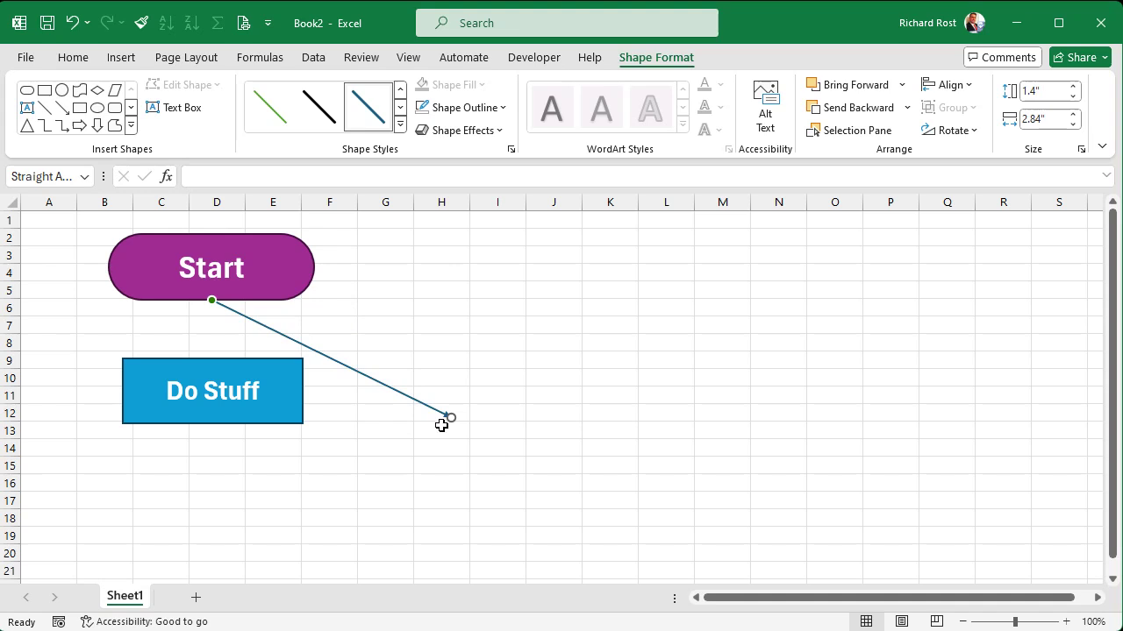
drag(450, 417, 212, 358)
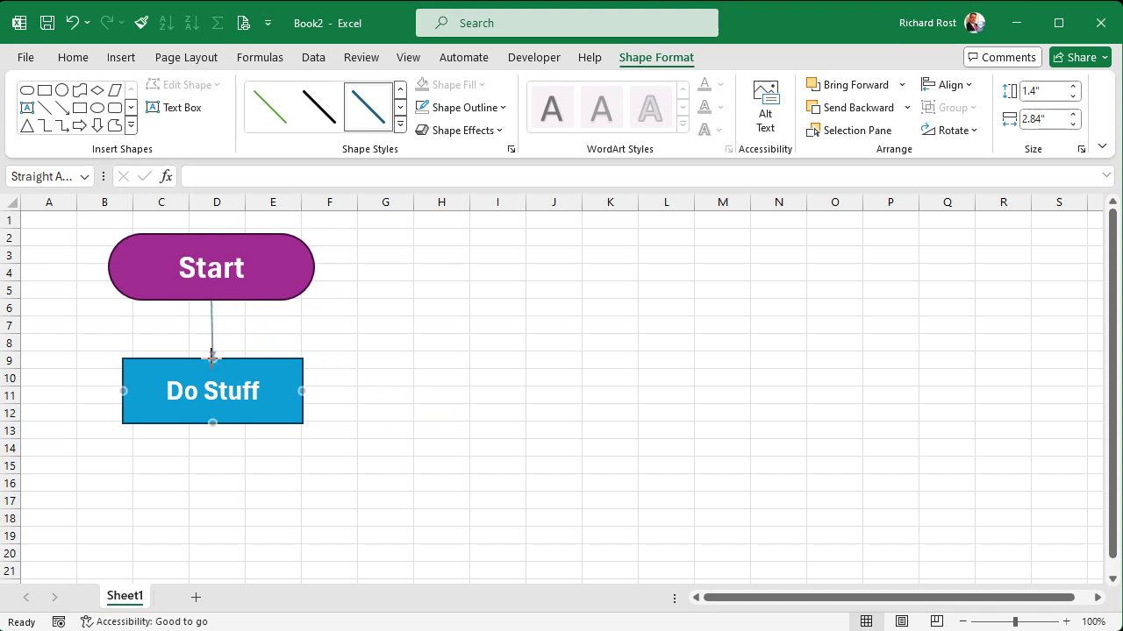
click(247, 490)
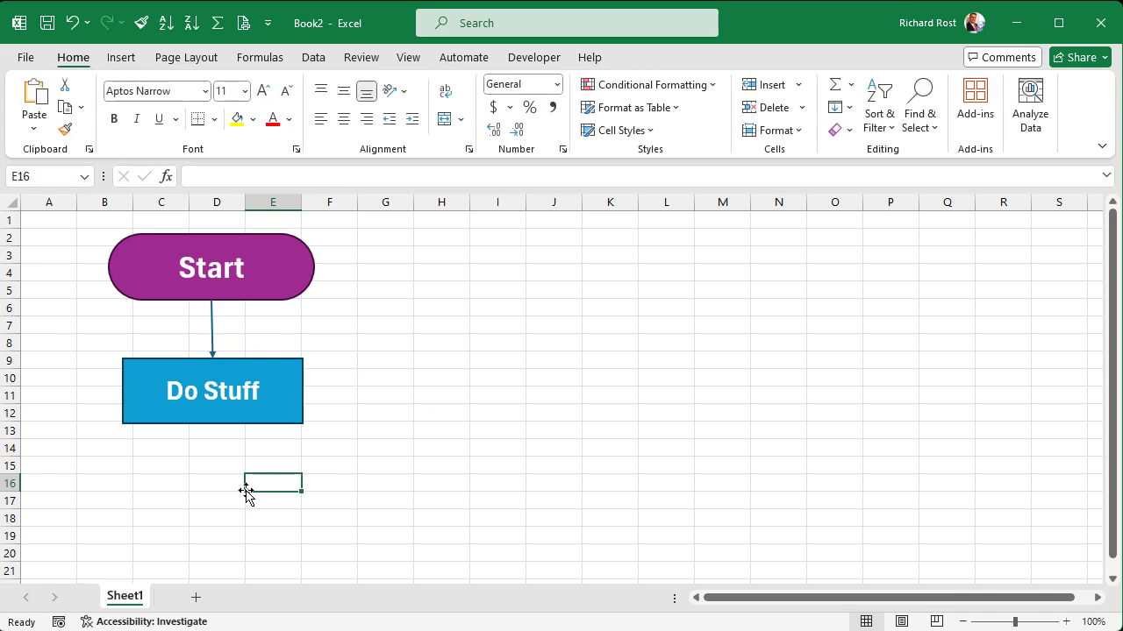
Step: Change the arrow to an elbow connector and move the Do Stuff rectangle down and to the right of Start
drag(268, 372, 277, 415)
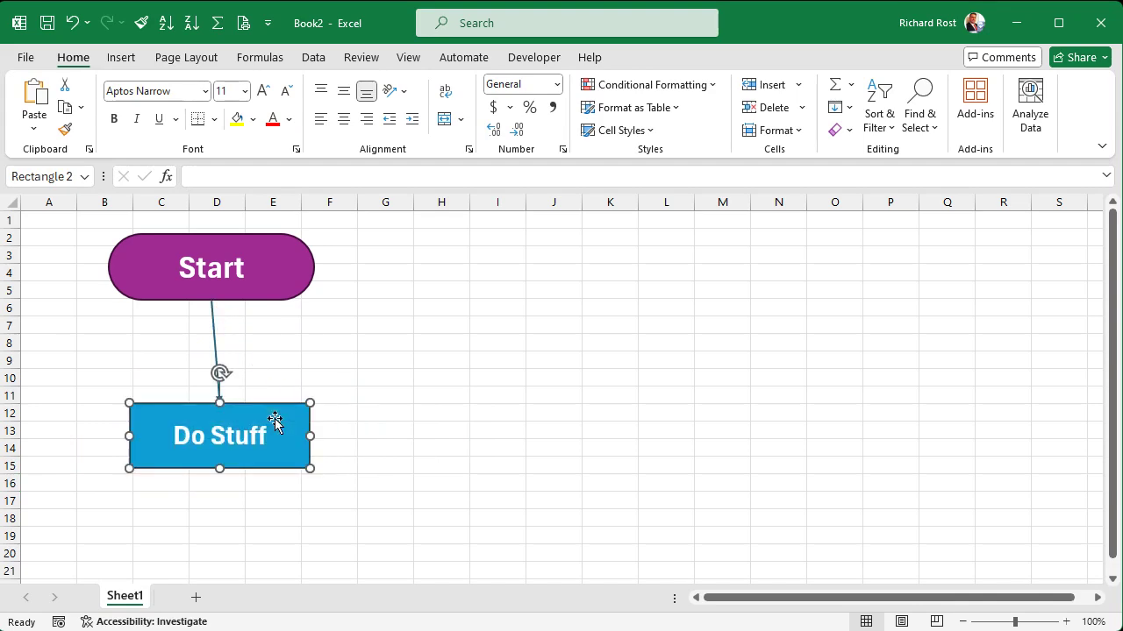
click(362, 351)
click(214, 343)
right_click(215, 342)
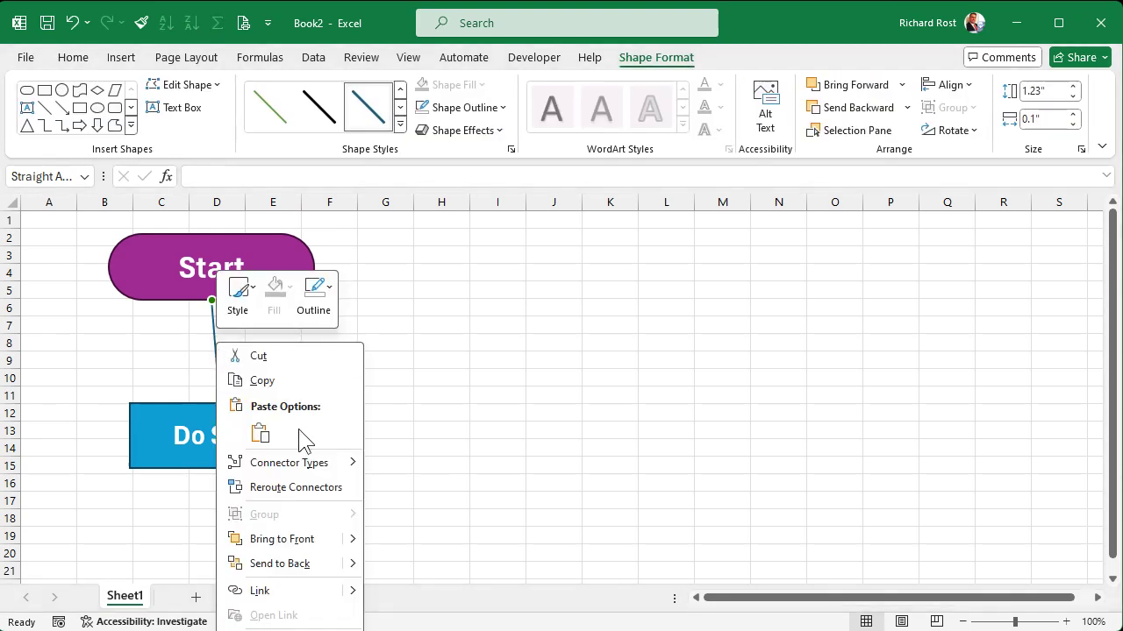
mouse_move(316, 463)
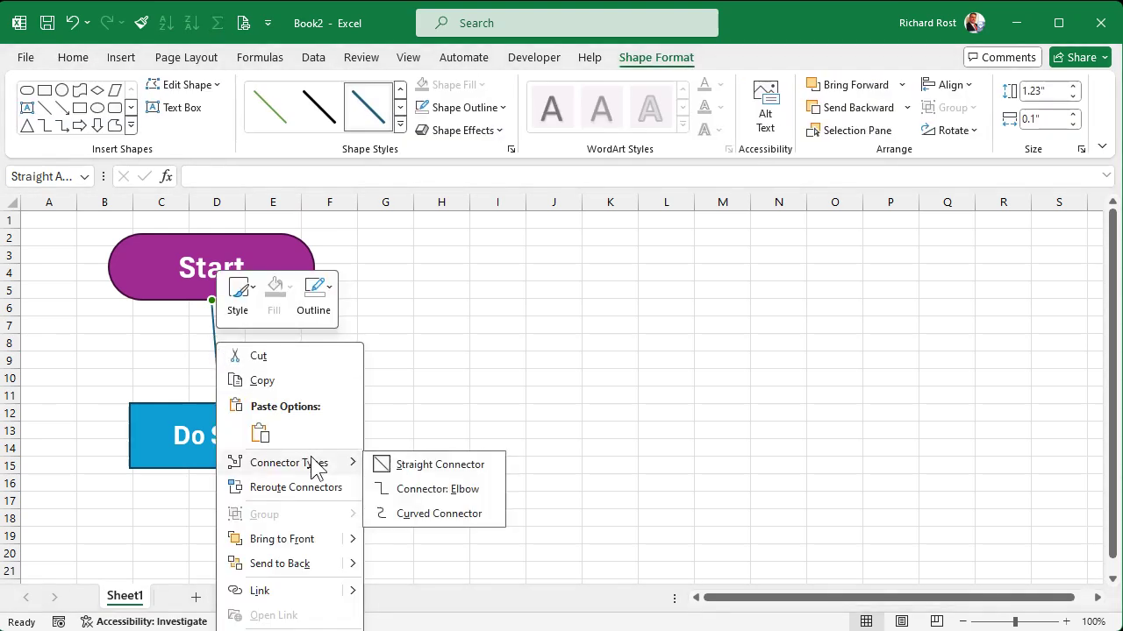
click(423, 491)
drag(263, 405, 483, 418)
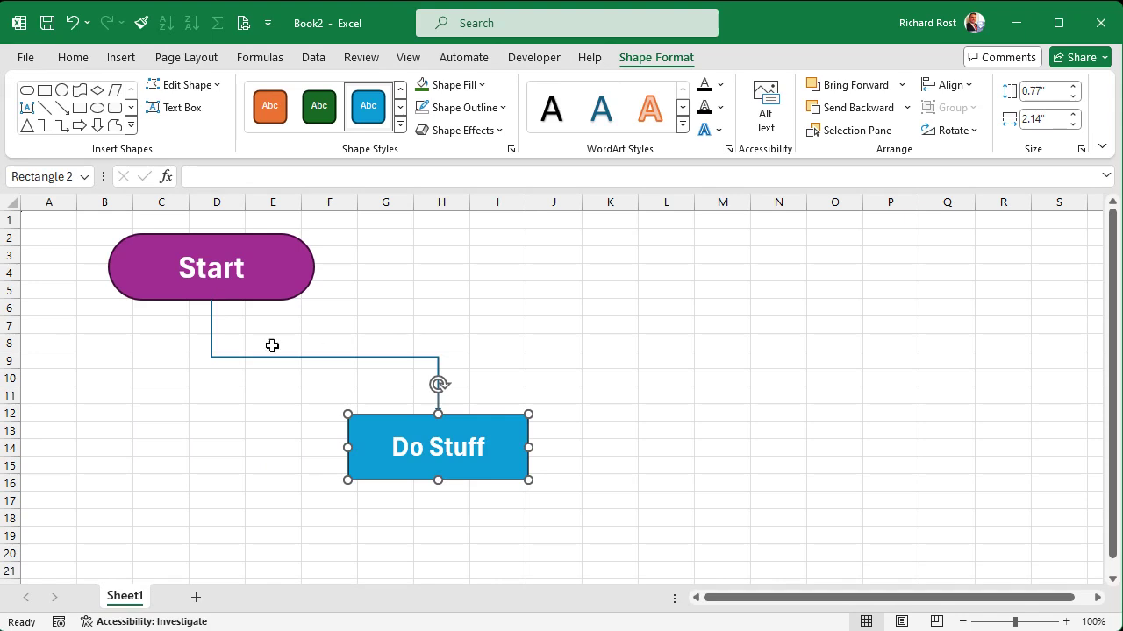
Step: Change the arrow to a curved connector and shift the Do Stuff rectangle slightly
right_click(381, 357)
mouse_move(443, 478)
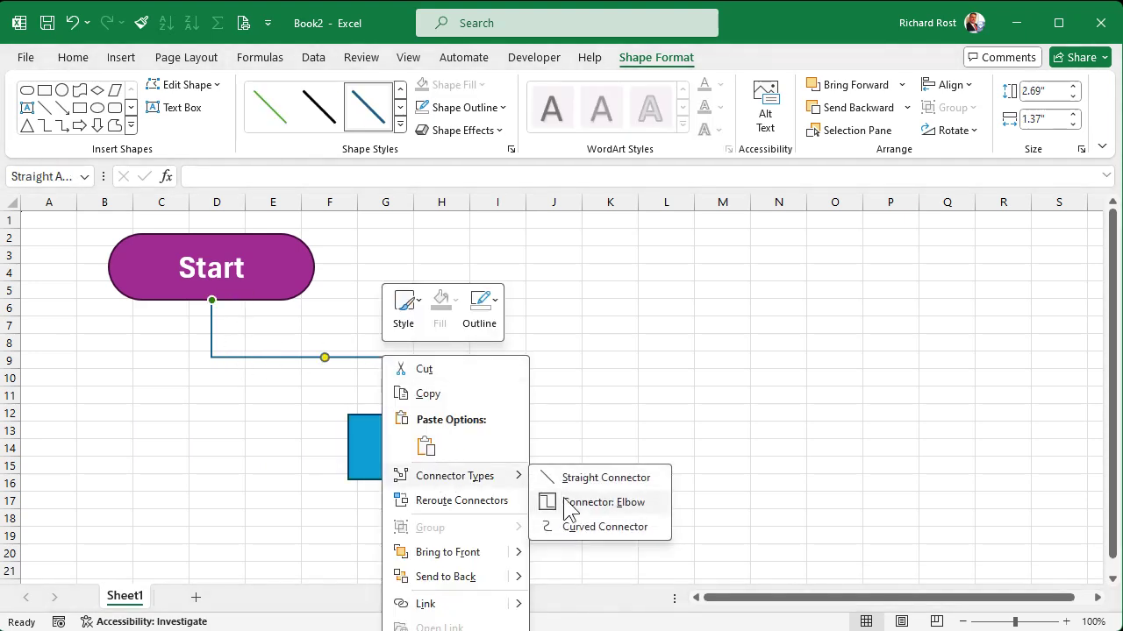
click(561, 527)
click(486, 415)
drag(486, 415, 482, 415)
click(318, 363)
mouse_move(317, 363)
mouse_down()
mouse_move(358, 323)
mouse_move(407, 357)
mouse_move(274, 399)
mouse_move(258, 392)
mouse_move(326, 366)
mouse_move(309, 370)
mouse_up()
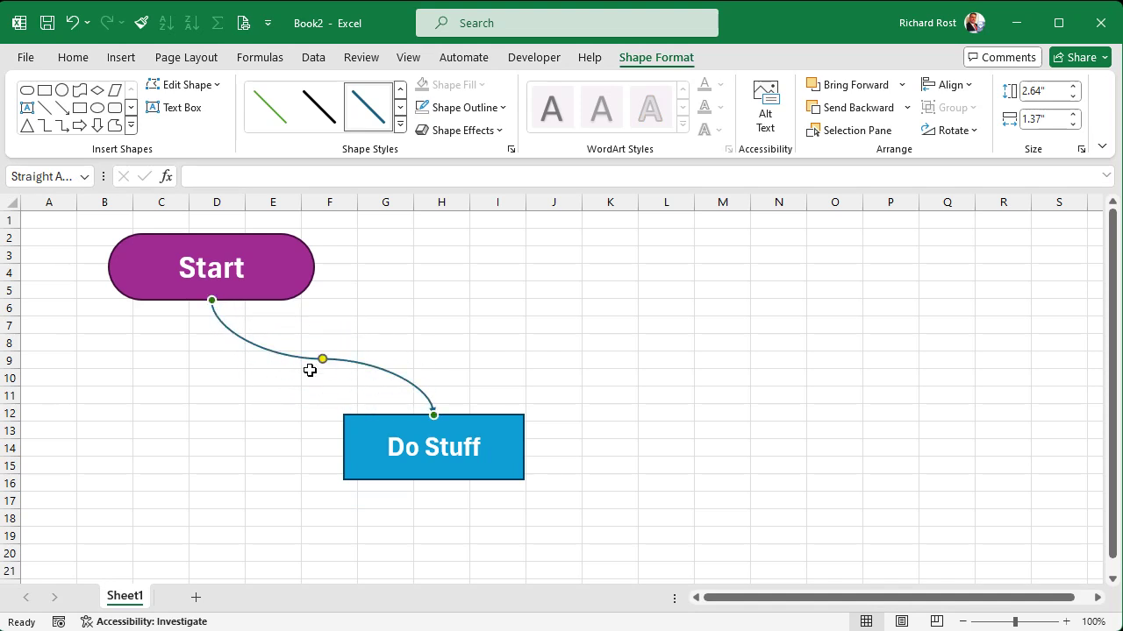
Step: Change the arrow back to a straight connector and move the Do Stuff rectangle directly beneath the Start shape
right_click(369, 365)
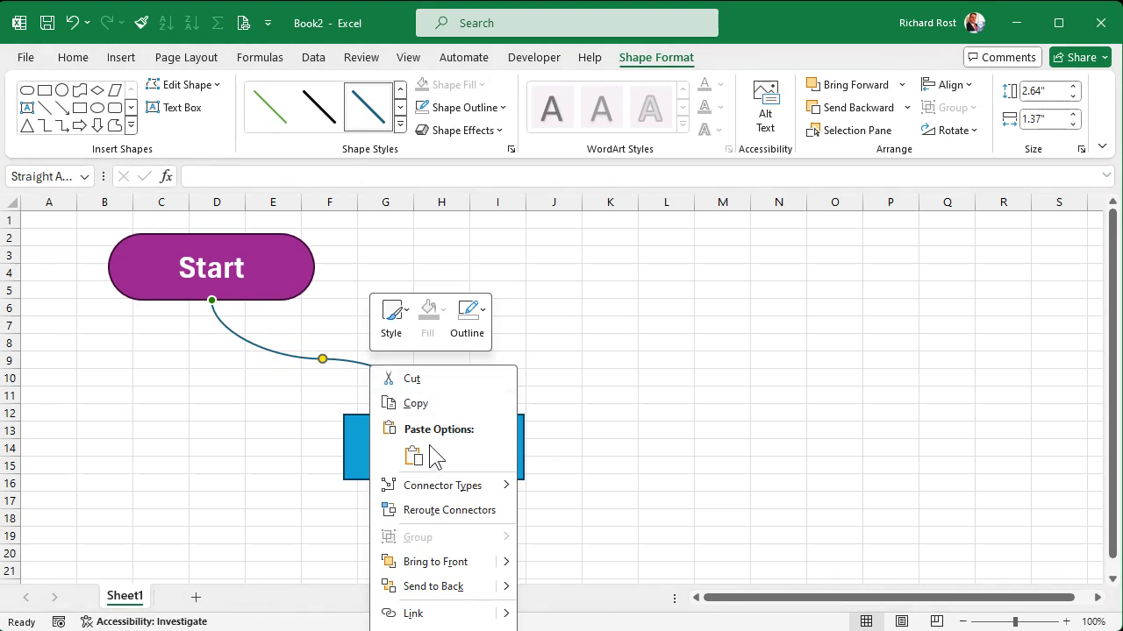
mouse_move(438, 487)
click(578, 486)
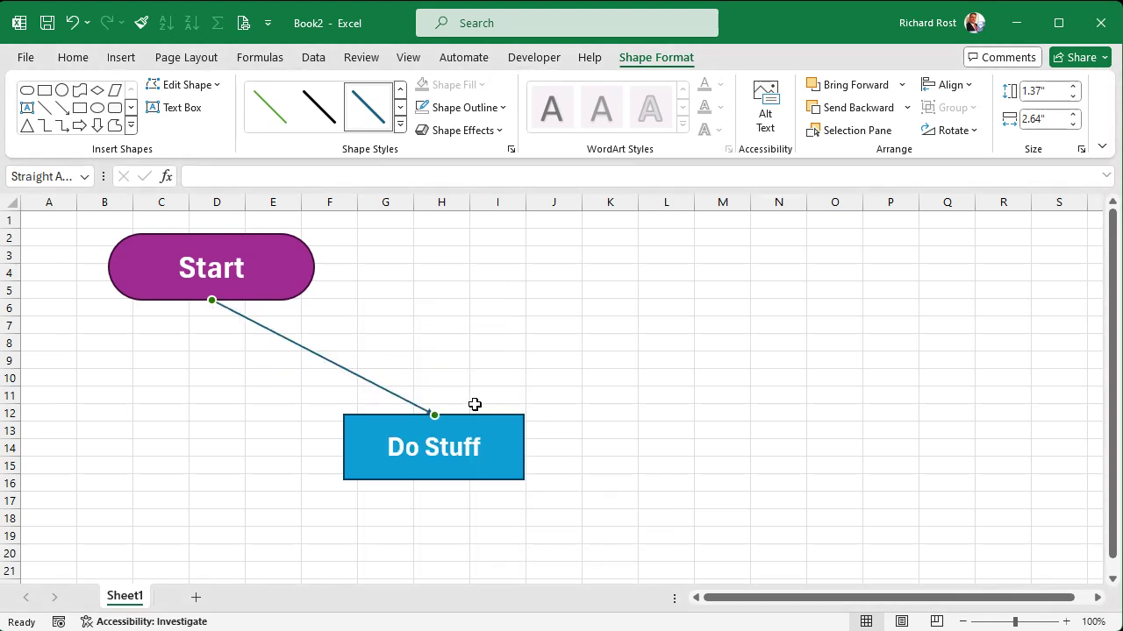
drag(475, 414, 248, 381)
click(501, 371)
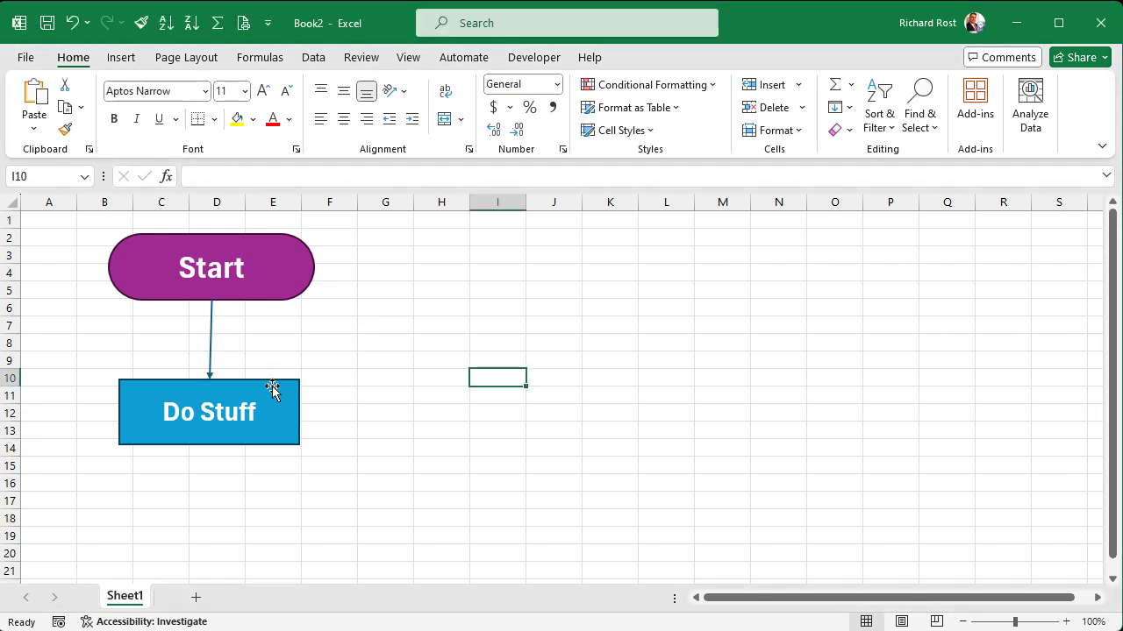
drag(275, 380, 279, 347)
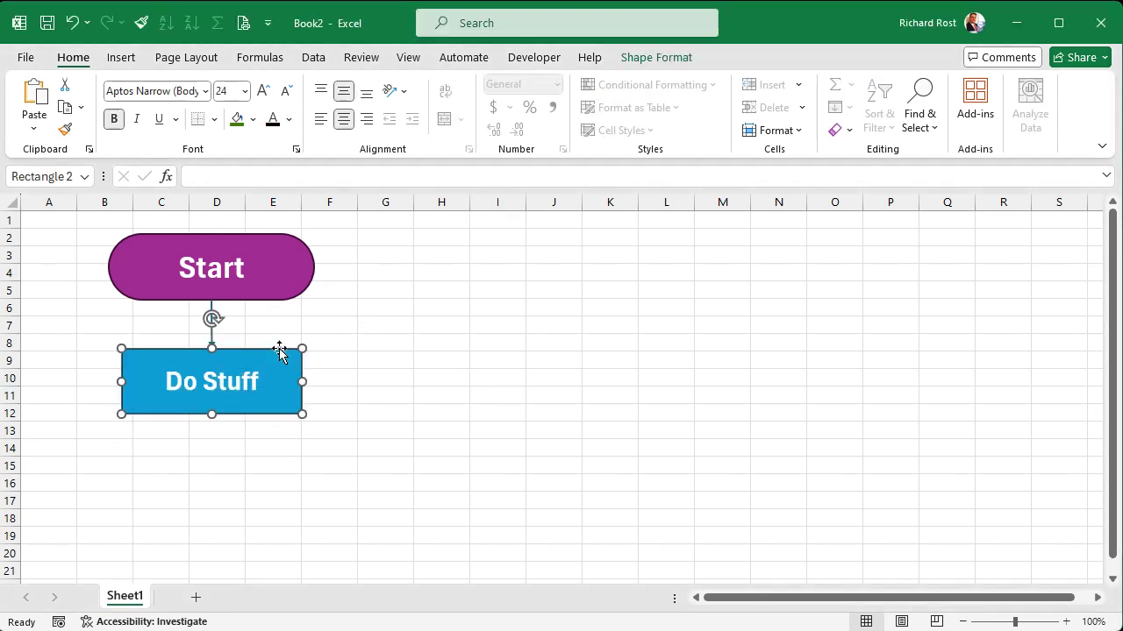
click(345, 359)
Step: Draw a flowchart decision diamond about 1.68" wide and 1.02" high below the Do Stuff rectangle
click(121, 58)
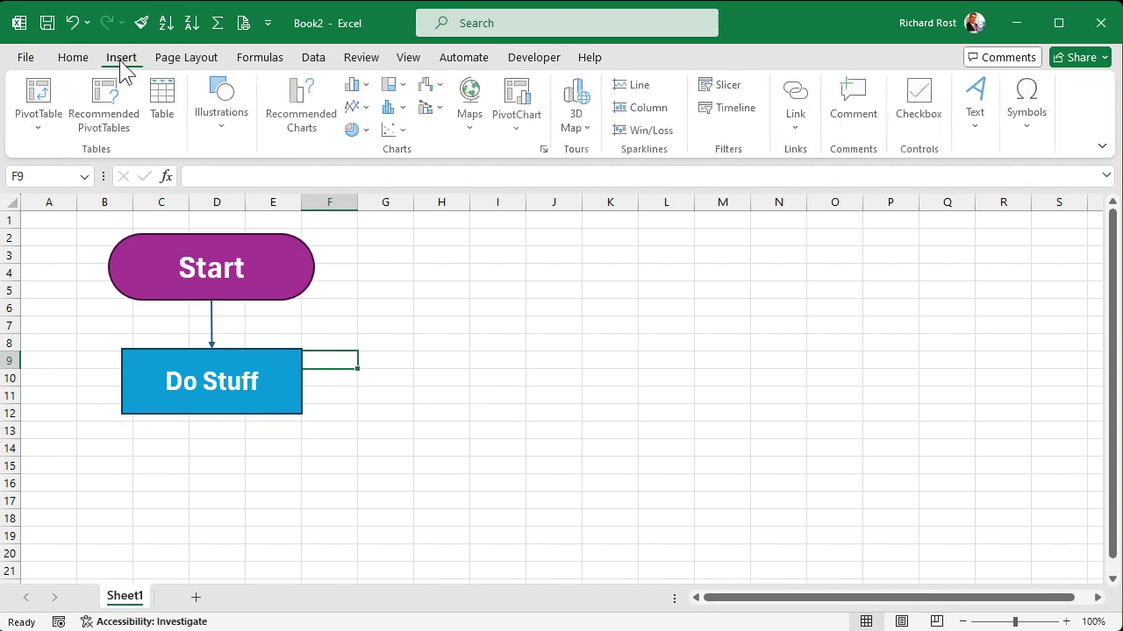
click(217, 130)
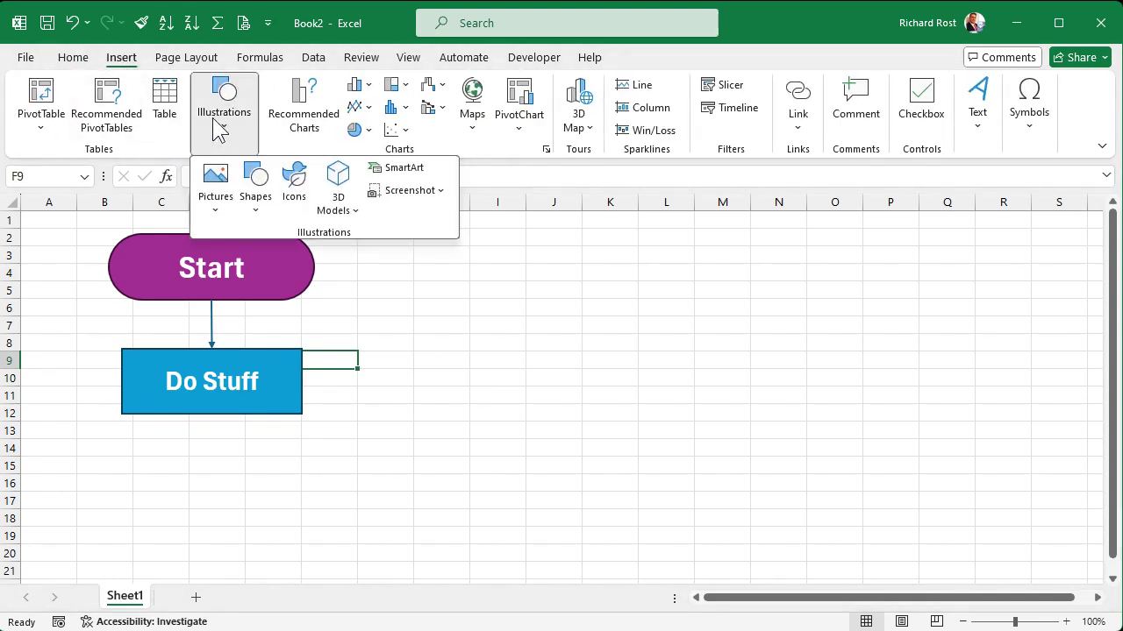
click(255, 184)
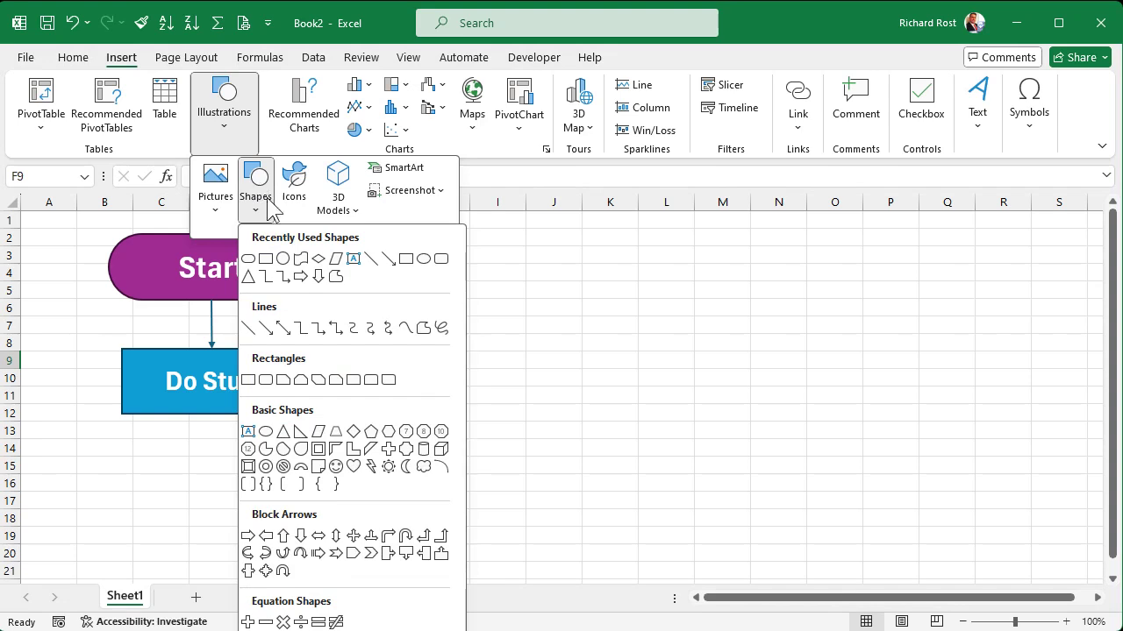
click(318, 259)
drag(165, 451, 311, 540)
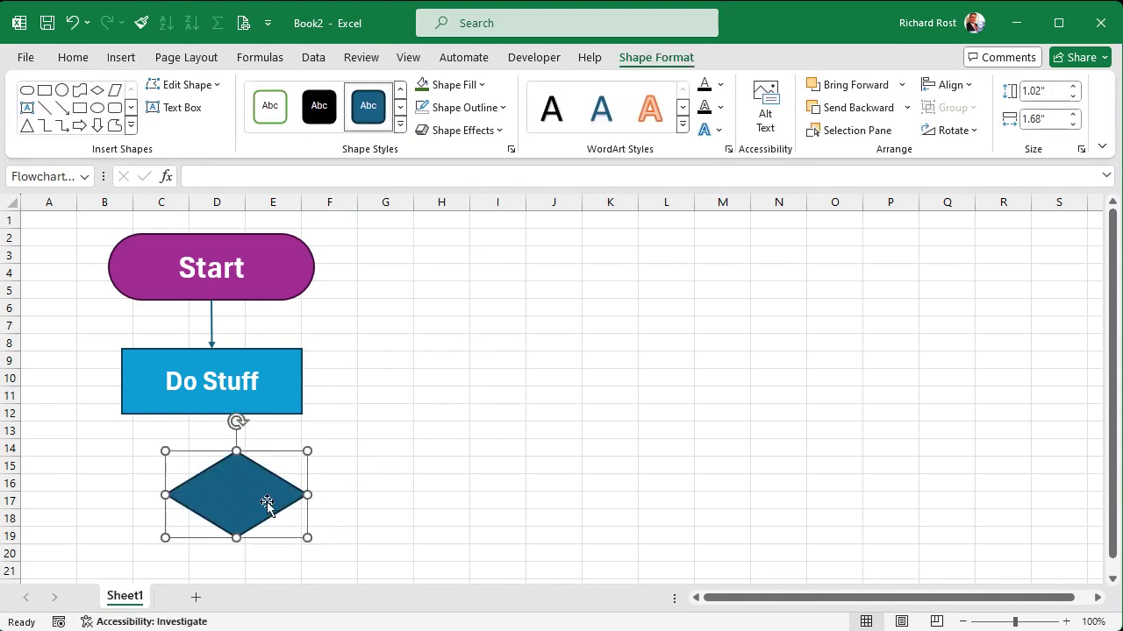
click(470, 342)
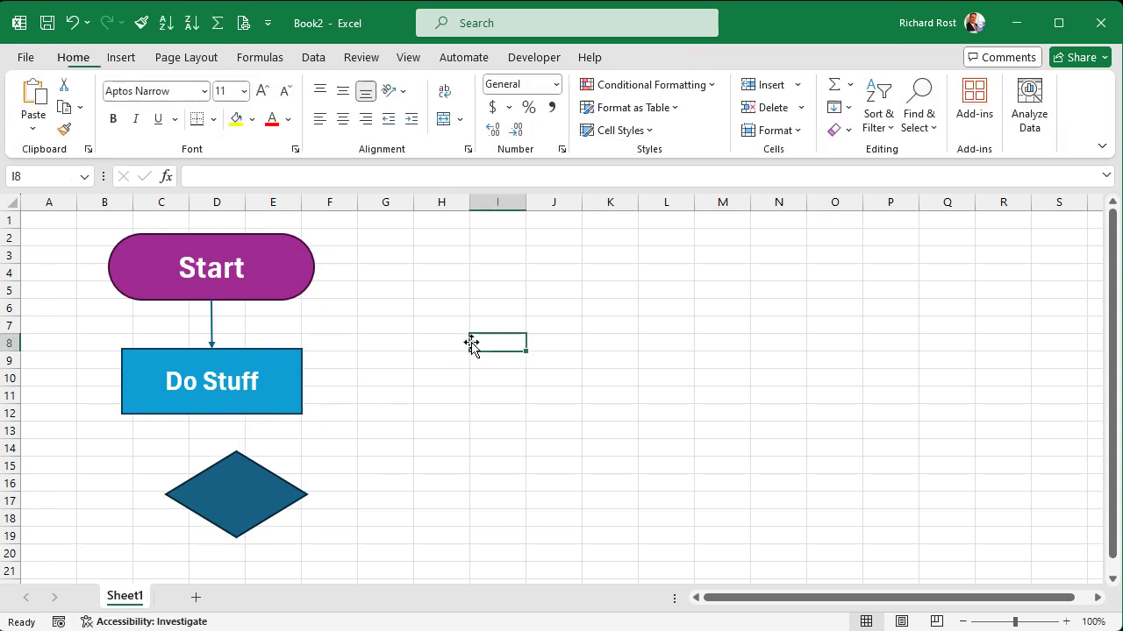
Step: Copy the Do Stuff rectangle's formatting onto the diamond
click(261, 376)
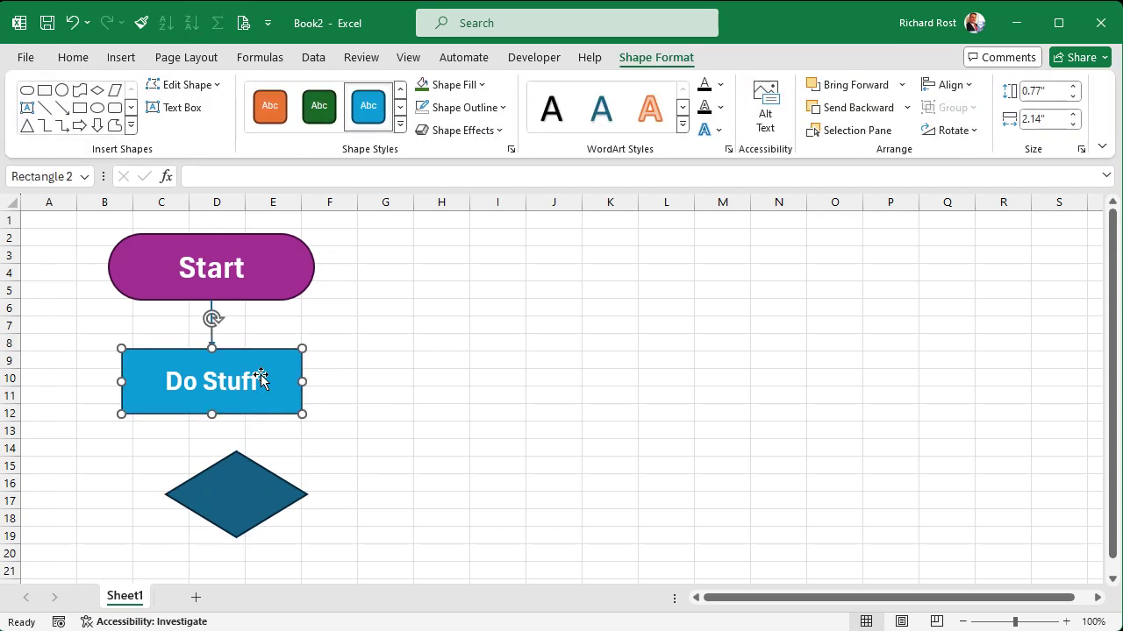
click(140, 22)
click(245, 492)
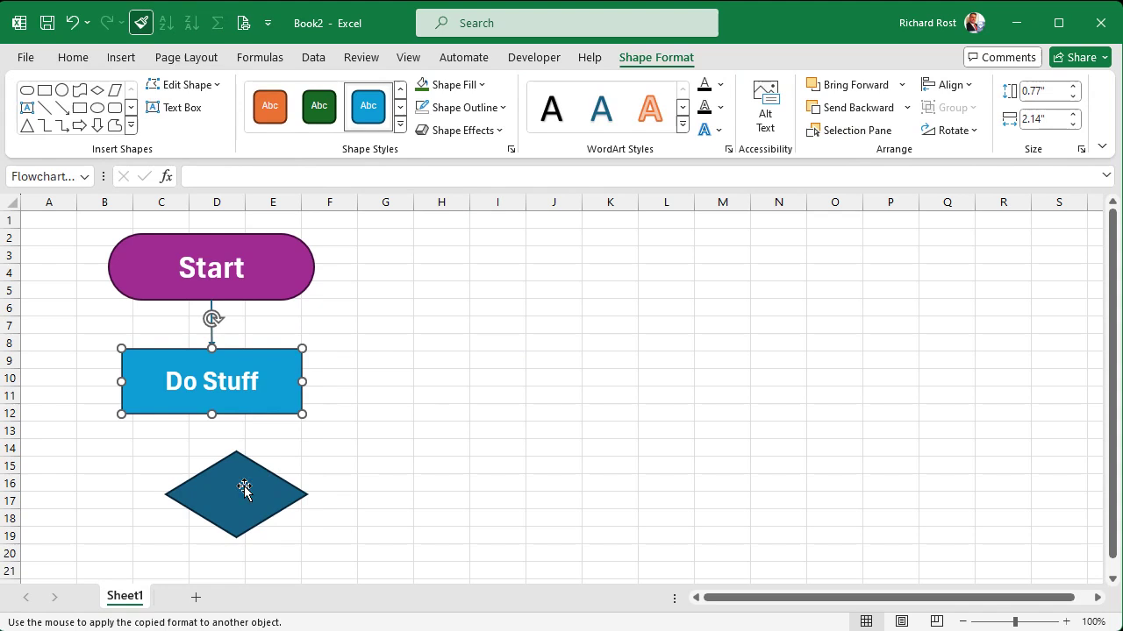
click(245, 492)
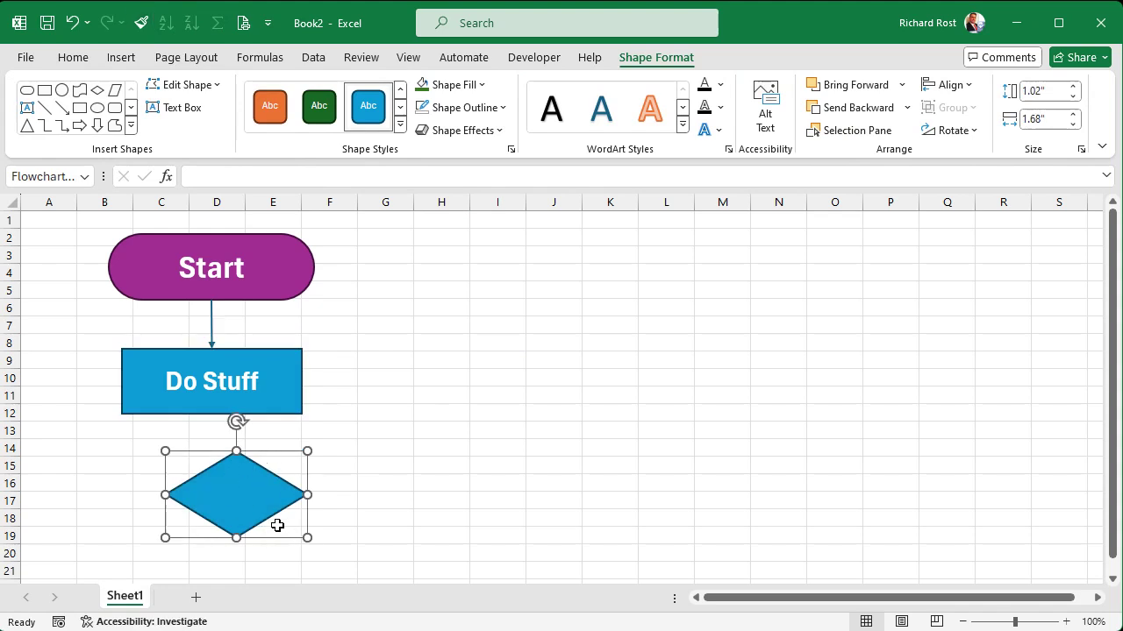
Step: Fill the diamond with a light orange theme colour and label it "Done?"
click(473, 85)
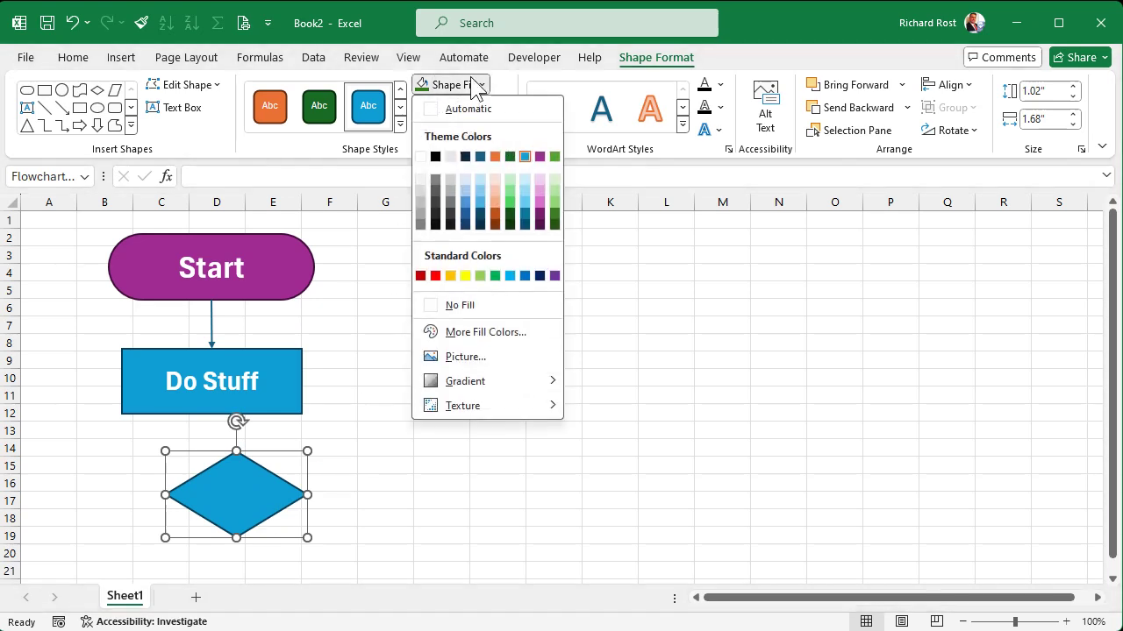
click(494, 205)
click(498, 378)
click(236, 492)
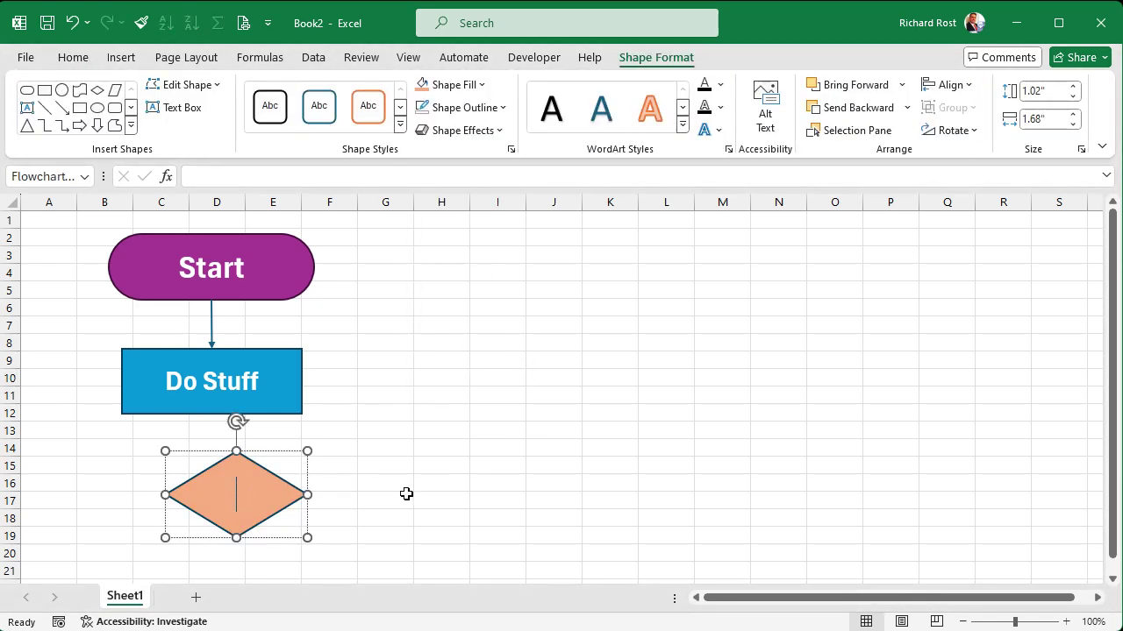
text(Done?)
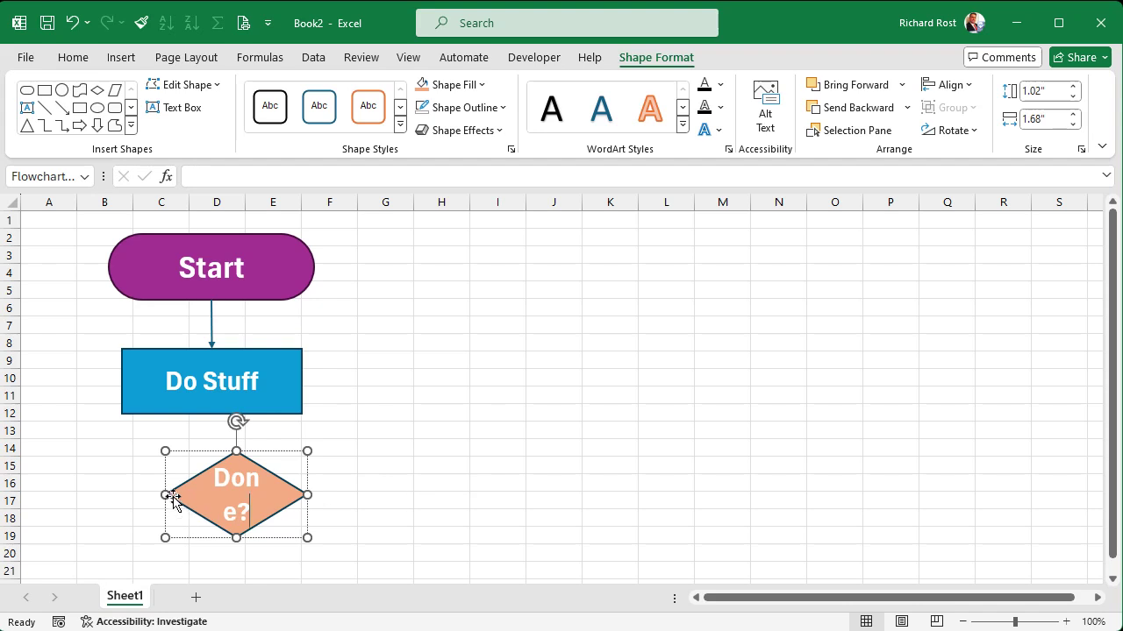
Step: Reduce the diamond's text to font size 20 and make the diamond slightly narrower
mouse_move(165, 495)
mouse_down()
mouse_move(117, 485)
mouse_move(163, 493)
mouse_up()
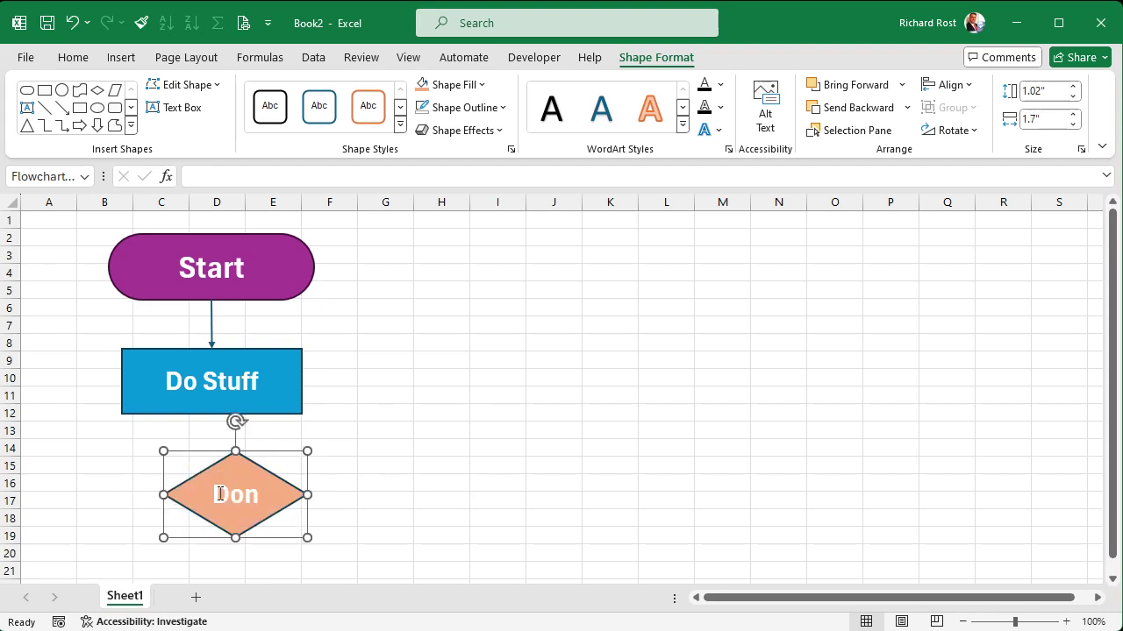
click(72, 57)
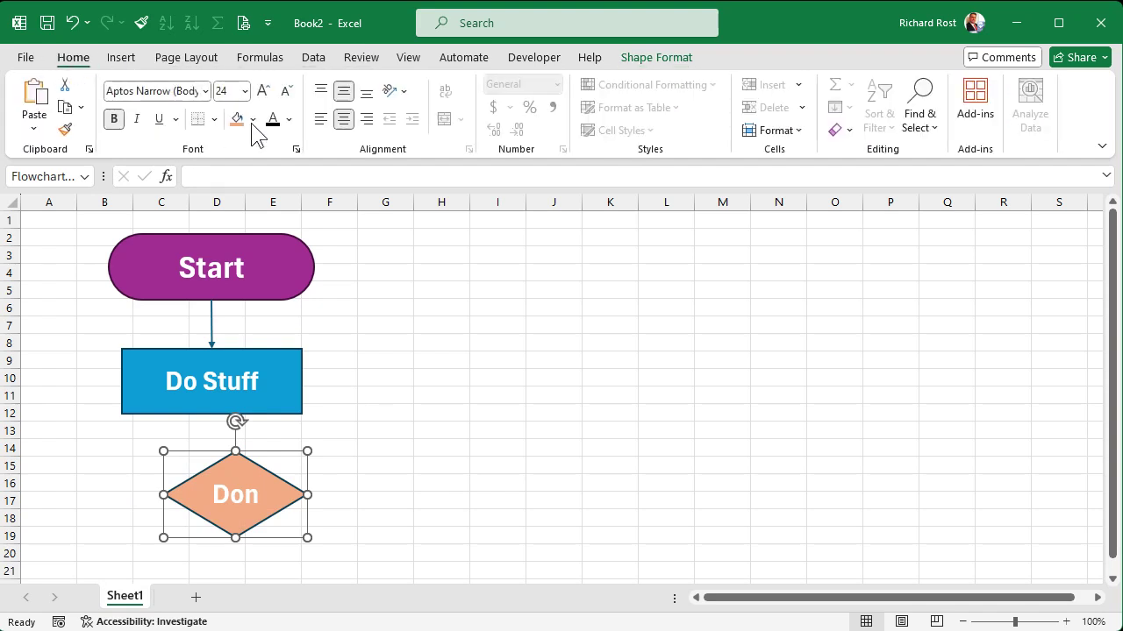
click(286, 91)
click(286, 91)
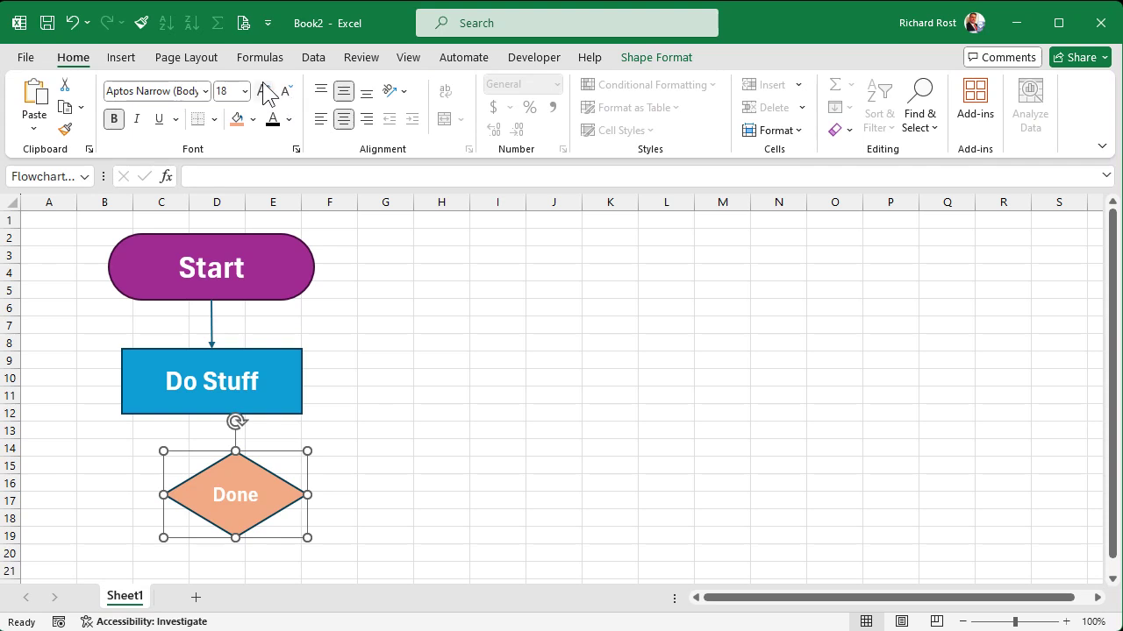
click(263, 91)
click(285, 91)
drag(312, 494, 301, 494)
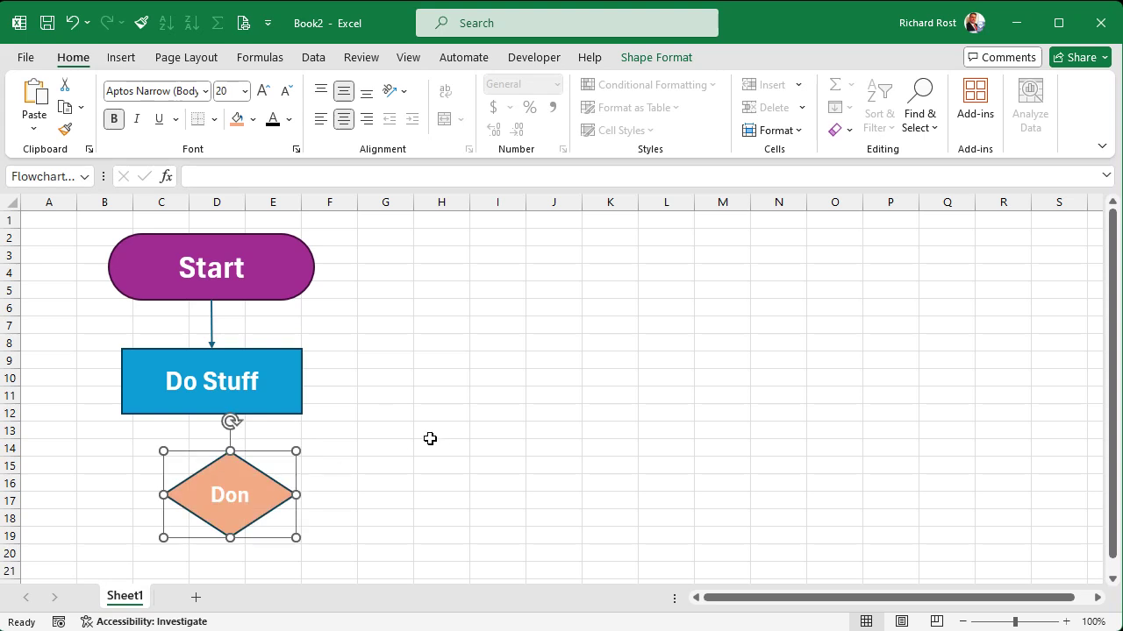
Step: Set the left, right, top and bottom text margins of the decision diamond to 0"
right_click(267, 475)
click(317, 462)
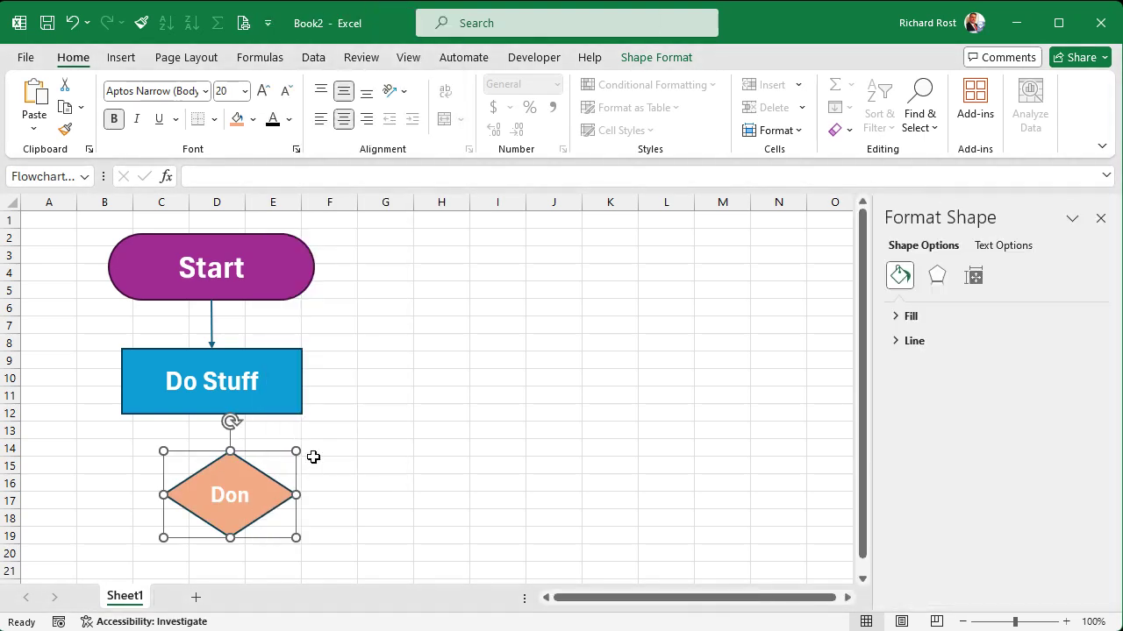
click(1011, 249)
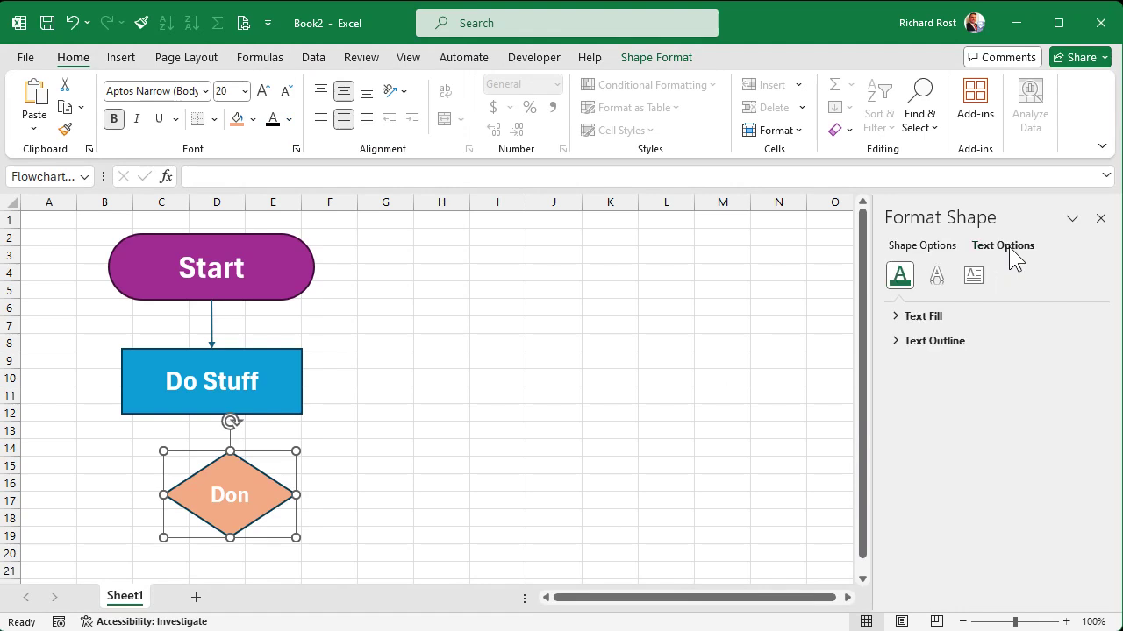
click(977, 280)
double_click(1057, 434)
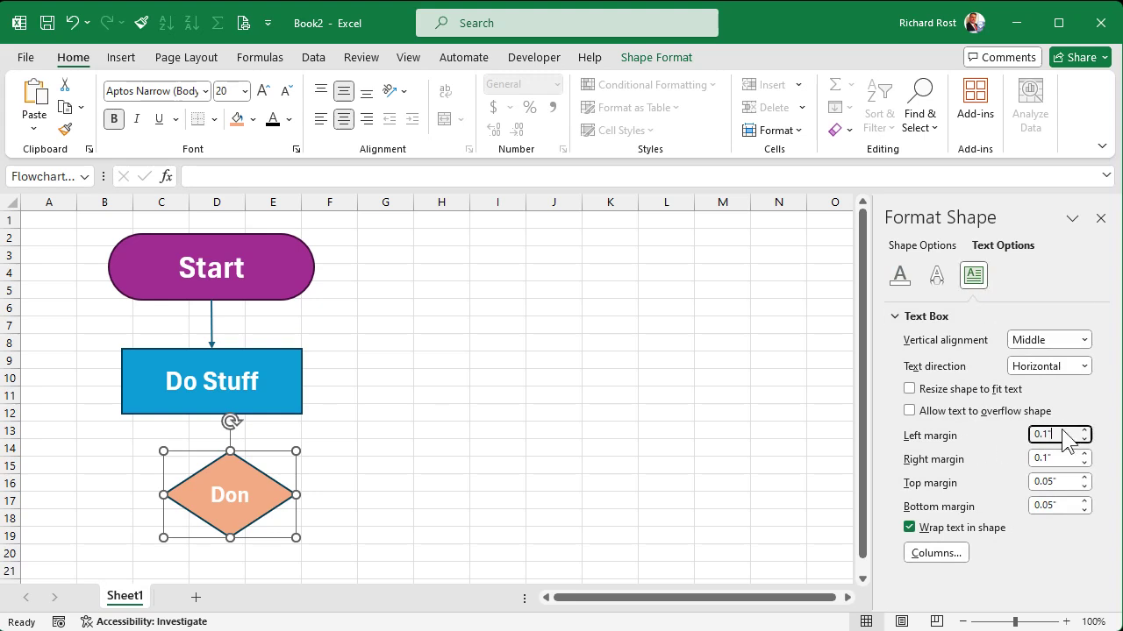
text(0)
key(Tab)
text(0)
key(Tab)
text(0)
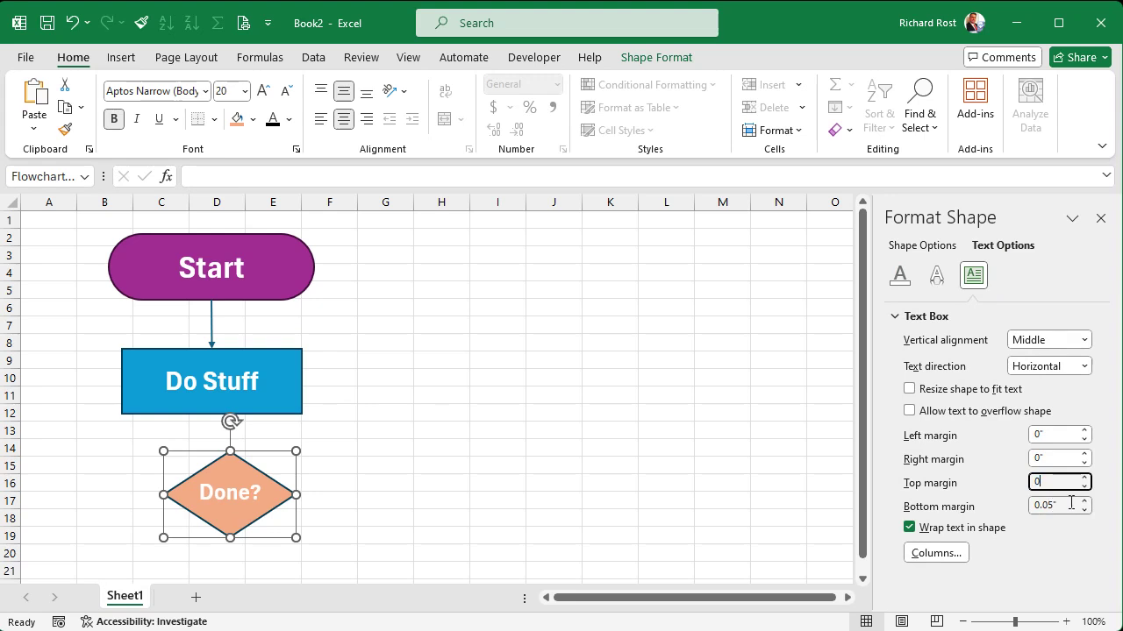
key(Tab)
text(0)
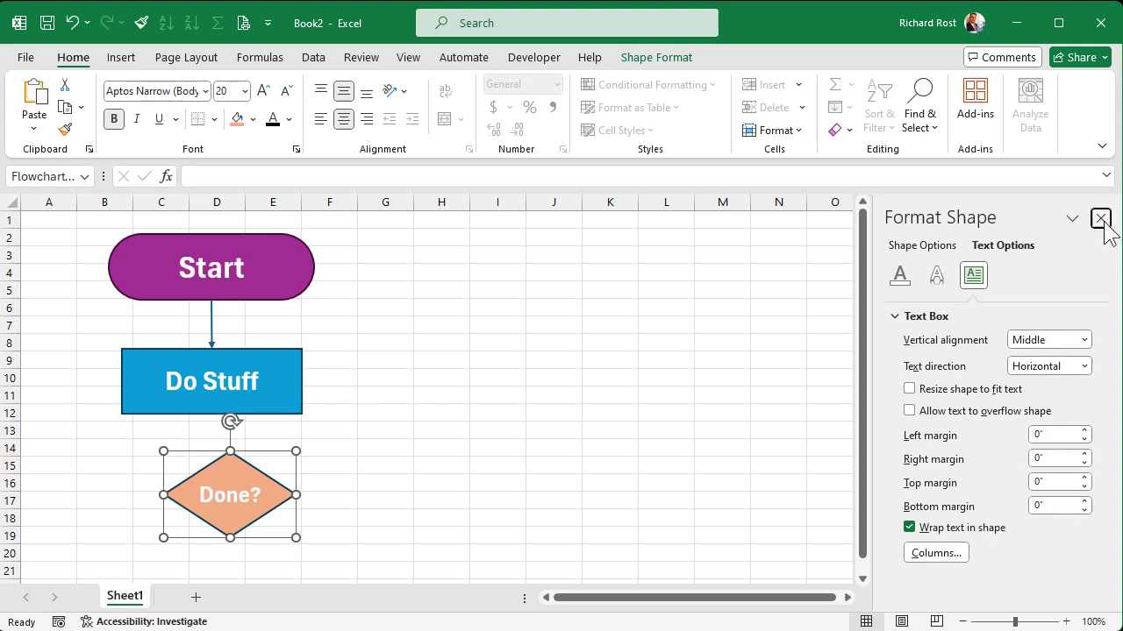
click(1102, 218)
Step: Move the Done? diamond so that it is centred beneath the Do Stuff rectangle
drag(298, 494, 253, 508)
click(381, 500)
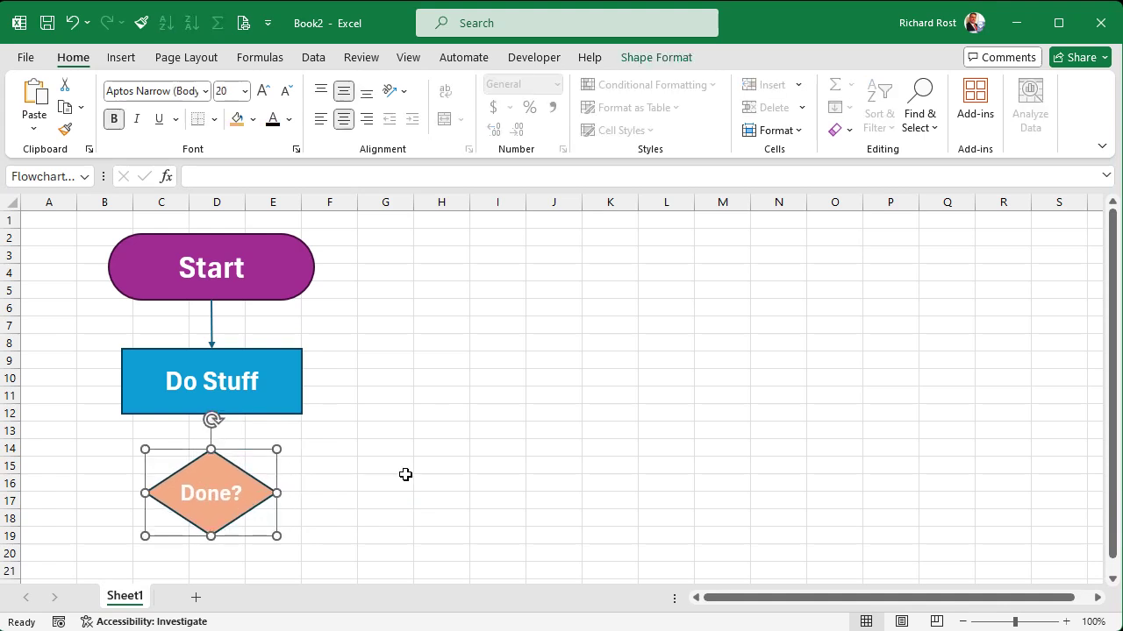
click(405, 474)
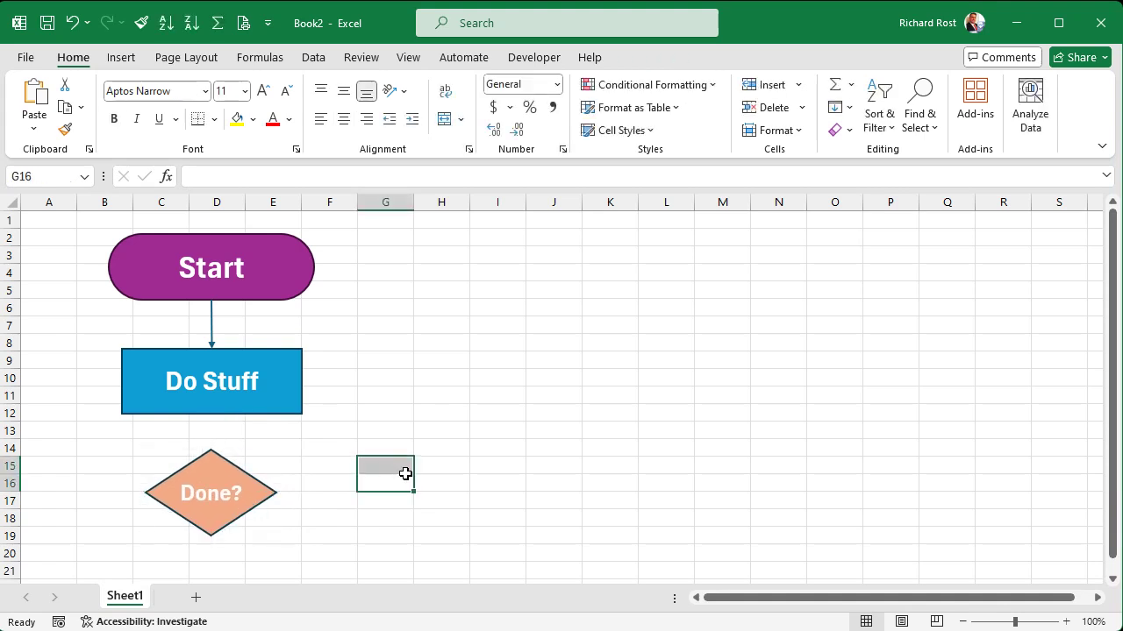
Step: Change the Done? diamond's text colour to black
click(232, 463)
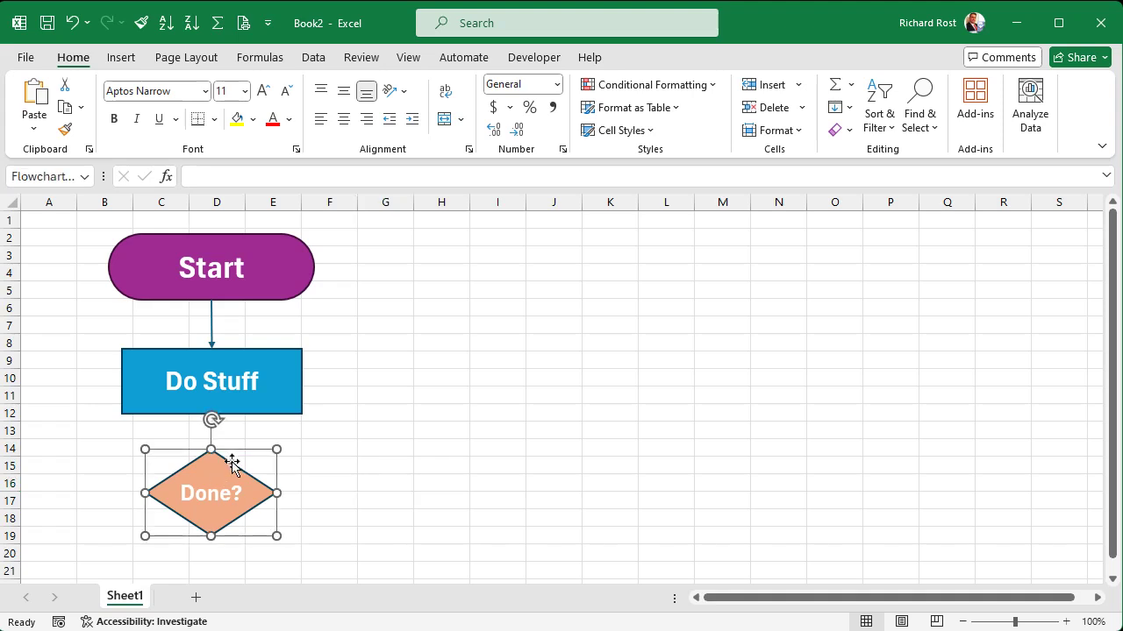
click(273, 119)
click(504, 341)
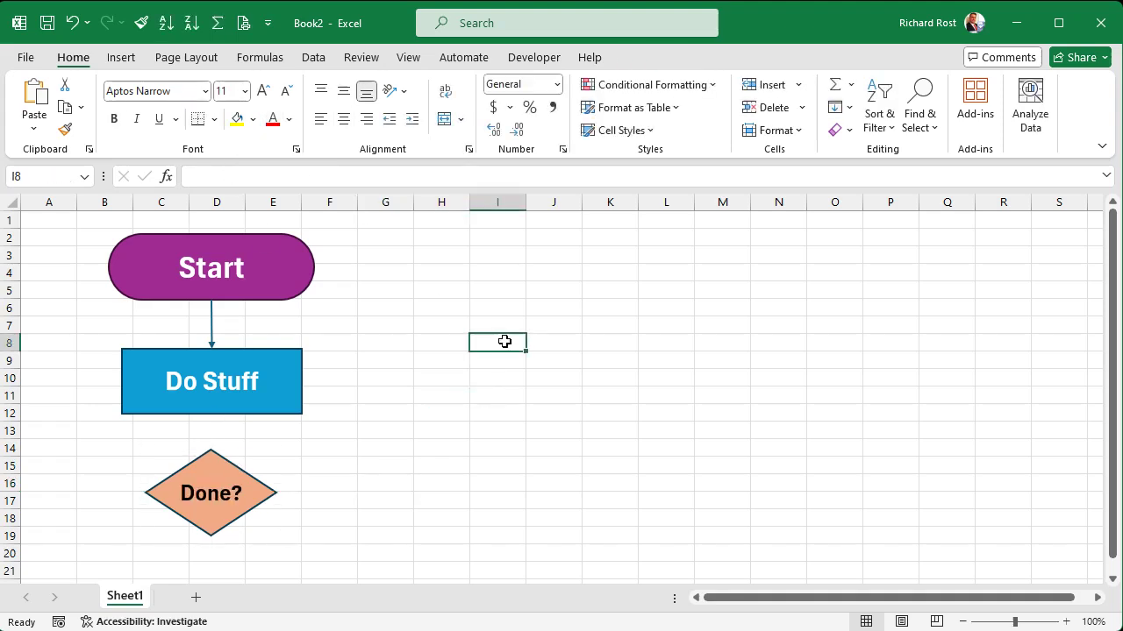
Step: Duplicate the arrow below Start and place the copy so it links the Do Stuff rectangle to the Done? diamond
click(211, 318)
key(ctrl+d)
drag(226, 373, 212, 413)
drag(224, 364, 241, 476)
click(307, 465)
click(423, 433)
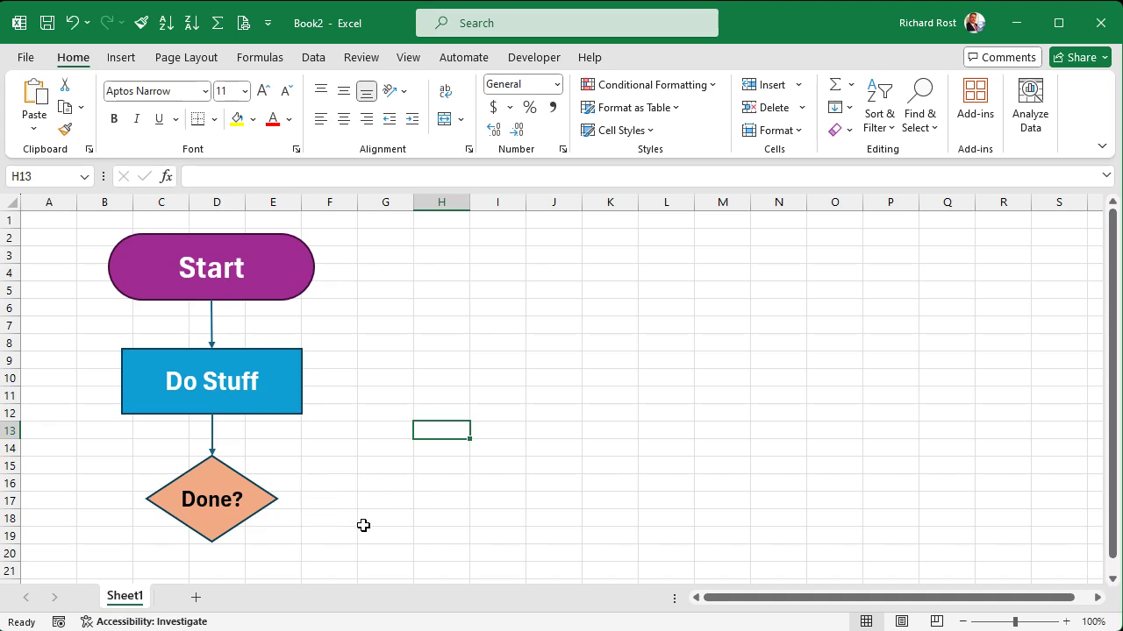
Step: Draw a text box about 0.89" wide and 0.59" high to the right of the Done? diamond and enter "Yes"
click(120, 59)
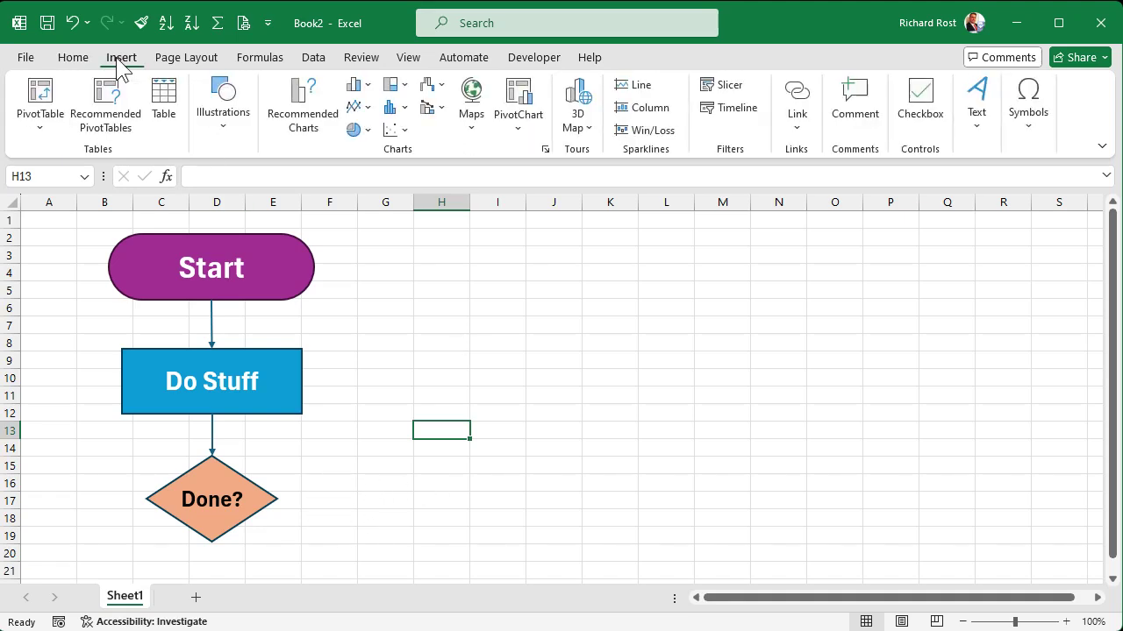
click(232, 123)
click(256, 200)
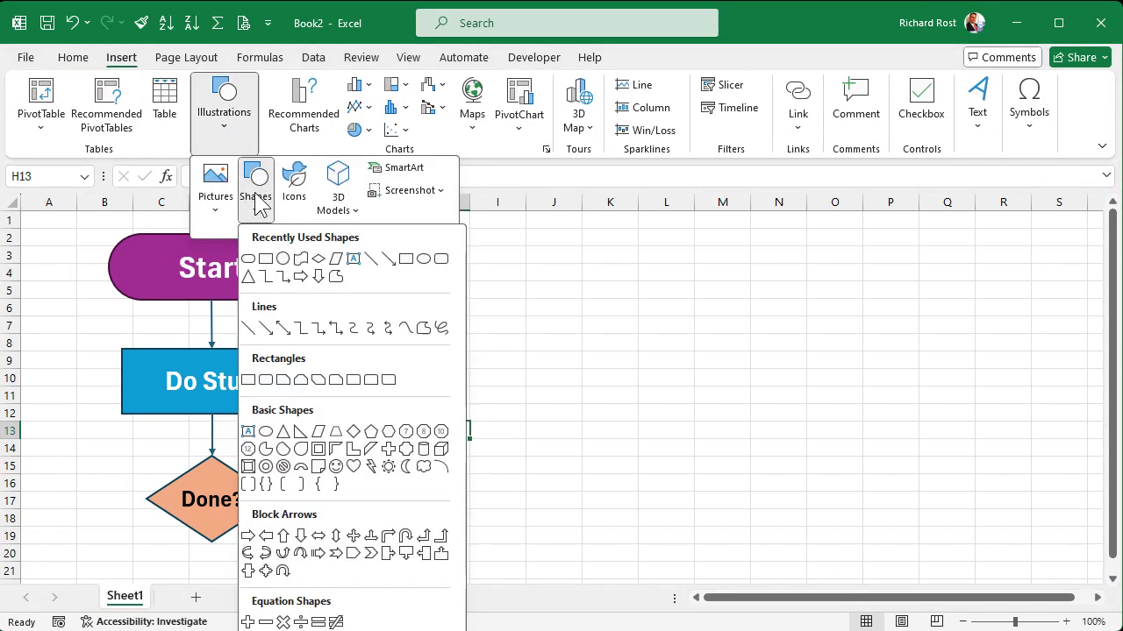
click(352, 258)
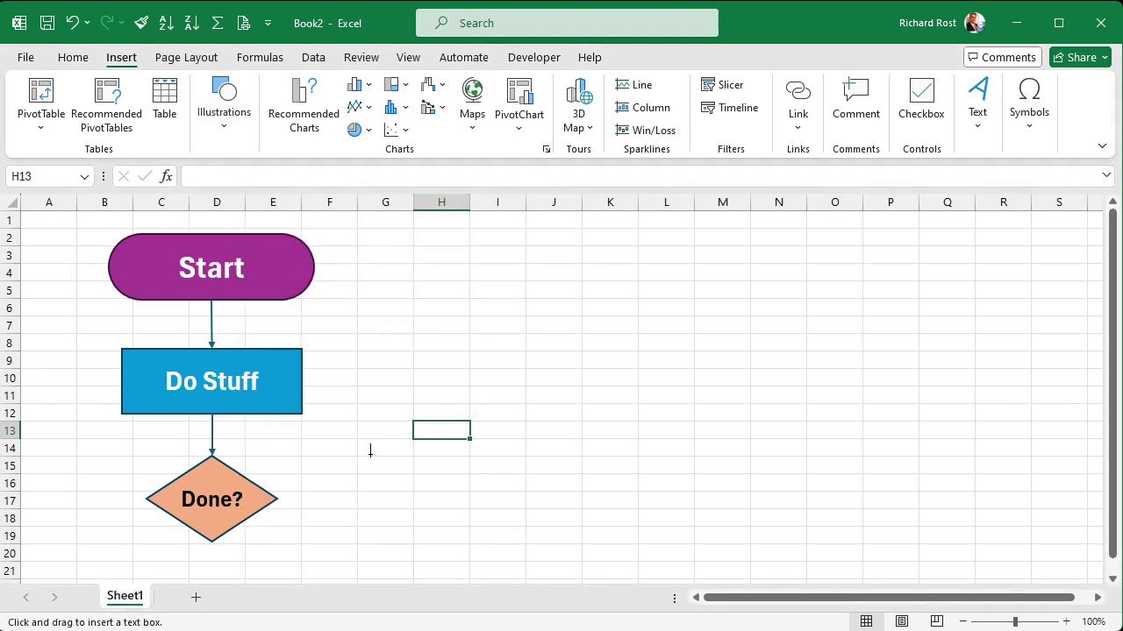
drag(312, 468, 388, 517)
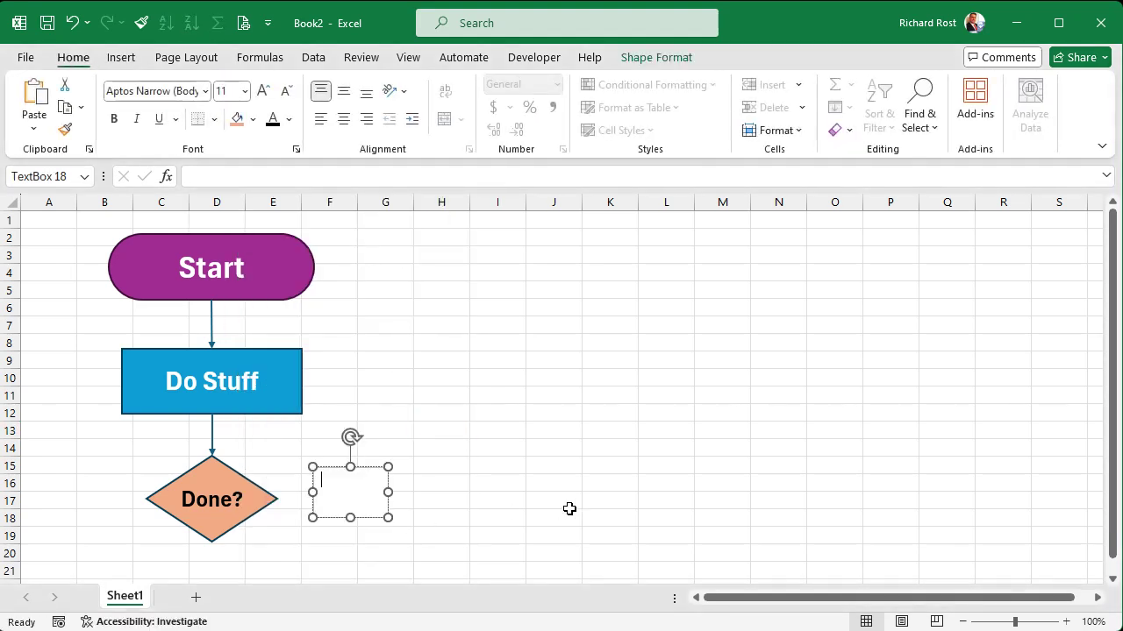
click(569, 509)
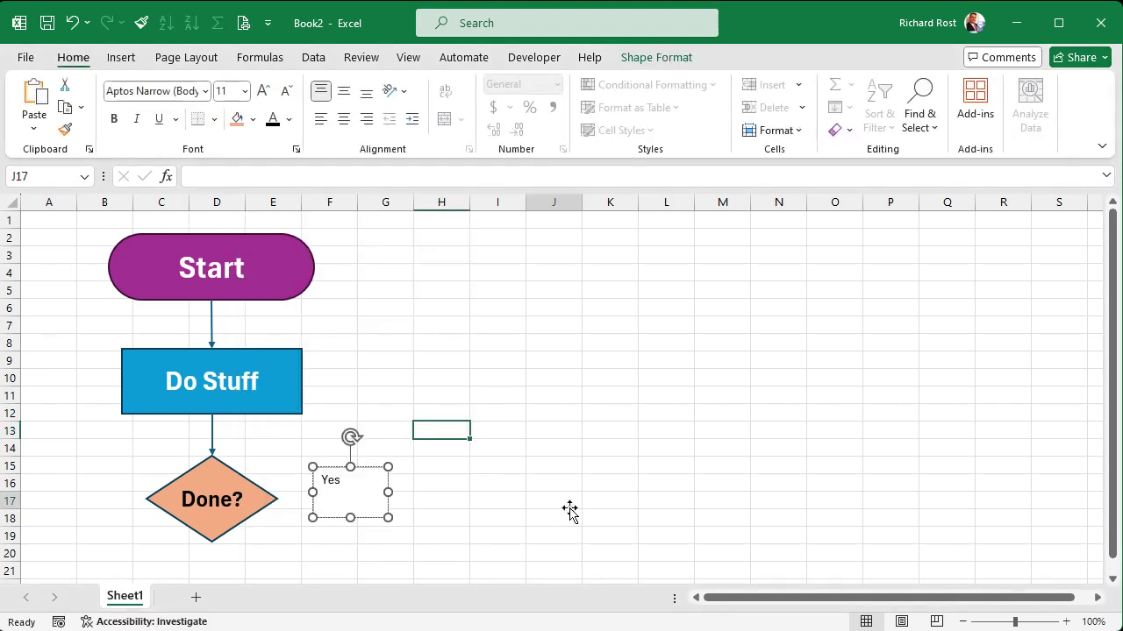
Step: Make the Yes text bold and enlarge it to font size 20
click(340, 480)
drag(340, 481, 311, 482)
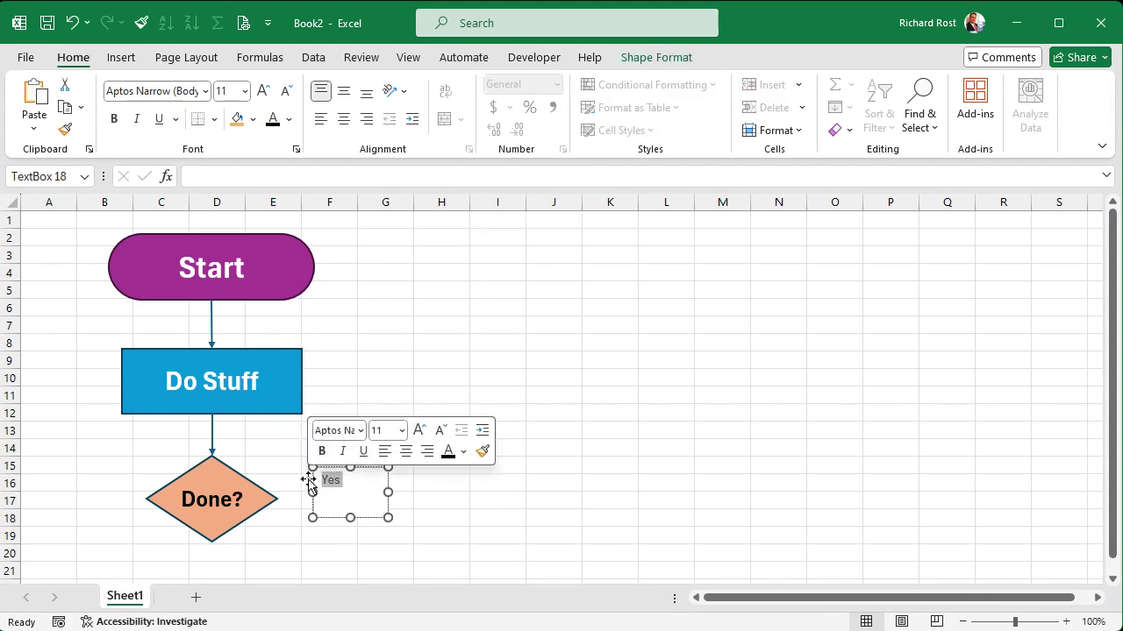
key(ctrl+b)
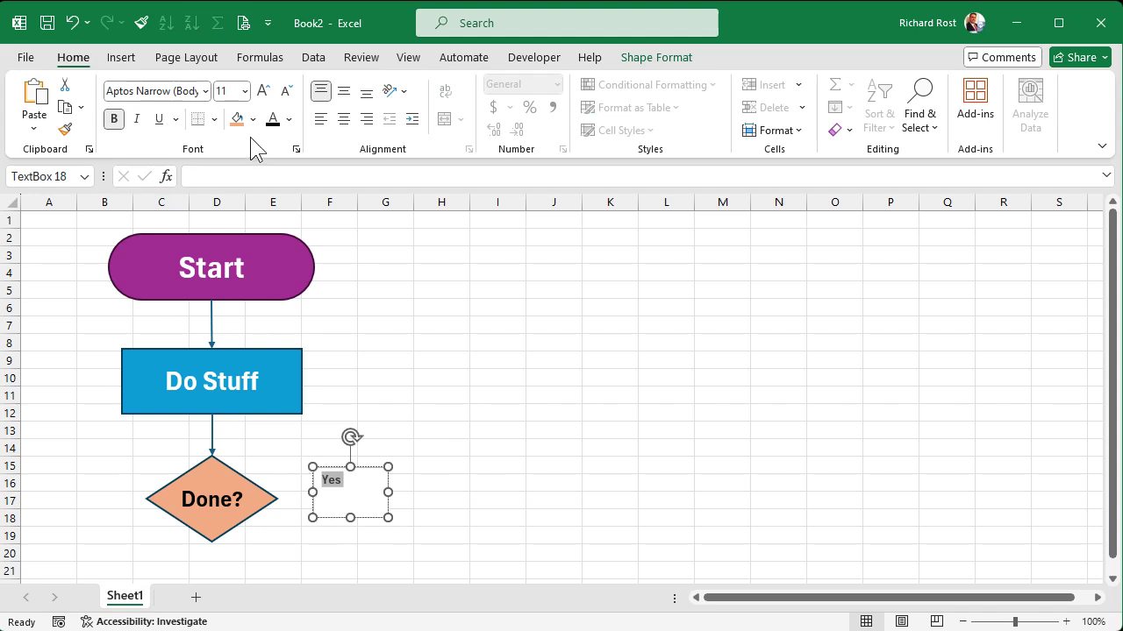
click(265, 90)
click(265, 90)
click(265, 90)
click(265, 91)
click(265, 90)
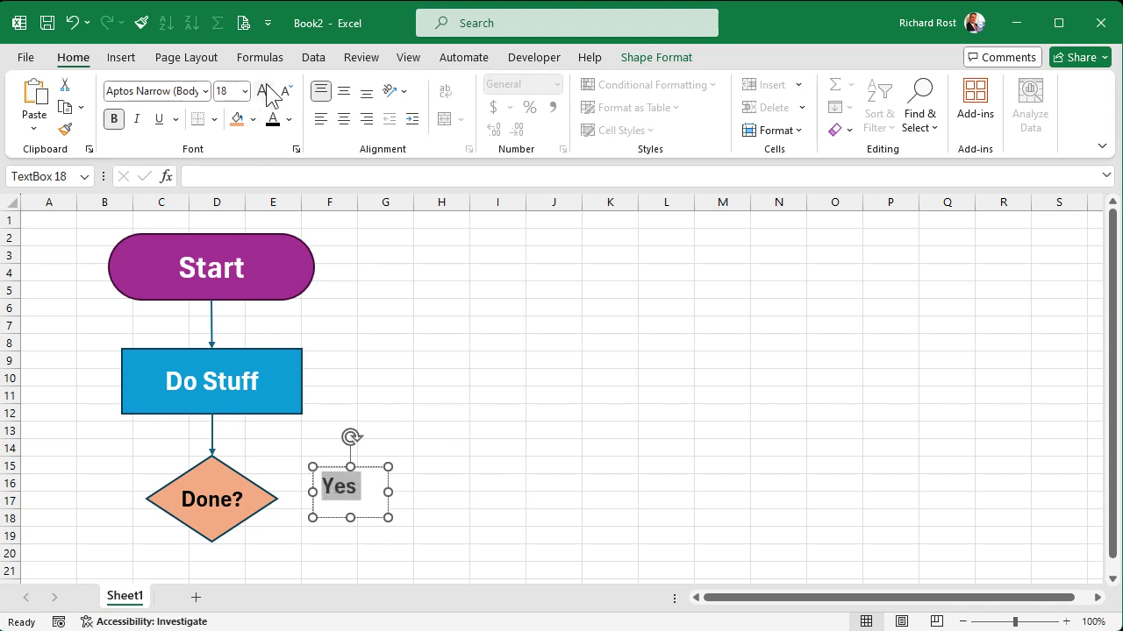
click(549, 414)
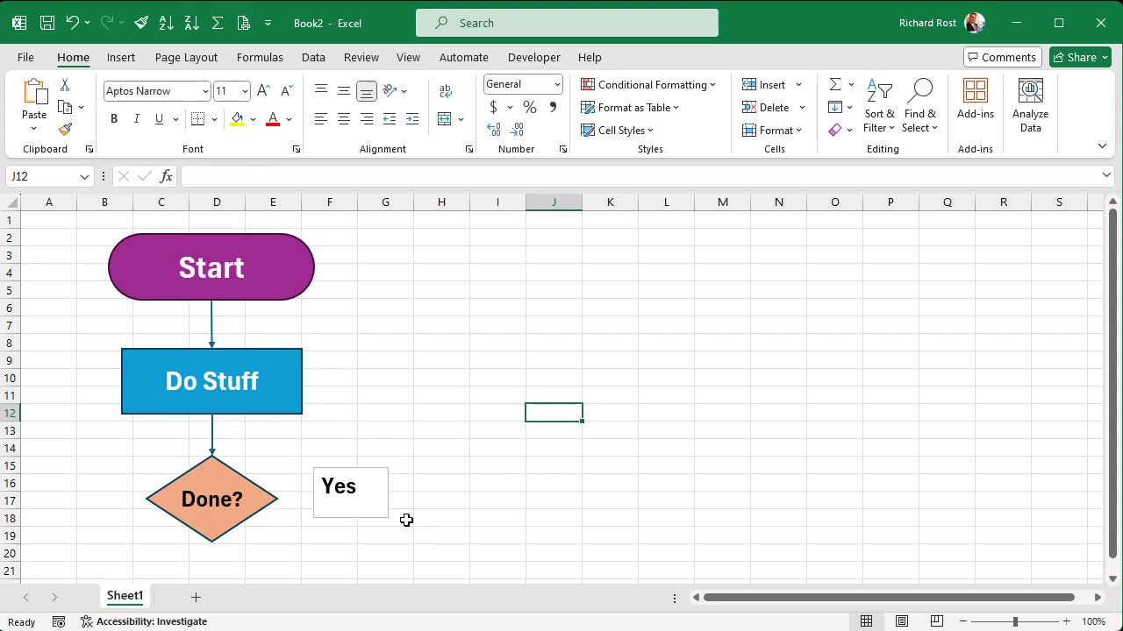
Step: Remove the fill and outline from the Yes text box
click(376, 465)
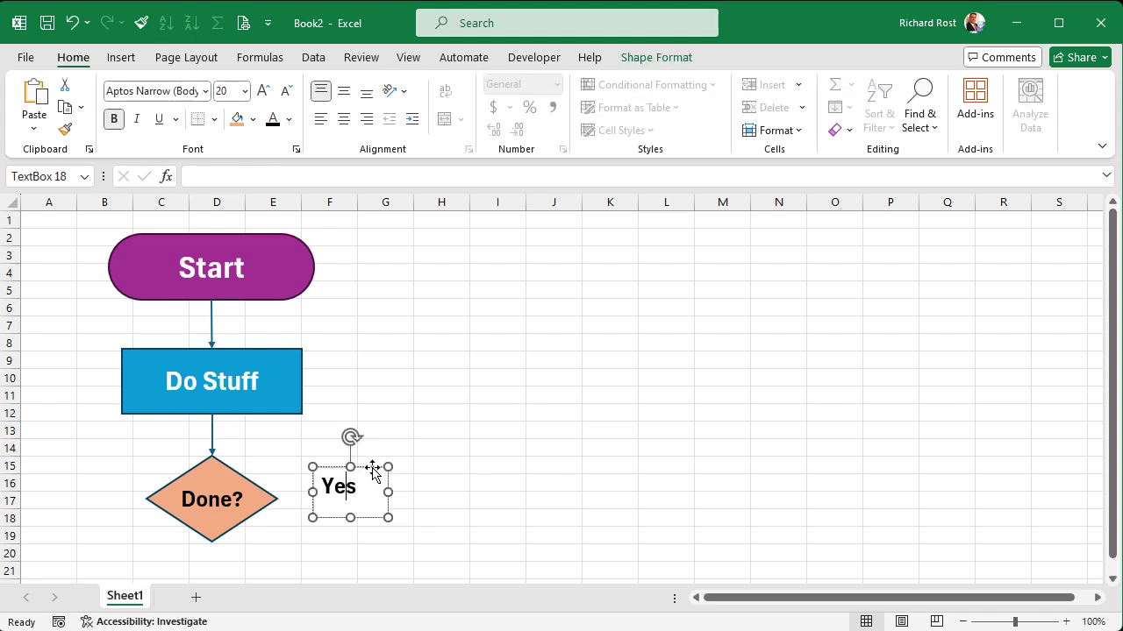
click(685, 61)
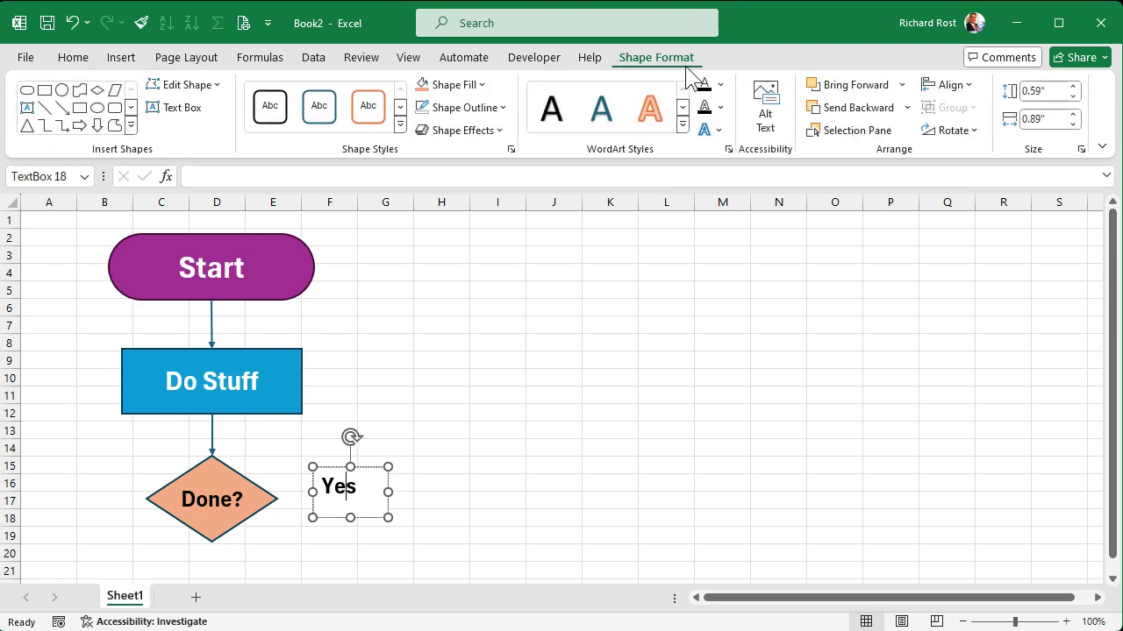
click(486, 89)
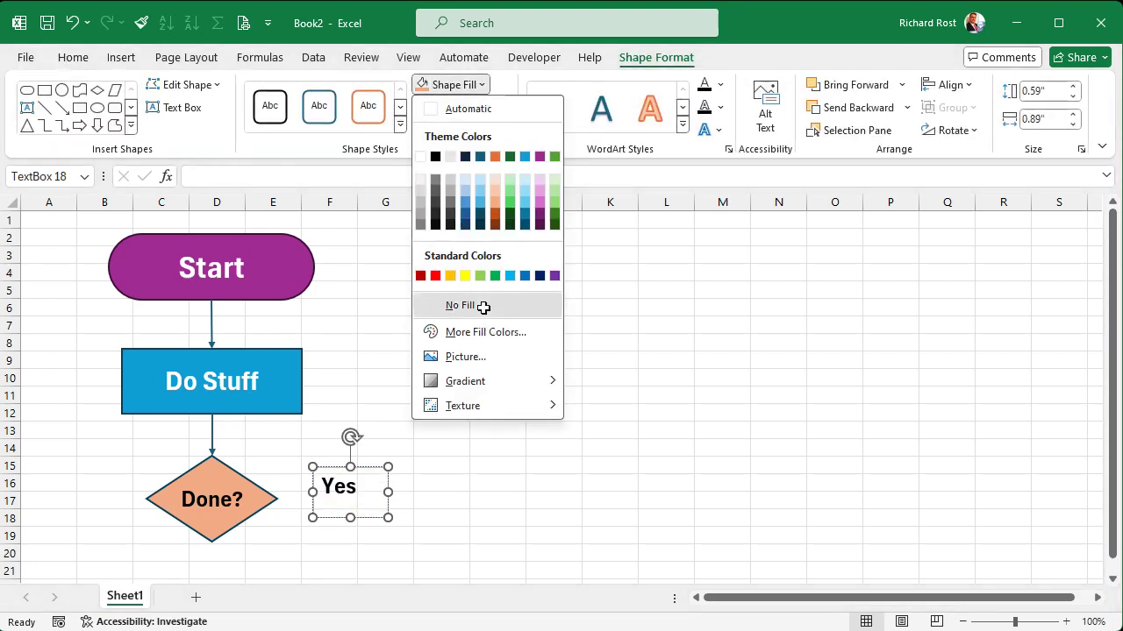
click(492, 307)
click(494, 108)
click(494, 324)
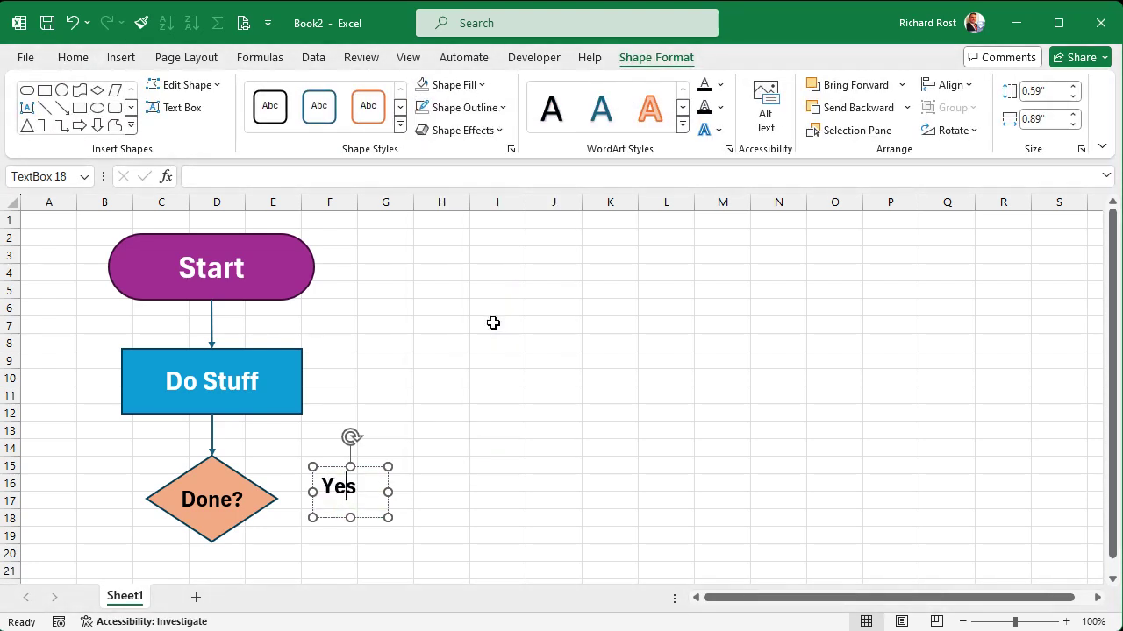
click(531, 407)
click(371, 517)
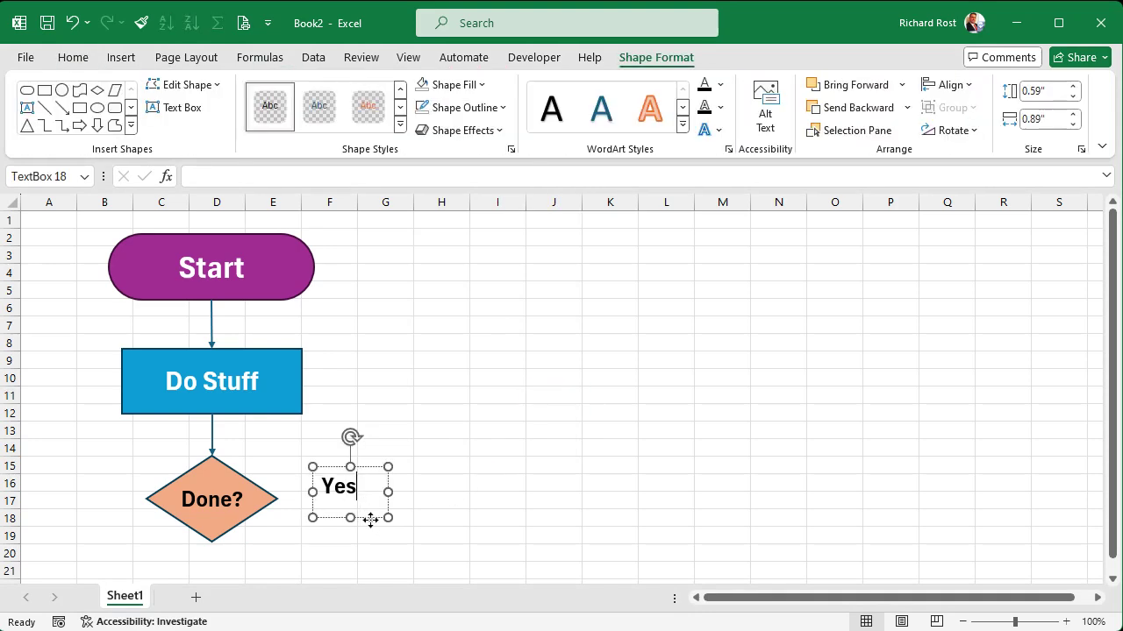
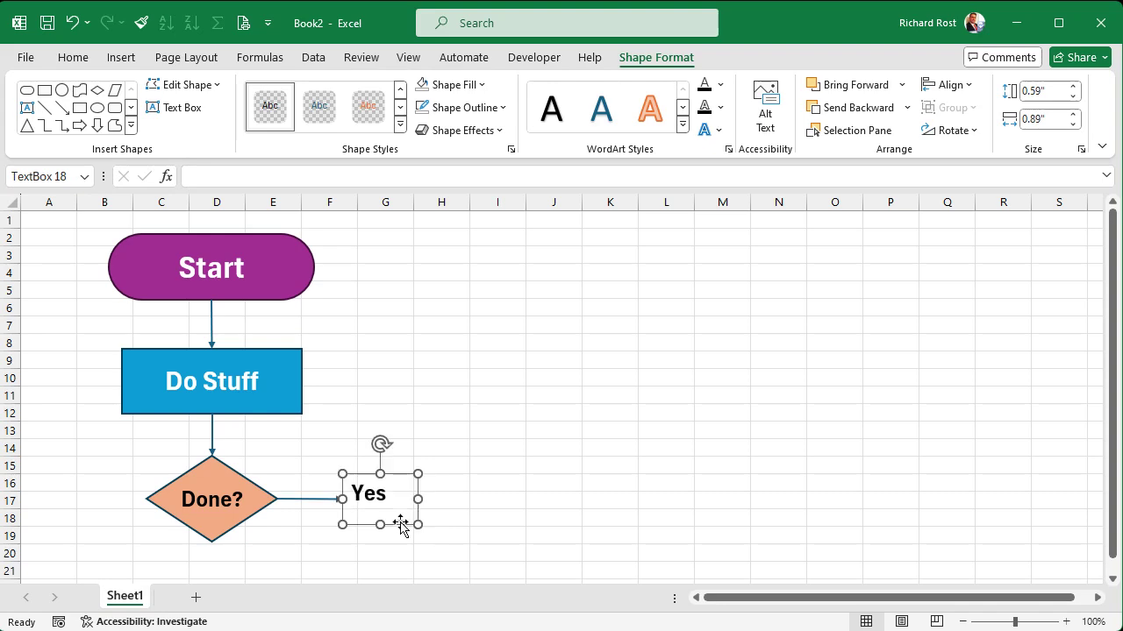
click(516, 486)
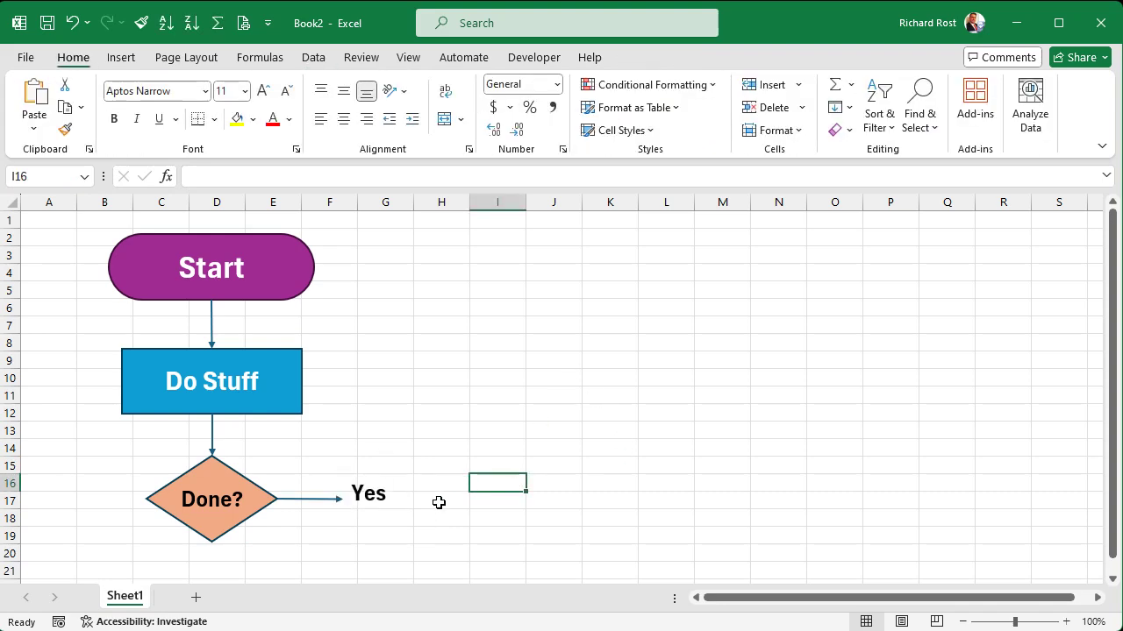
Step: Duplicate the Start shape, place the copy to the right of the Yes label and relabel it "Yer Done!"
click(307, 295)
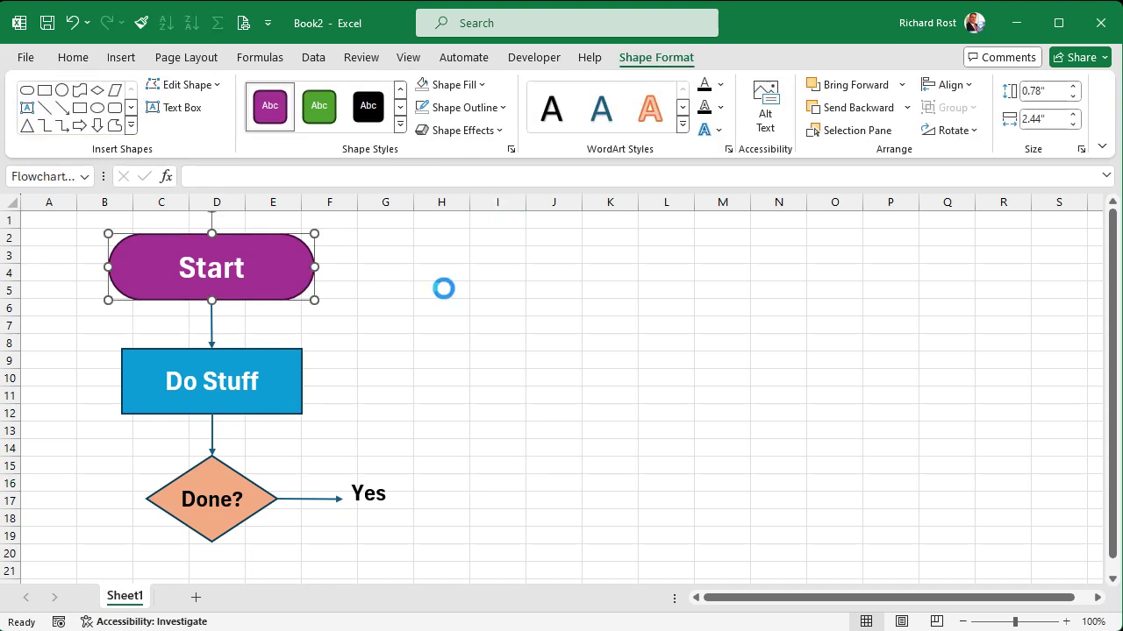
key(ctrl+d)
drag(309, 318, 629, 531)
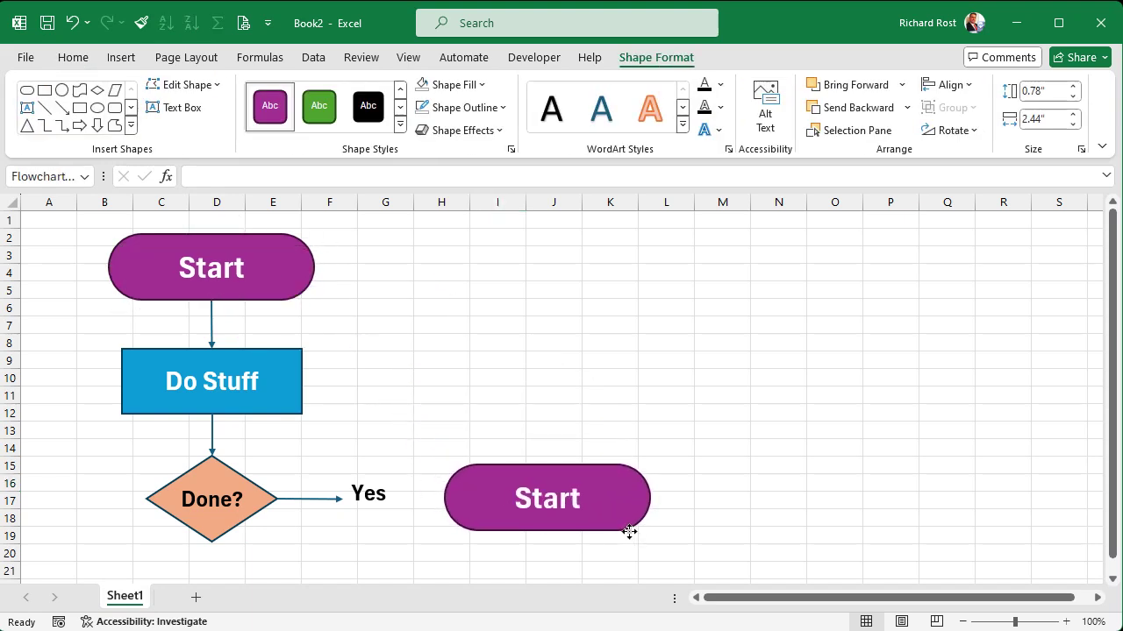
double_click(531, 500)
text(Yer Done!)
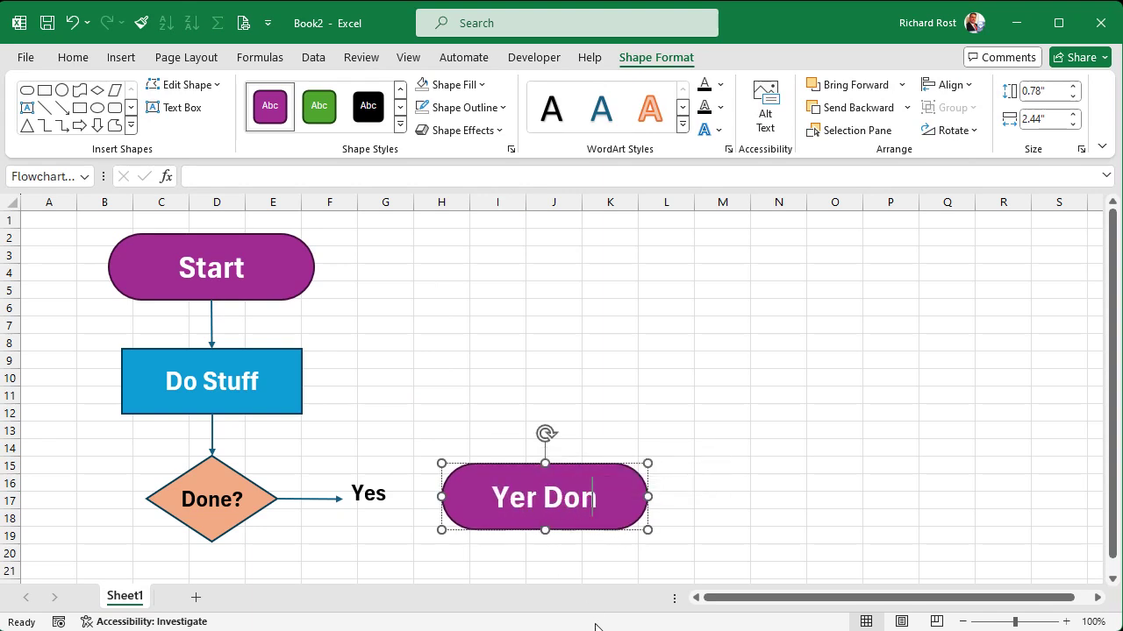
click(571, 346)
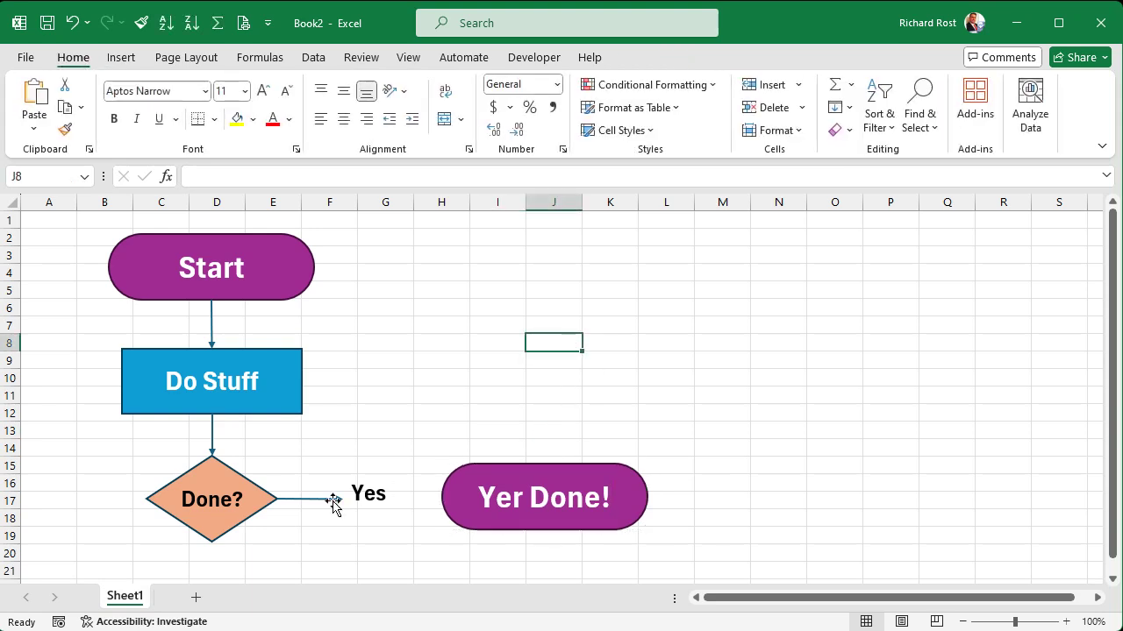
Step: Duplicate the arrow between the Done? diamond and Yes, placing the copy just below the Yes label
click(299, 499)
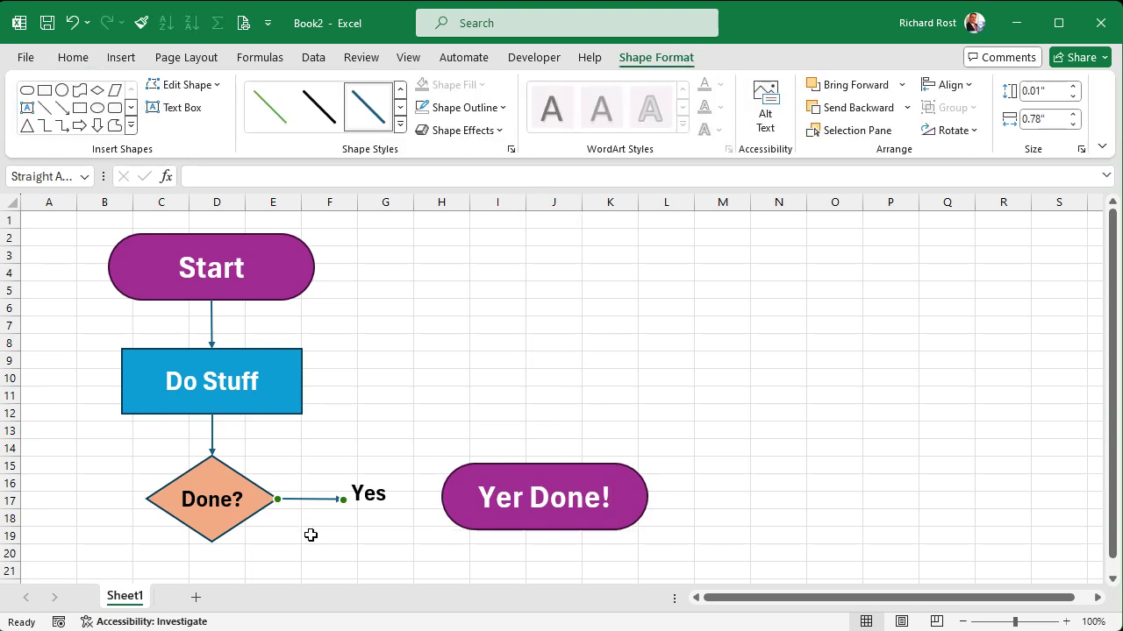
key(ctrl+d)
drag(332, 513, 392, 529)
click(360, 494)
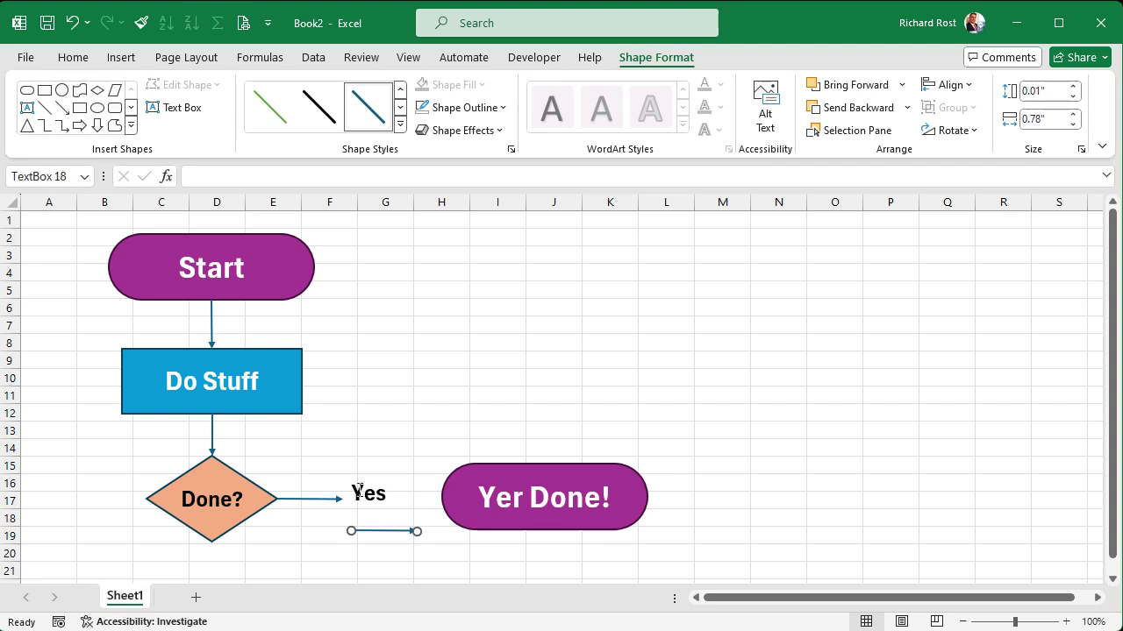
click(334, 530)
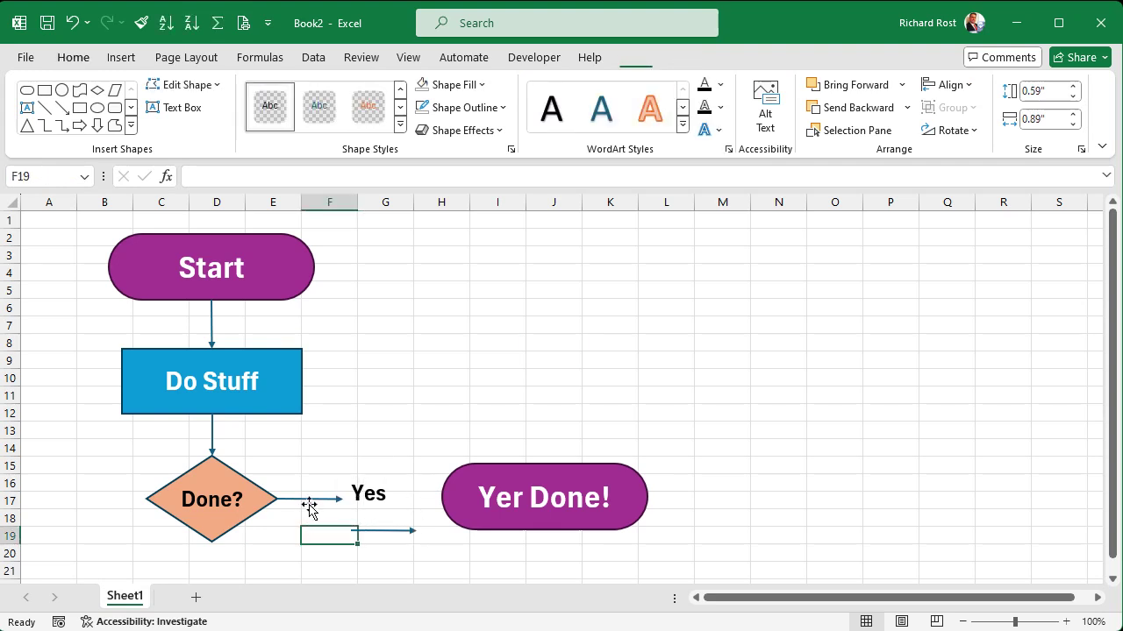
Step: Remove the arrowhead from the connector between the Done? diamond and the Yes label
click(310, 499)
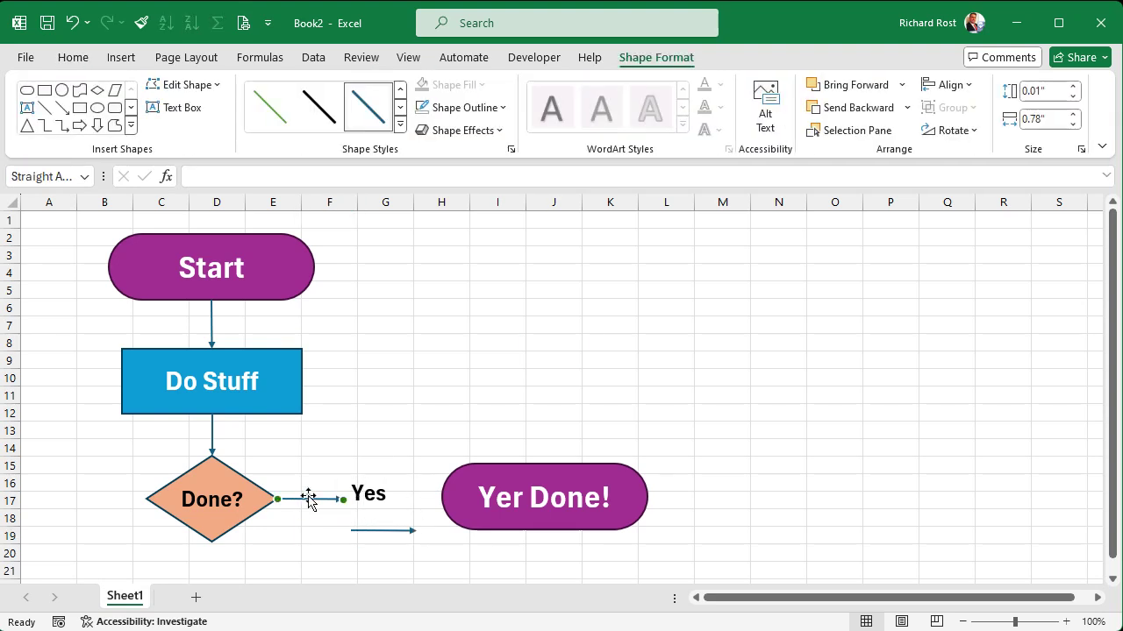
click(488, 110)
mouse_move(496, 453)
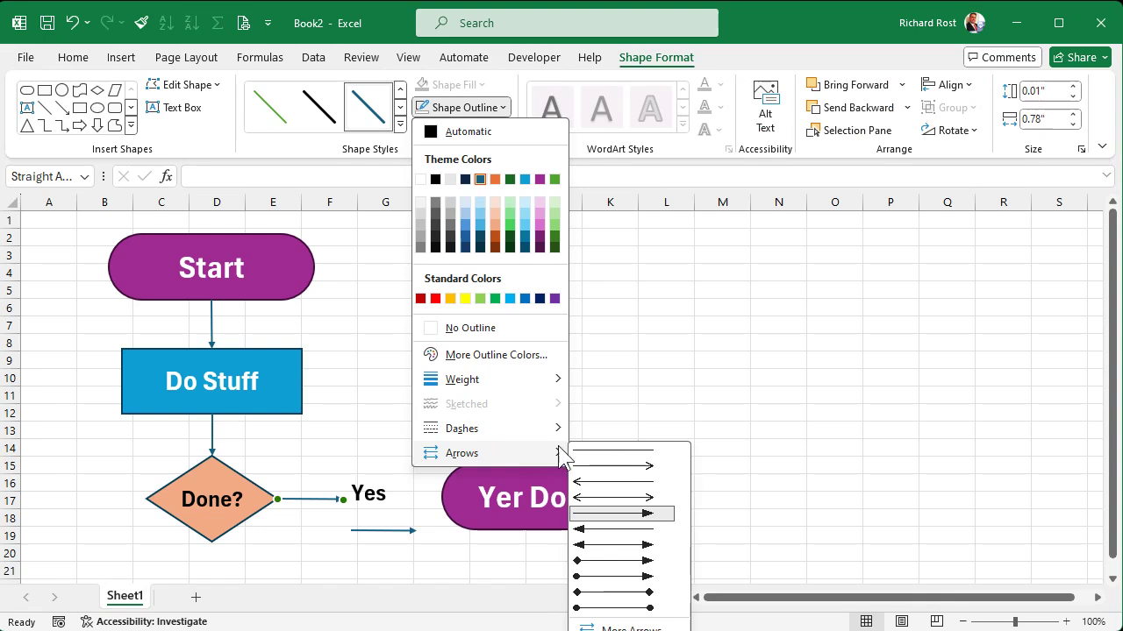
click(614, 451)
click(590, 383)
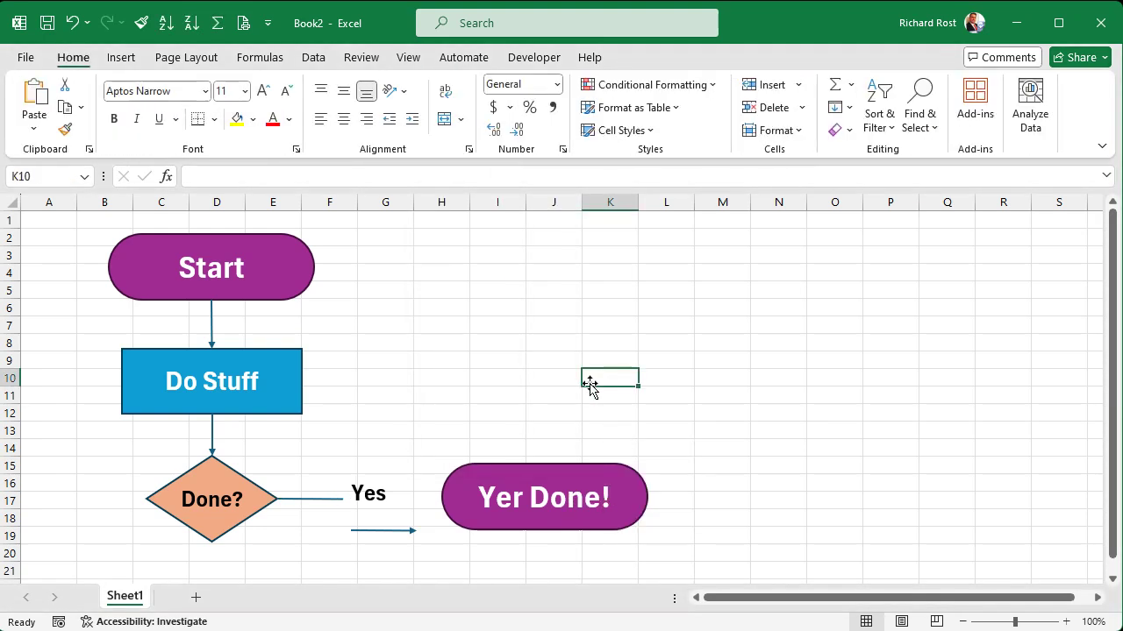
Step: Attach the duplicated arrow's start to the Yes text box's near edge and its head to the Yer Done! shape
click(383, 532)
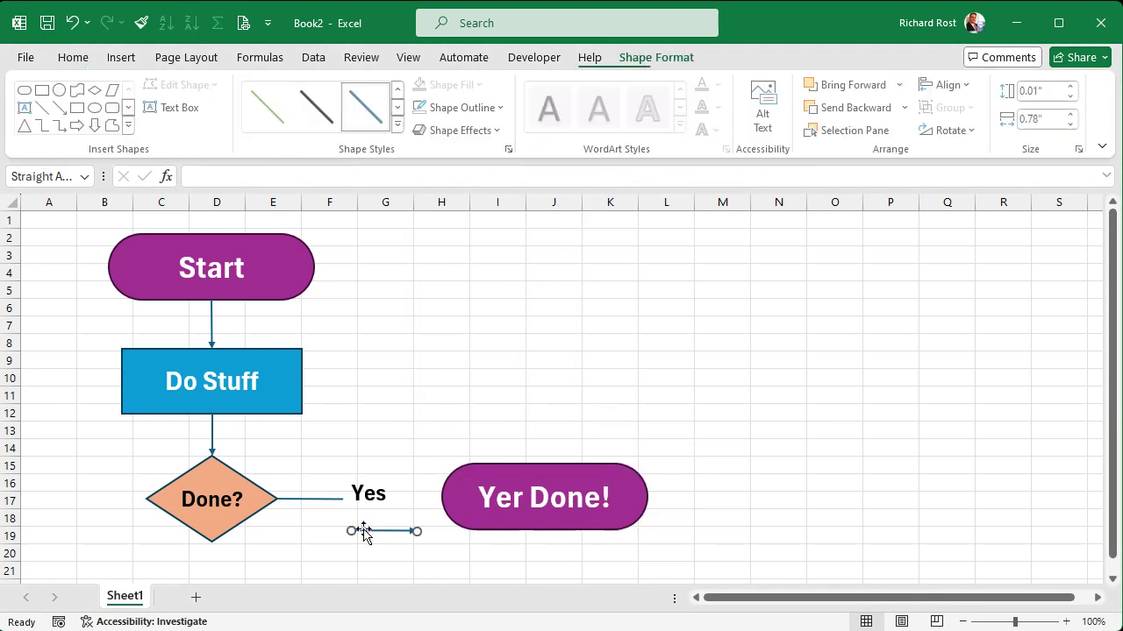
drag(351, 531, 344, 500)
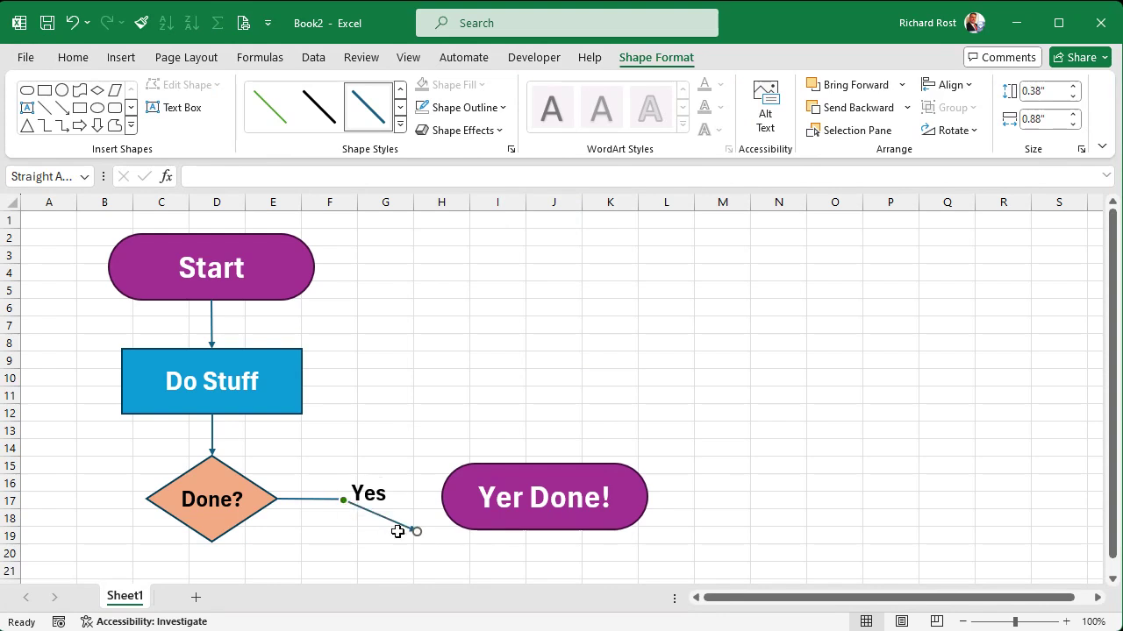
drag(419, 533, 438, 498)
click(423, 552)
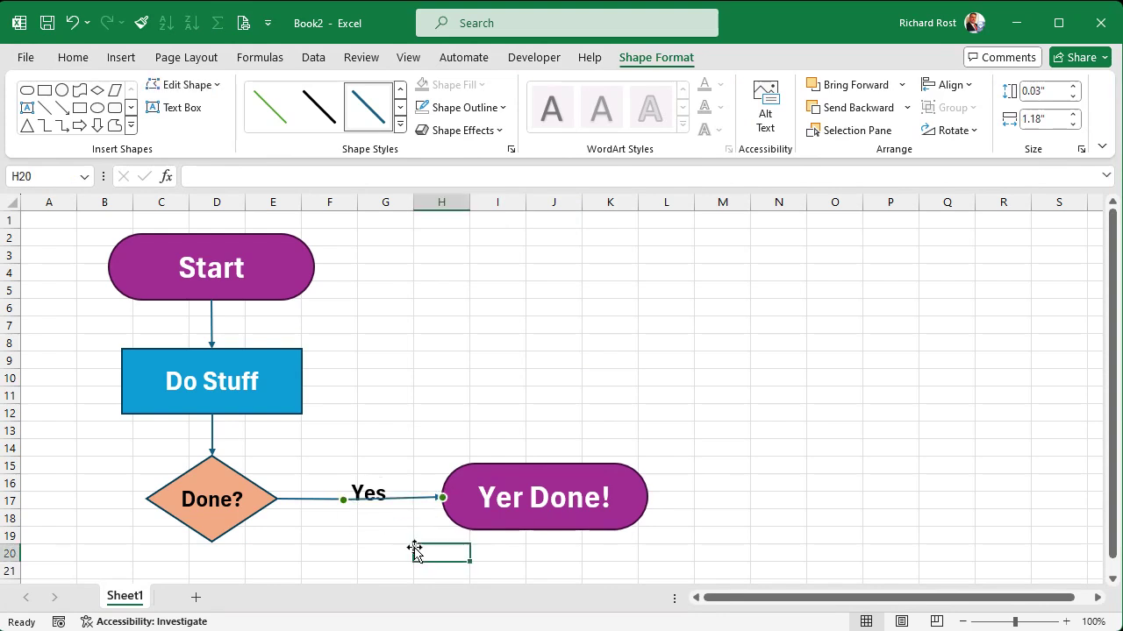
click(377, 497)
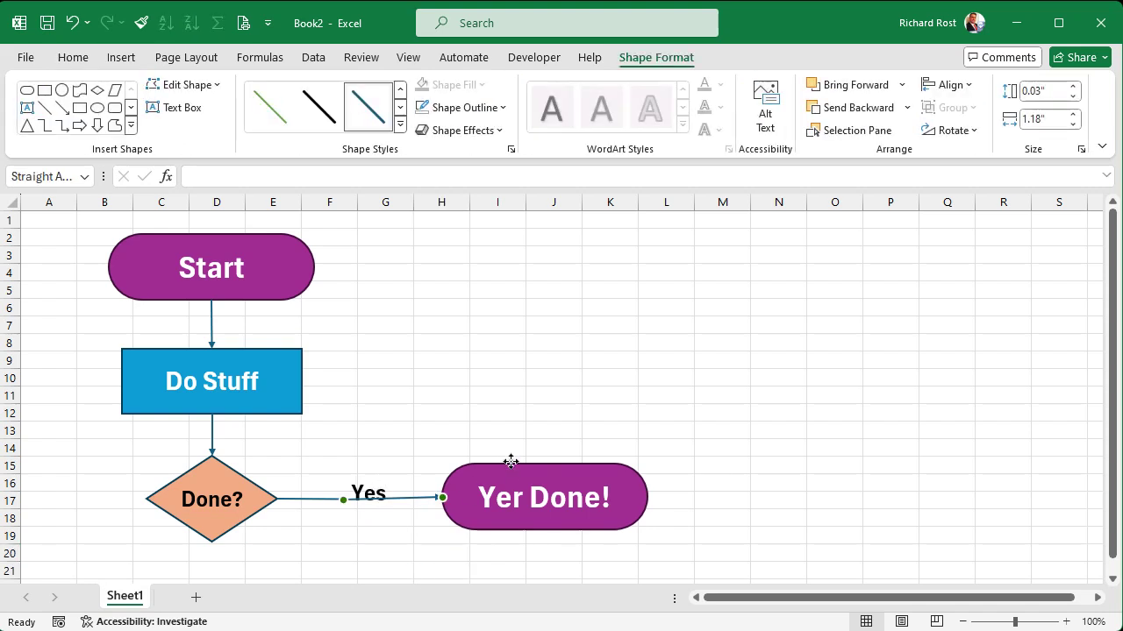
Step: Move the Yer Done! shape slightly to the right, then stretch and reposition the Yes text box so its text sits above the connector line
drag(509, 461, 543, 476)
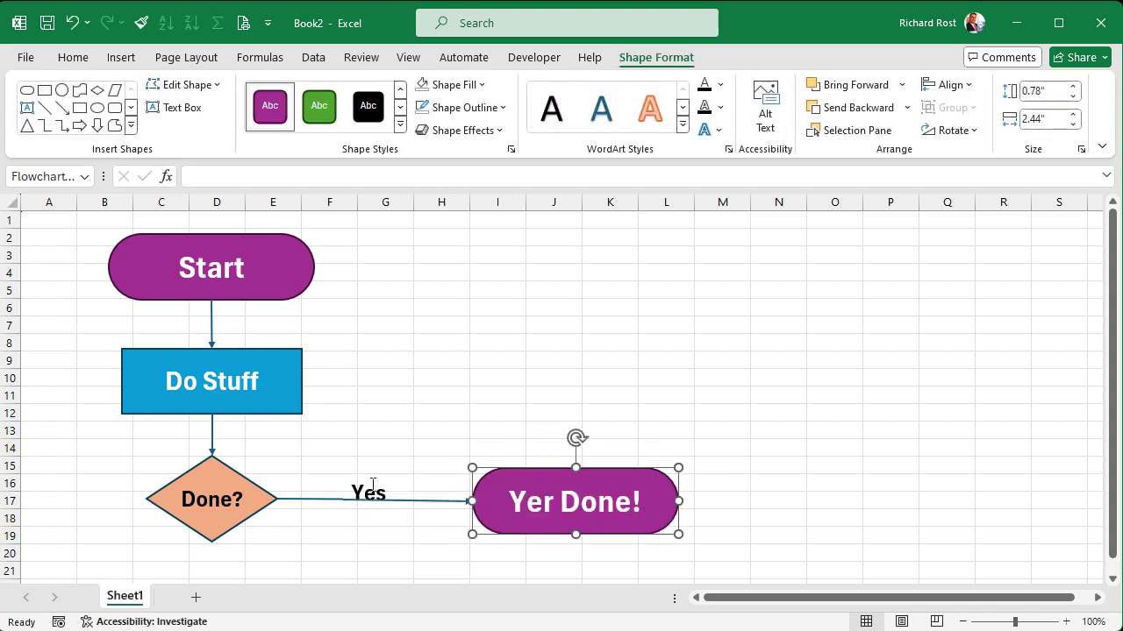
click(363, 493)
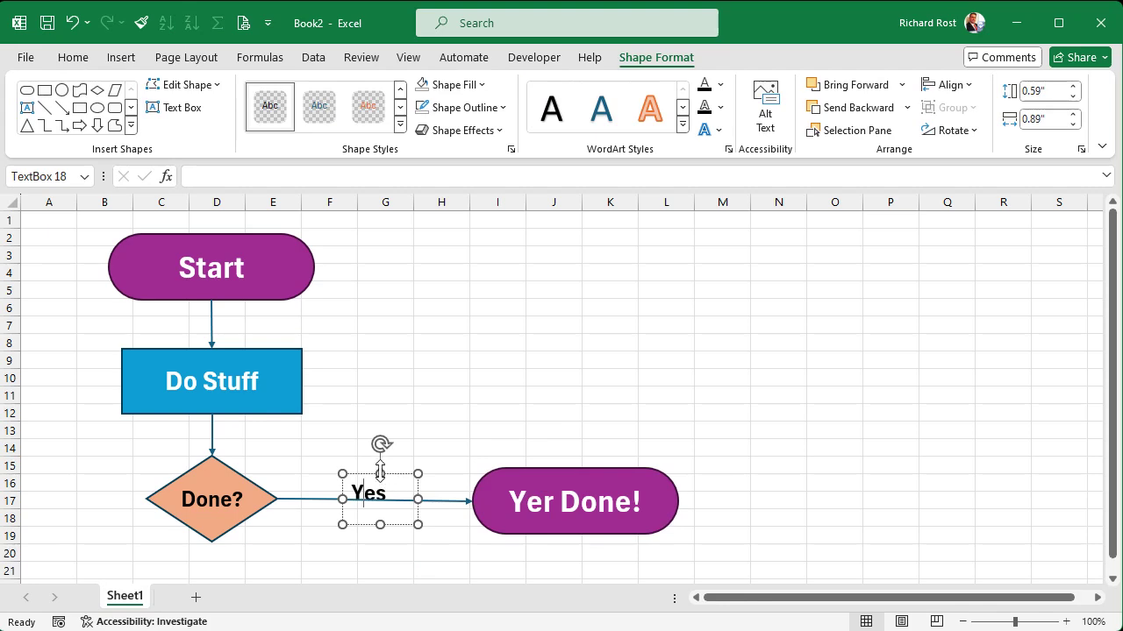
drag(380, 474, 384, 456)
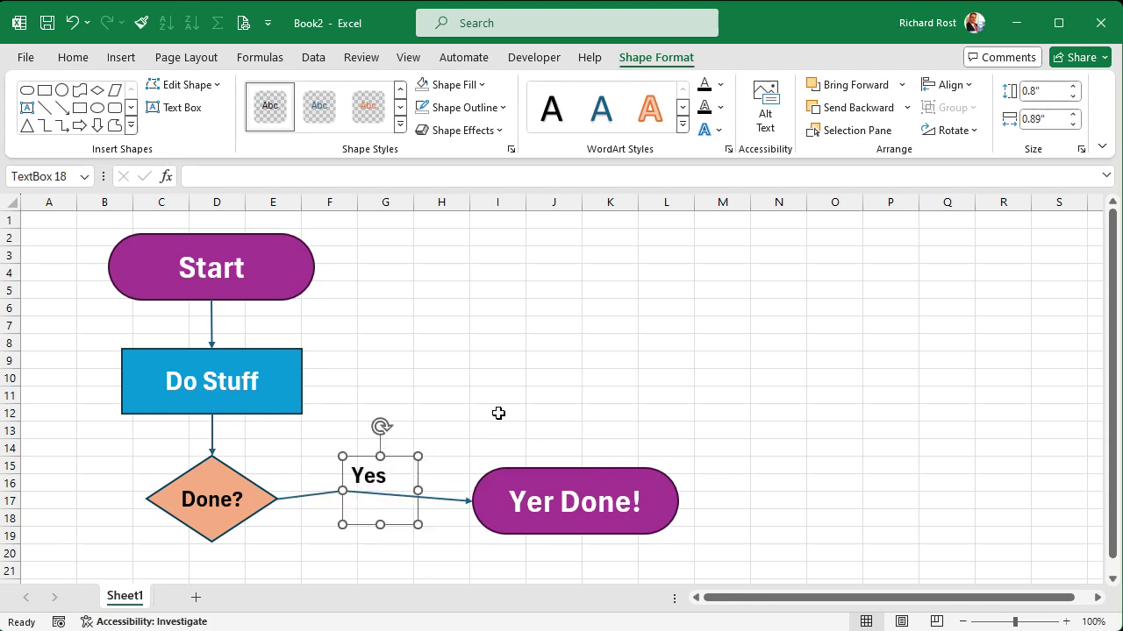
click(498, 413)
click(393, 465)
drag(392, 525, 399, 531)
click(539, 381)
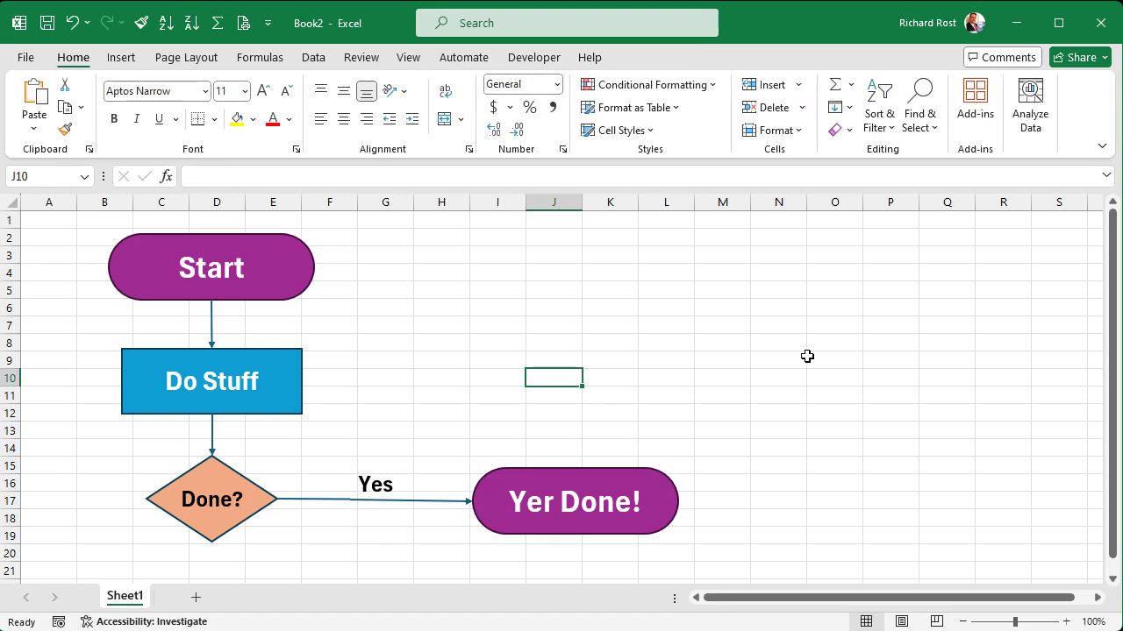
Step: Move the Yer Done! shape around with its connector attached and set it back level with the Done? diamond
click(596, 470)
drag(602, 467, 679, 387)
drag(615, 480, 534, 532)
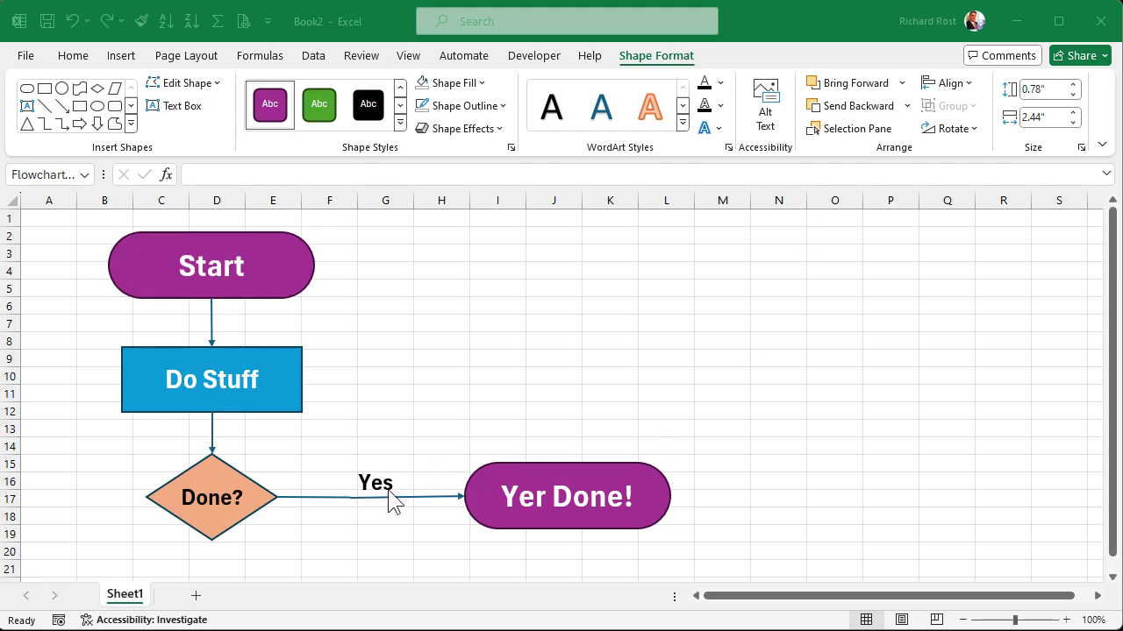
Step: Replace the Yes text with "X" and shrink its text box to about 0.46" high by 0.32" wide
click(363, 483)
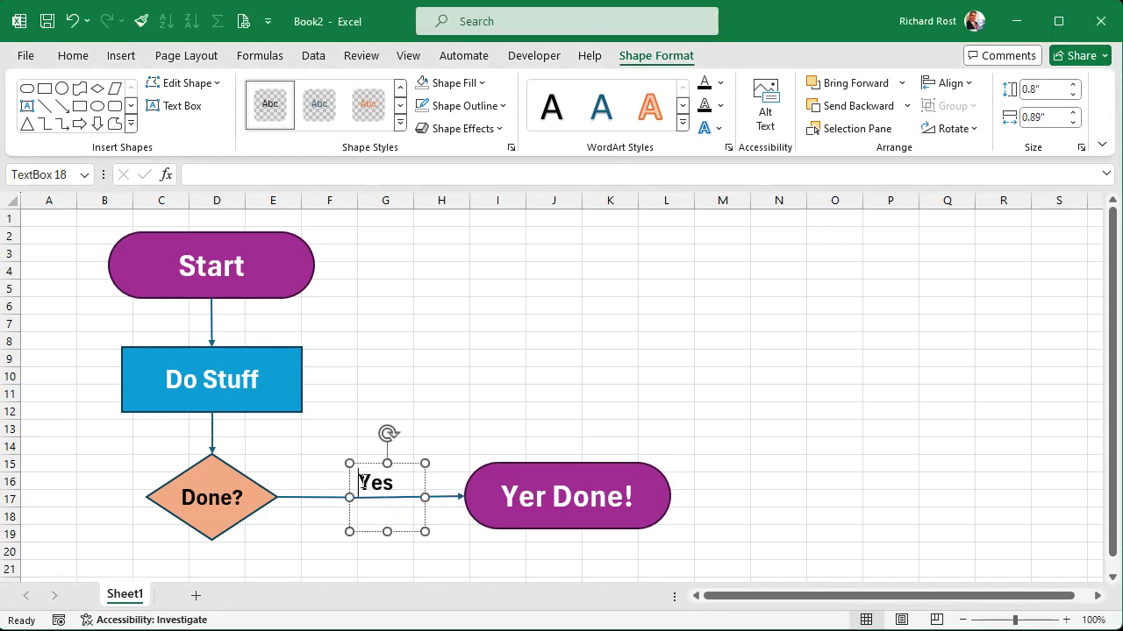
drag(362, 483, 411, 482)
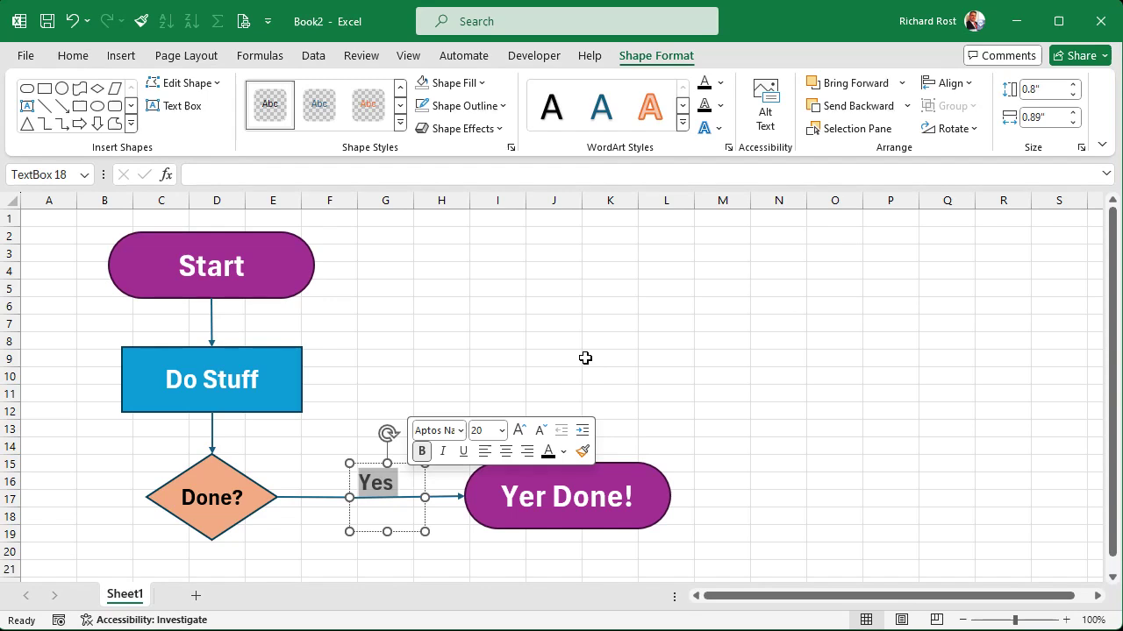
text(X)
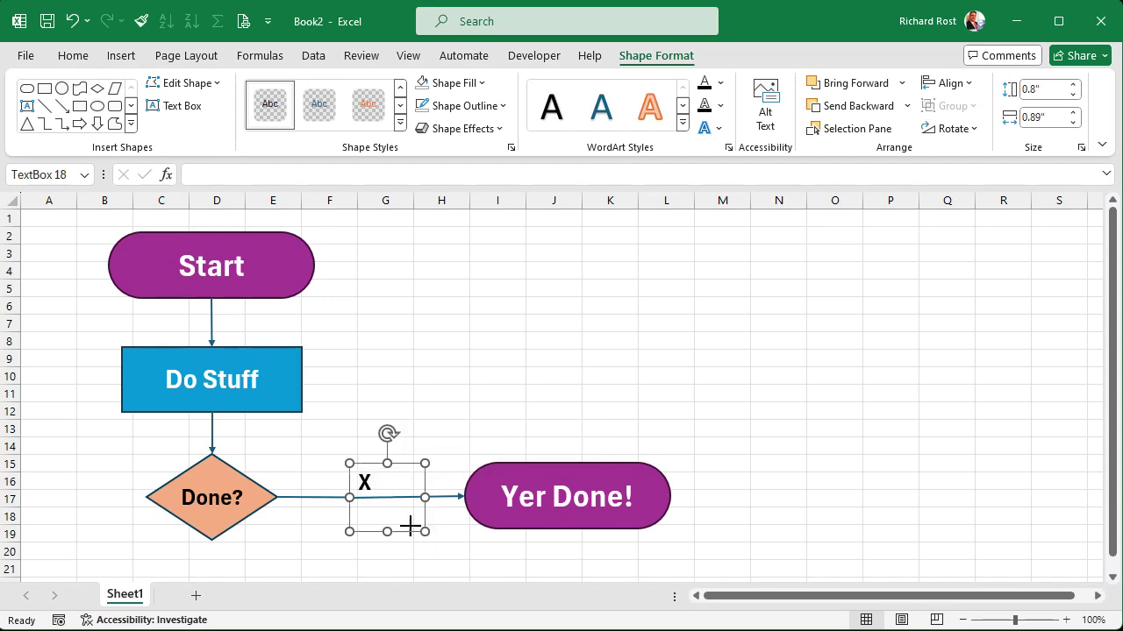
drag(425, 531, 377, 504)
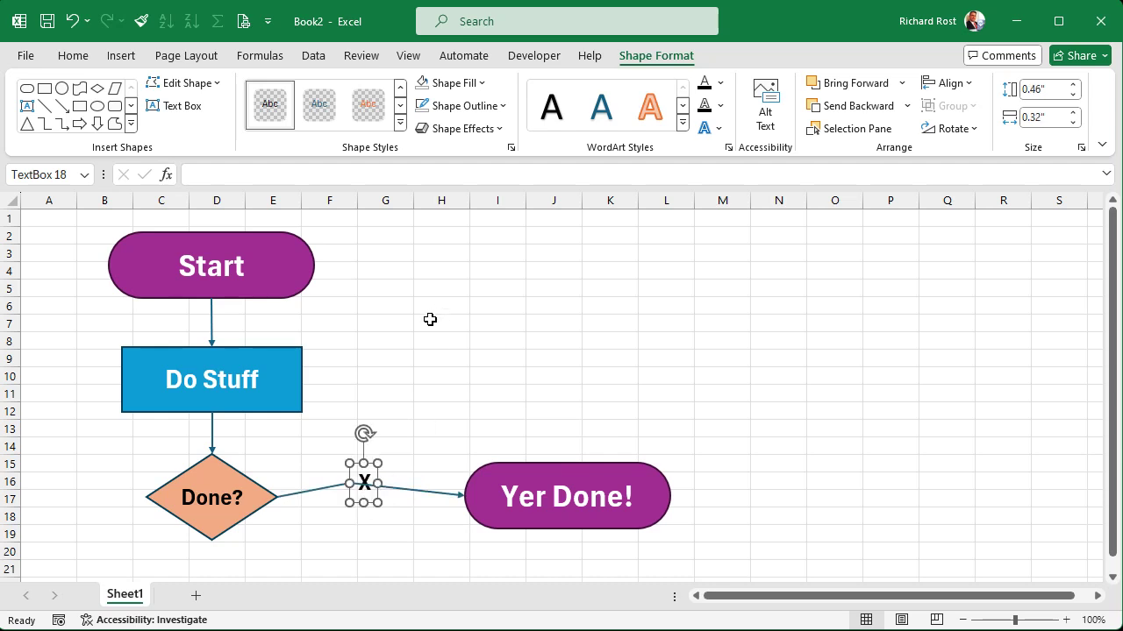
Step: Give the X text box a red fill and a black outline, and widen it very slightly
click(443, 83)
click(436, 274)
click(469, 105)
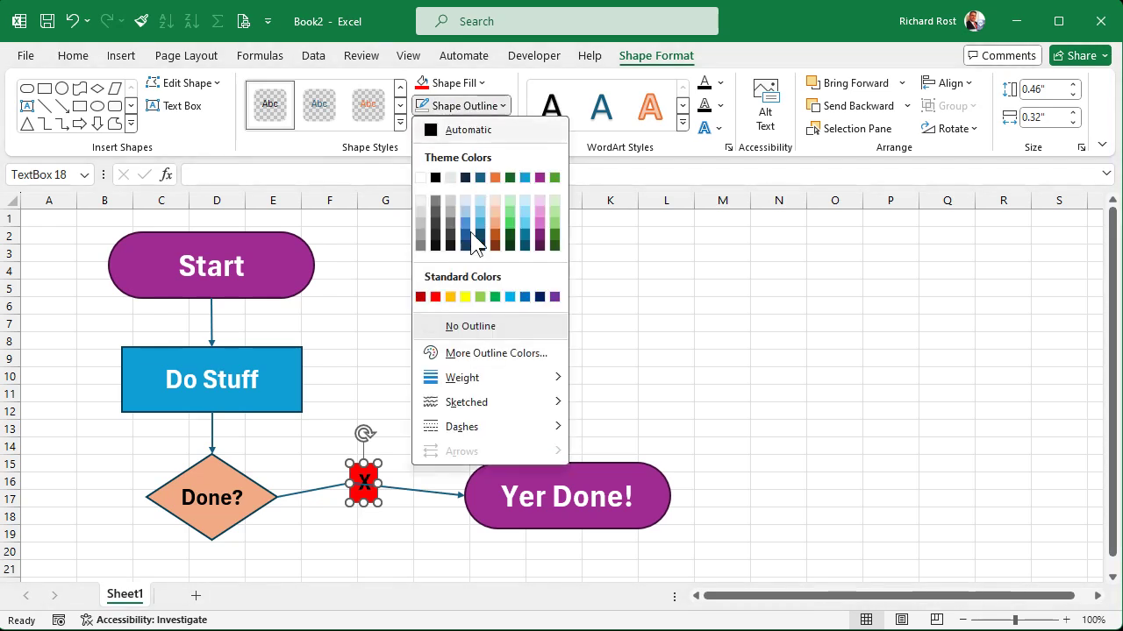
click(436, 179)
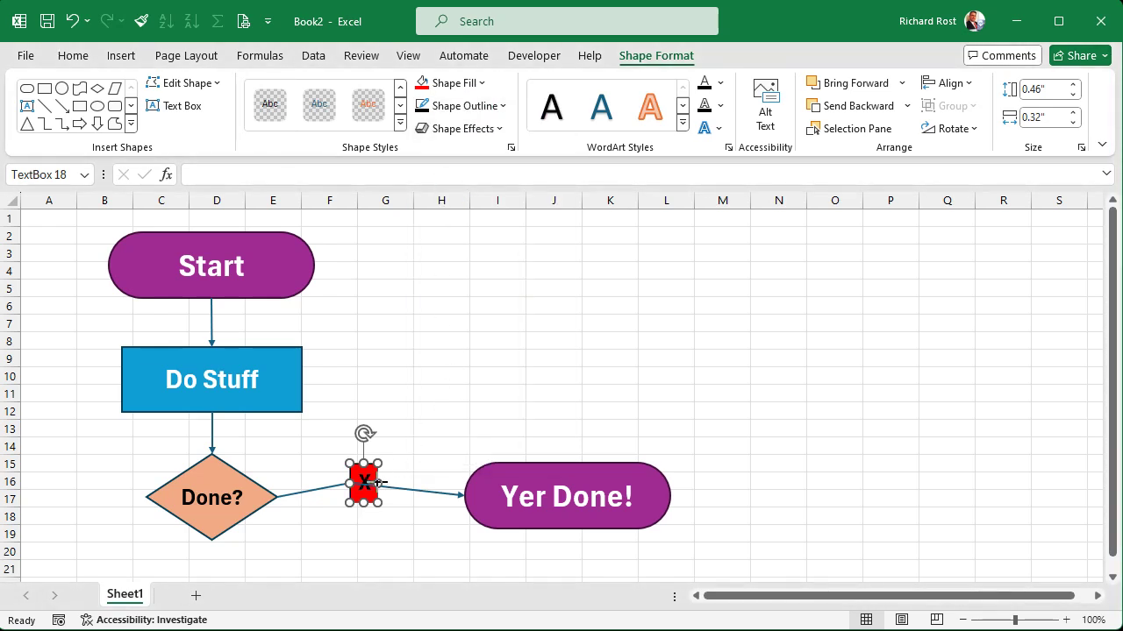
drag(377, 483, 384, 481)
click(433, 401)
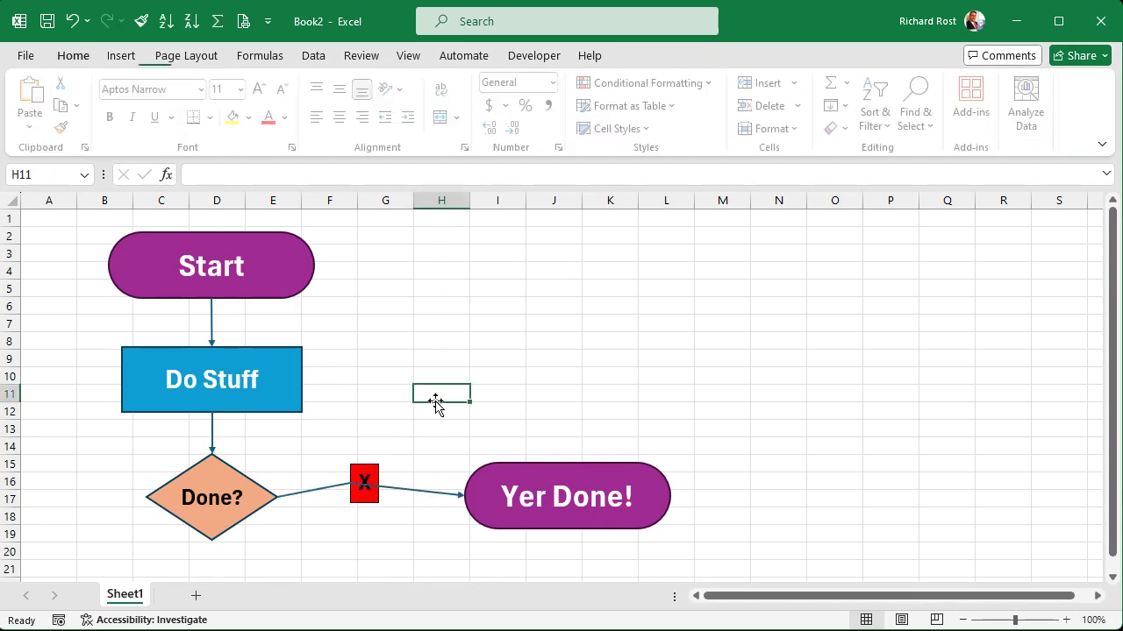
Step: Bring the red X box to the front so it covers the connector line
key(Up)
key(Up)
click(372, 474)
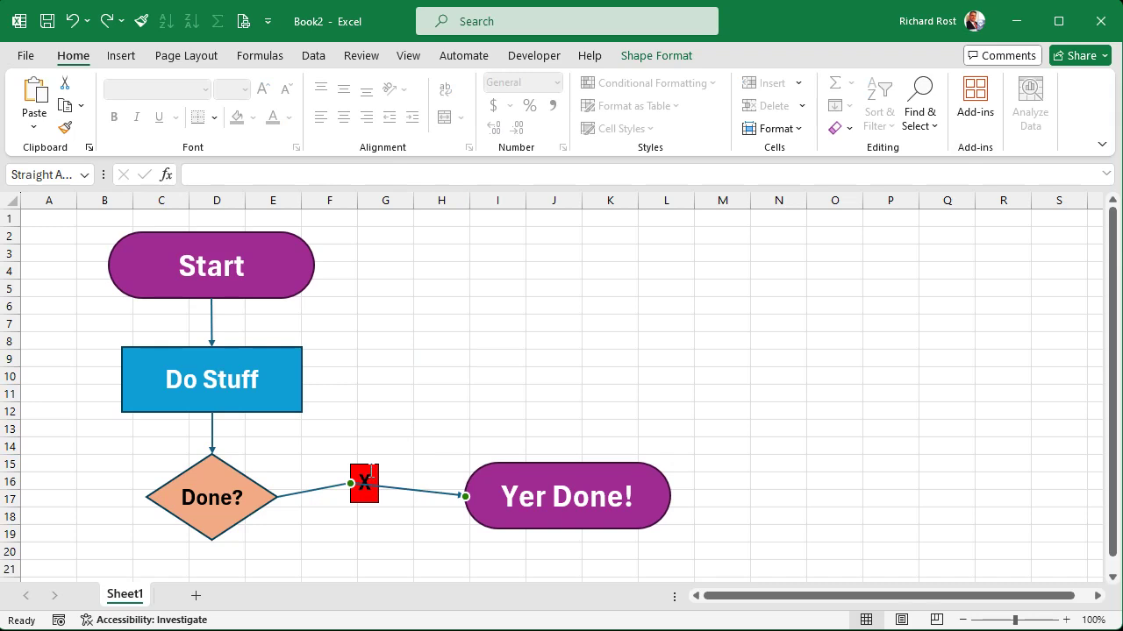
right_click(371, 463)
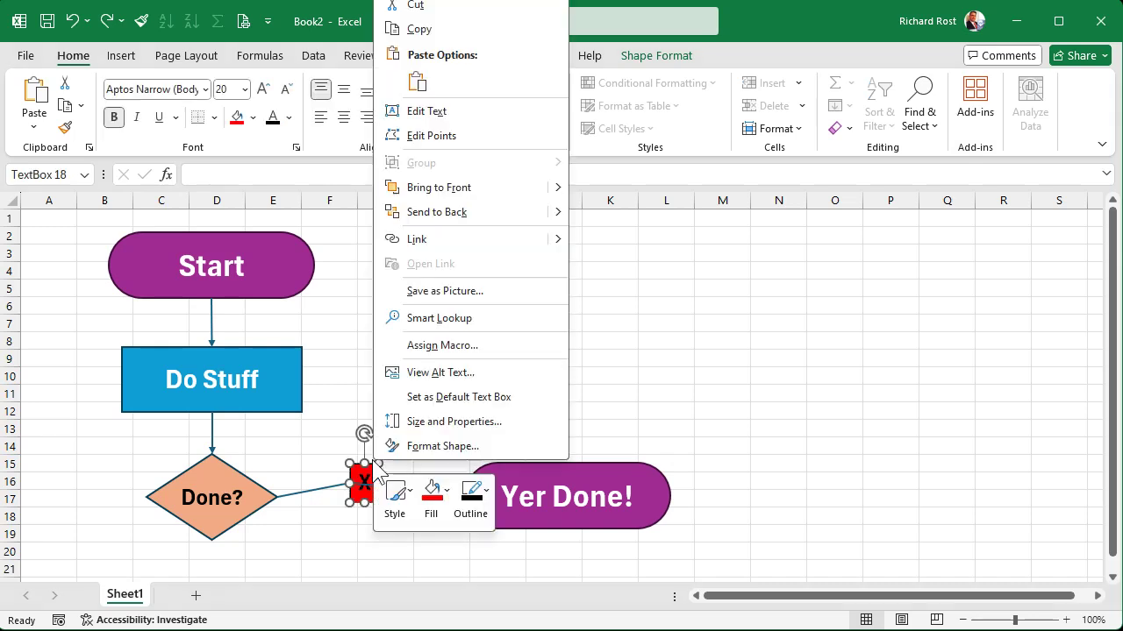
click(469, 185)
click(478, 340)
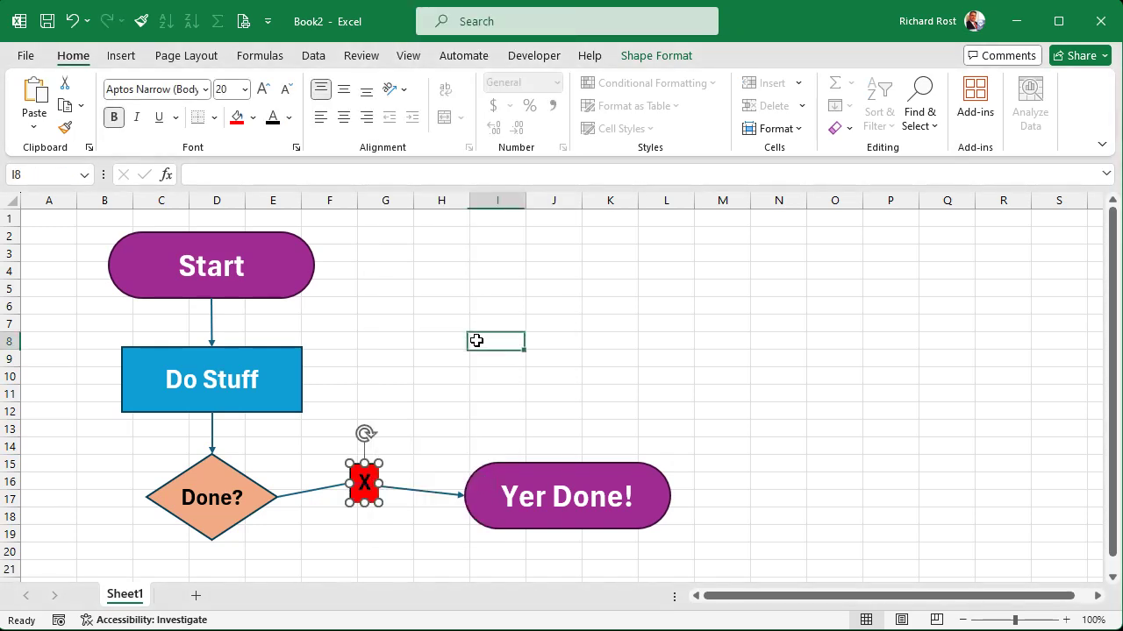
Step: Move the red X box down in line with the Done? diamond and the Yer Done! shape
click(360, 507)
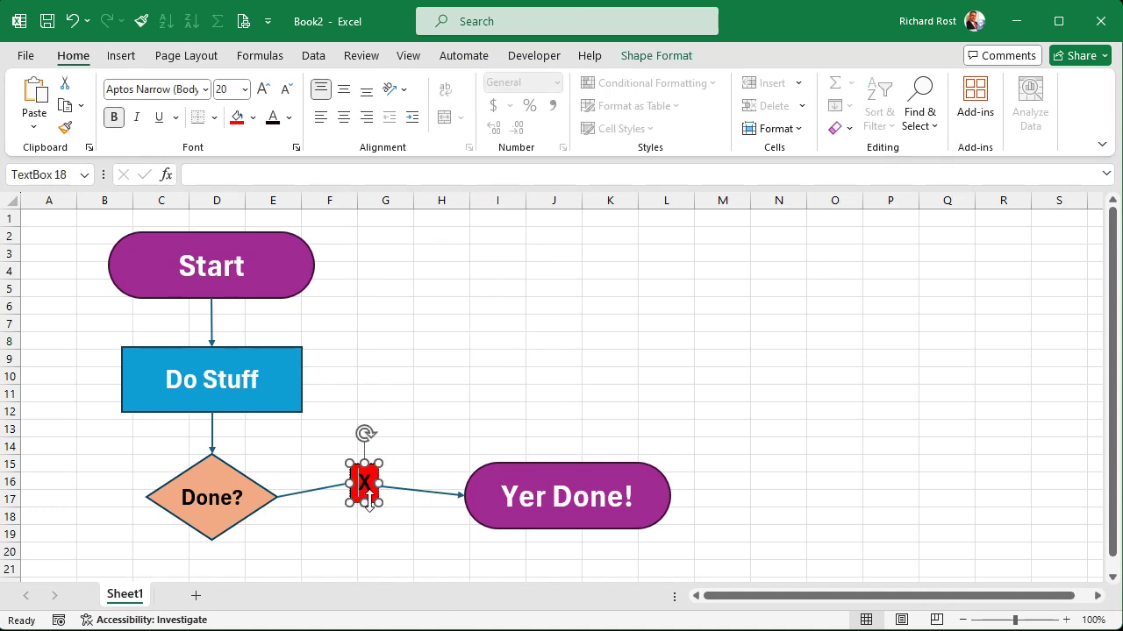
drag(372, 508, 371, 519)
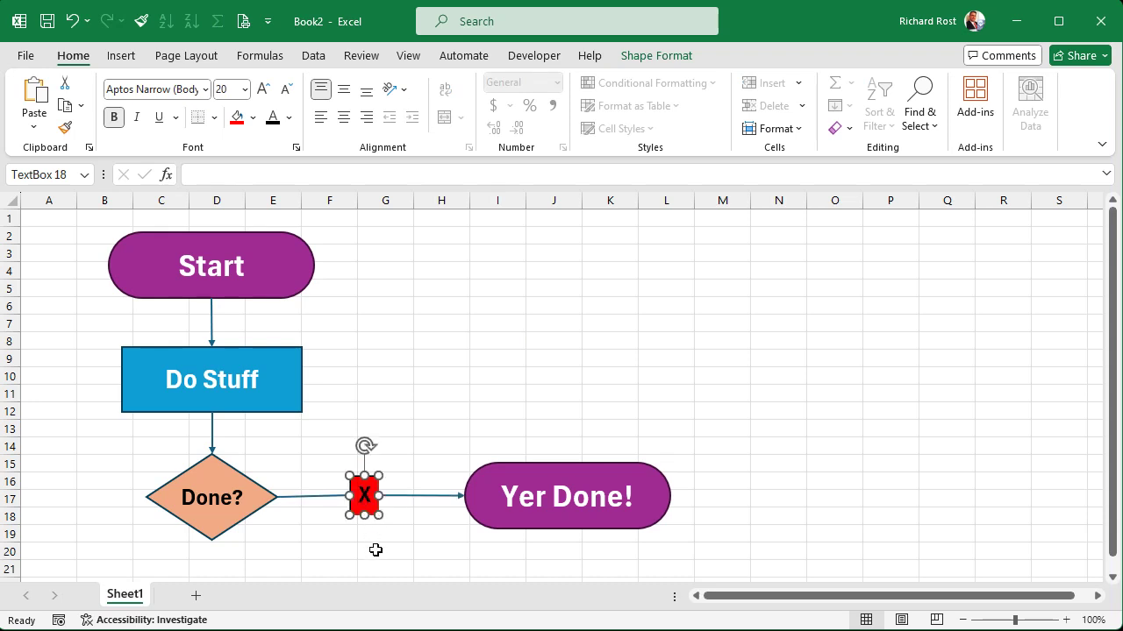
click(482, 378)
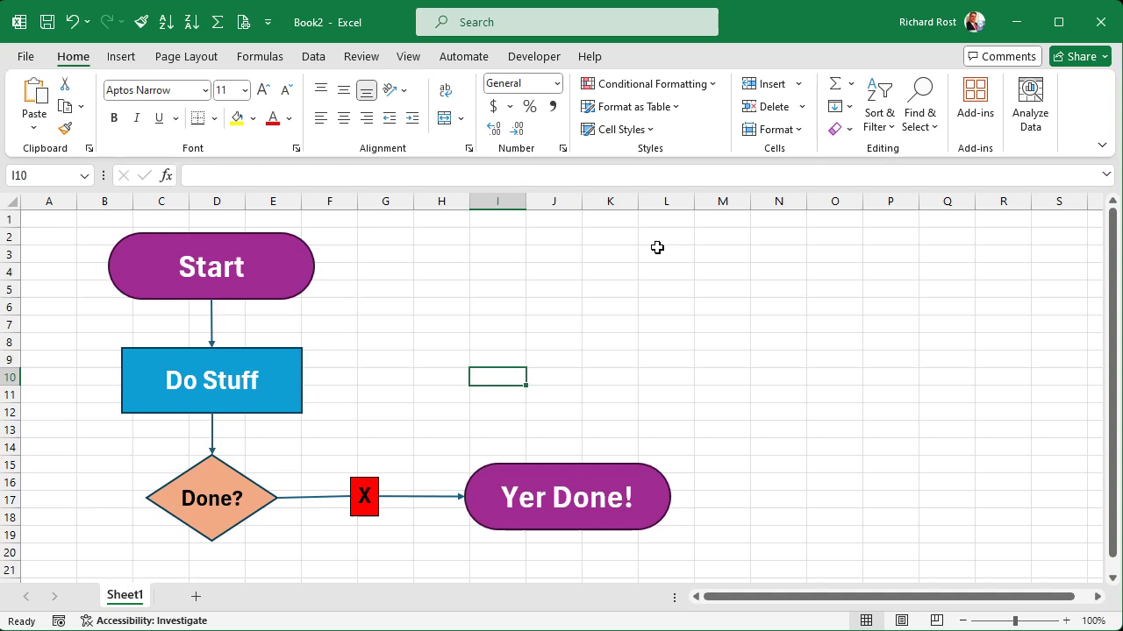
Step: Draw a flowchart connector circle about 0.49" by 0.48" in the empty area above Yer Done! and fill it with standard green
click(125, 58)
click(230, 114)
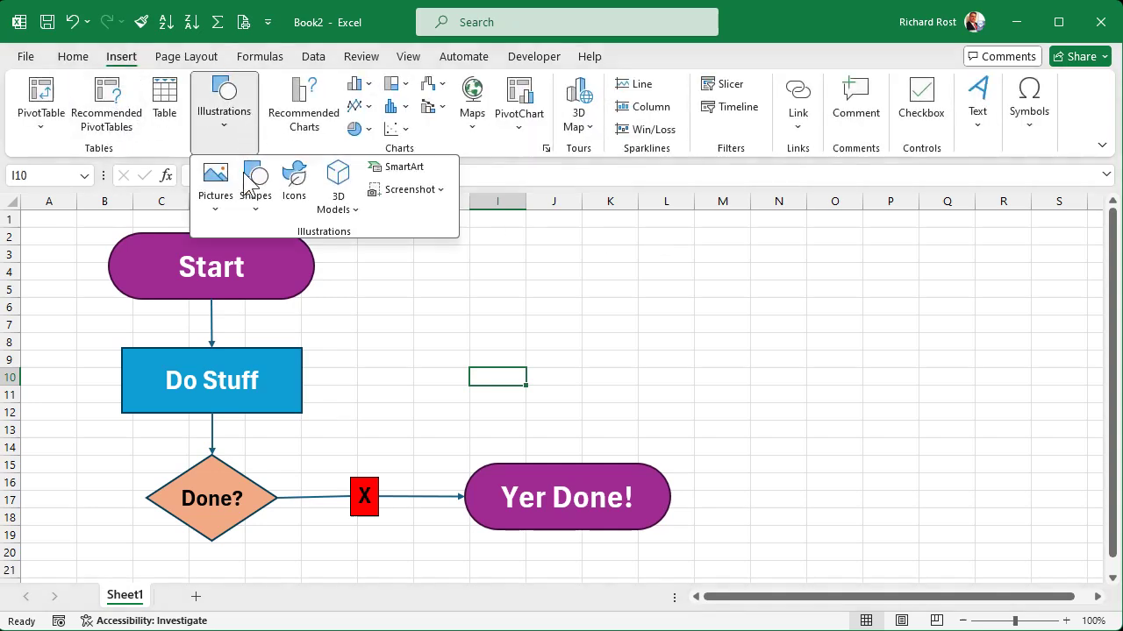
click(253, 191)
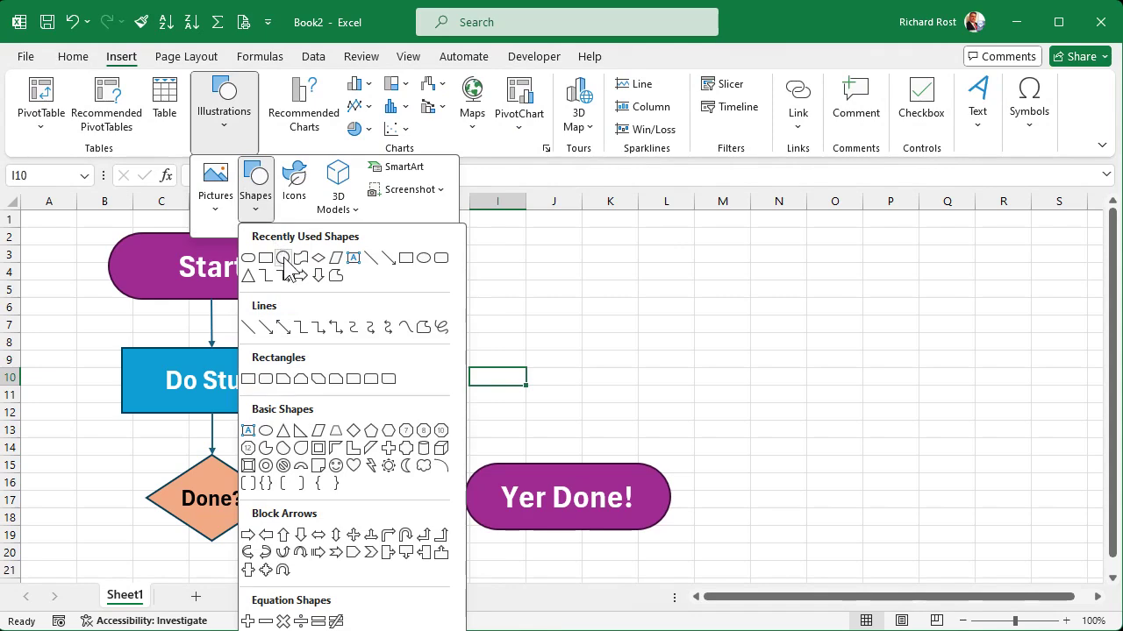
click(285, 263)
drag(433, 305, 474, 345)
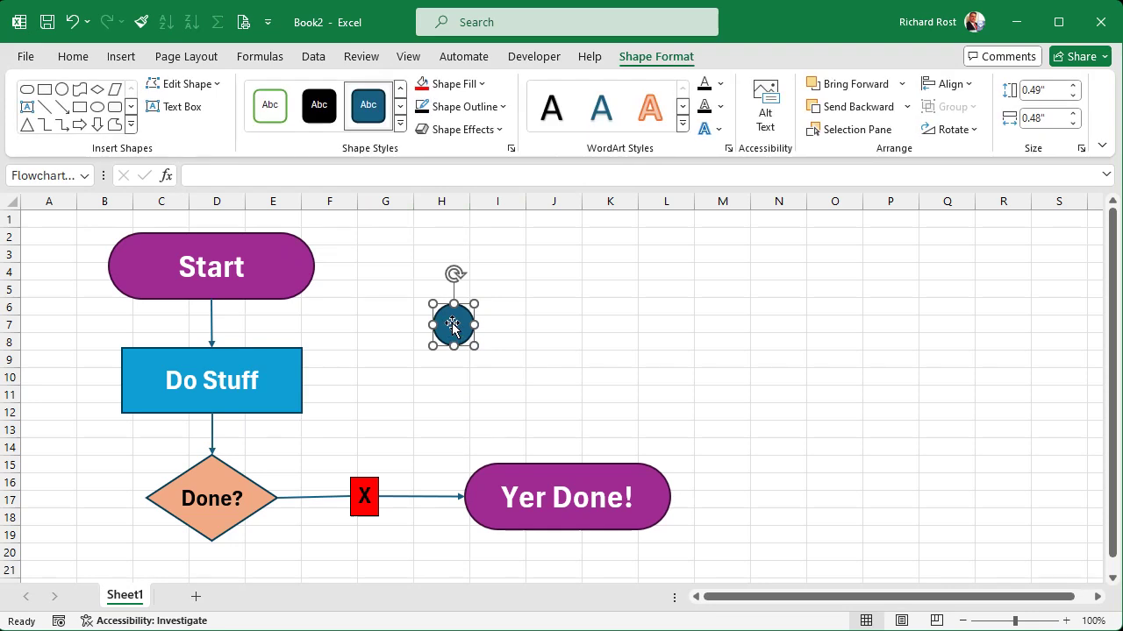
click(483, 84)
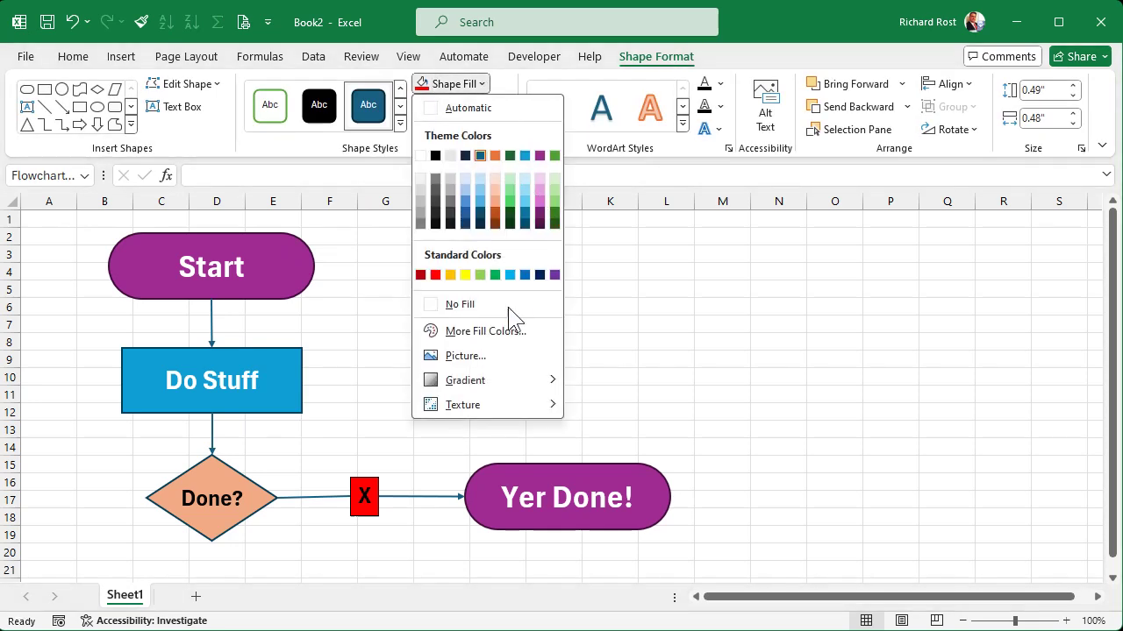
click(495, 275)
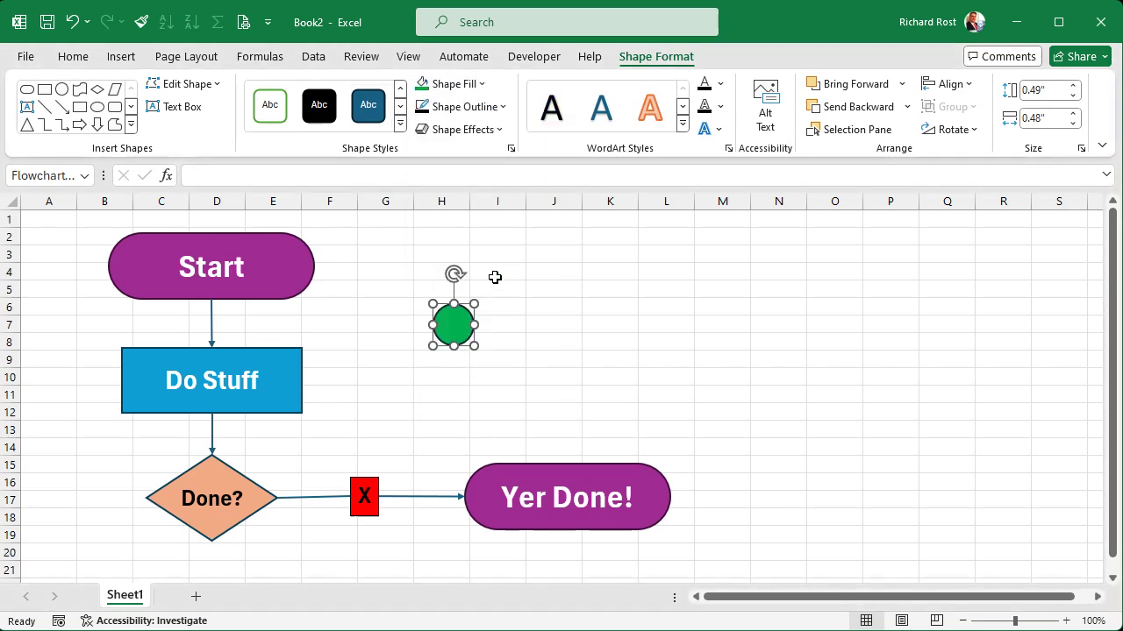
click(497, 277)
Step: Insert the check mark symbol (character code 2713) as text inside the green circle
click(447, 328)
double_click(455, 321)
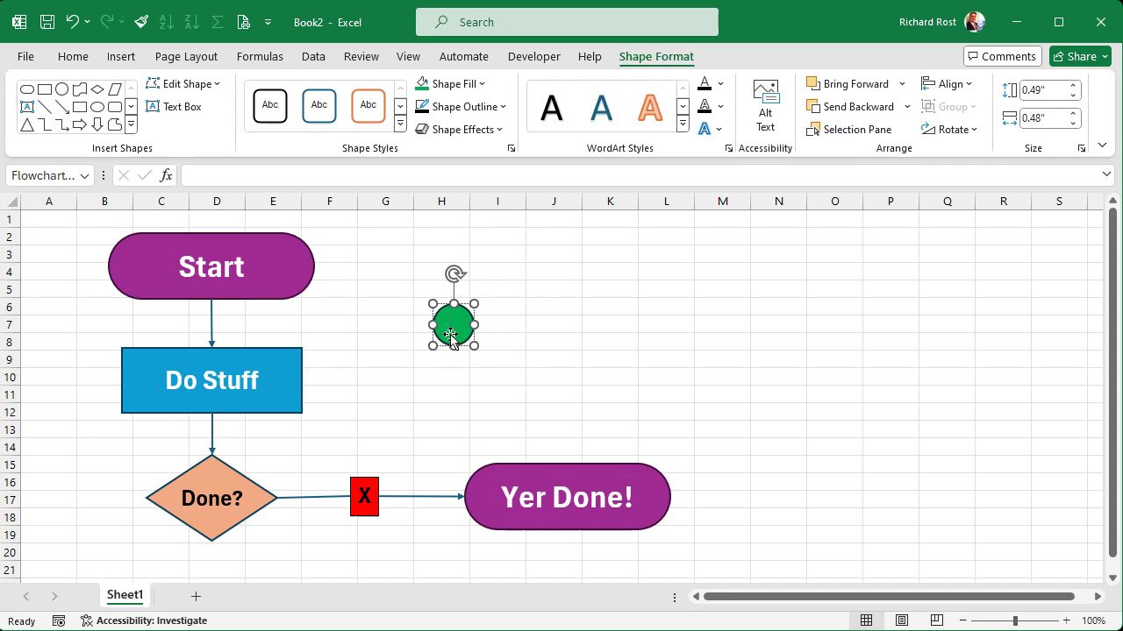
click(121, 58)
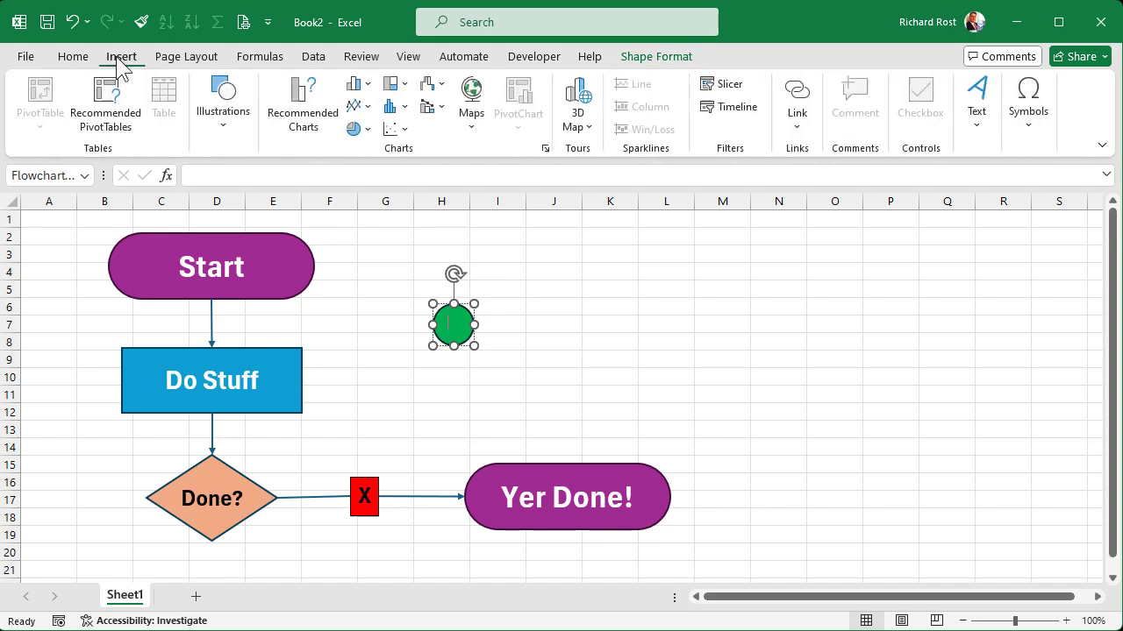
click(1029, 122)
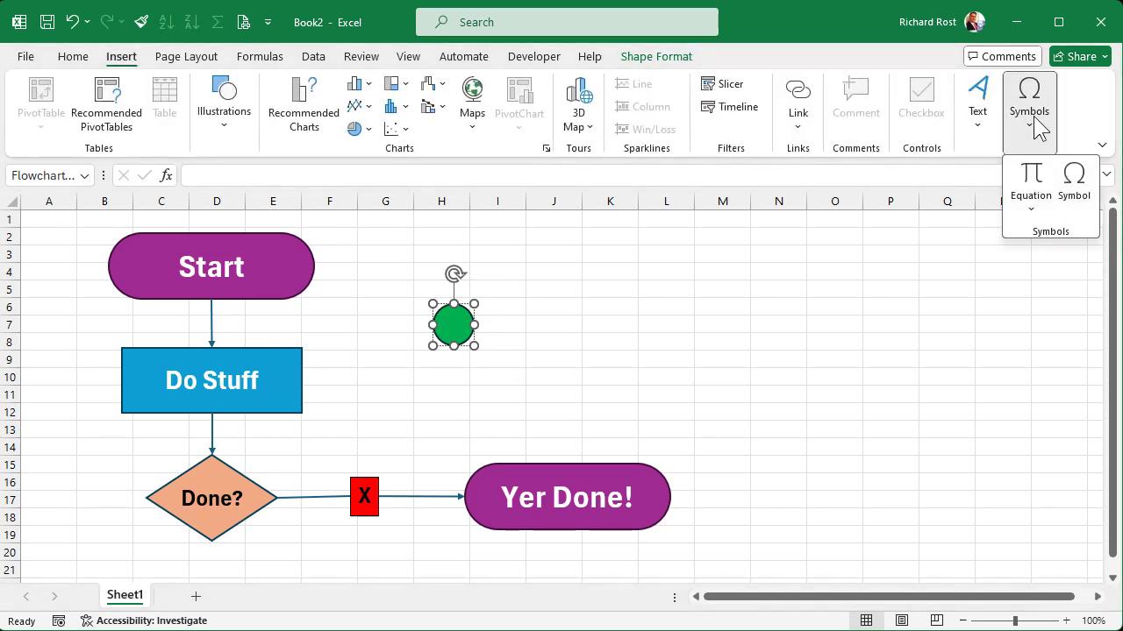
click(1074, 182)
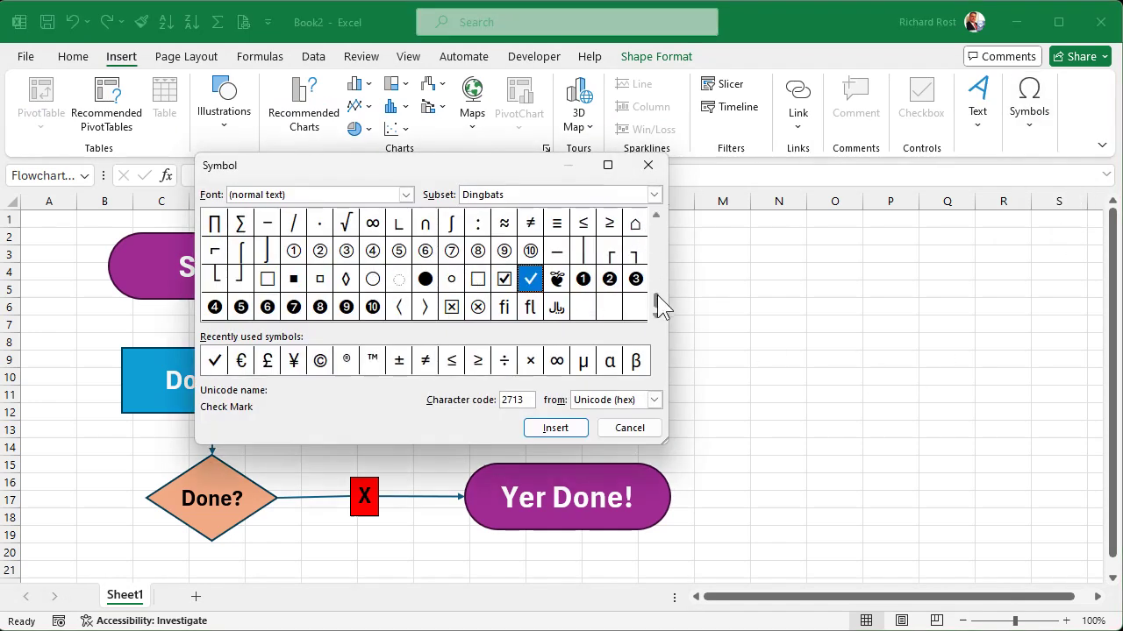
mouse_move(657, 306)
mouse_down()
mouse_move(667, 285)
mouse_move(656, 296)
mouse_move(664, 321)
mouse_move(658, 313)
mouse_up()
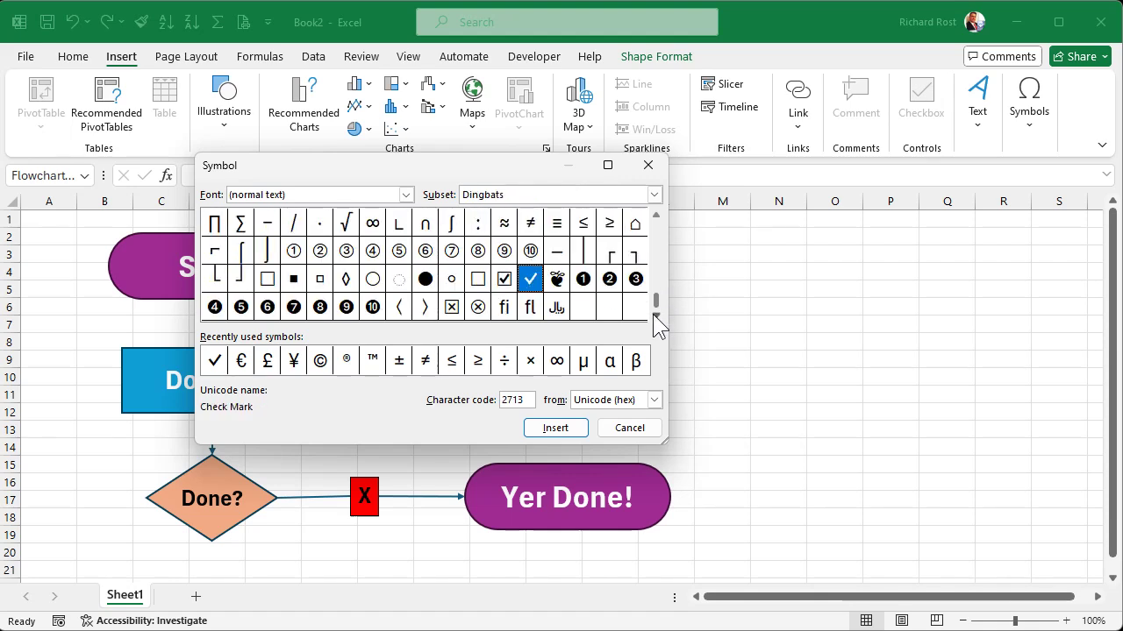
click(215, 367)
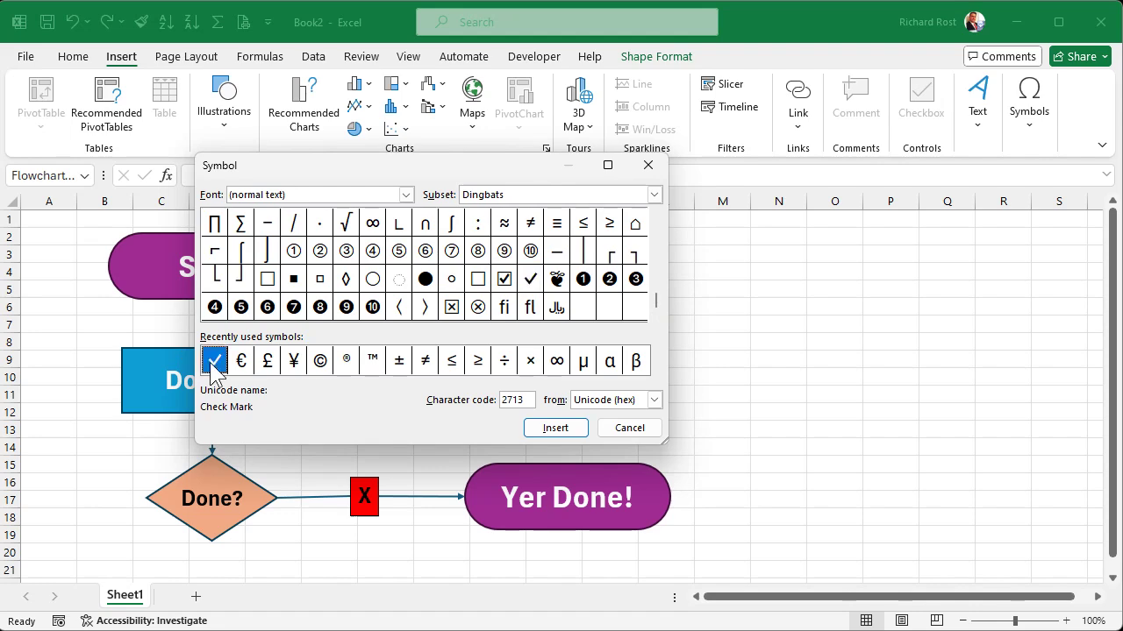
click(553, 430)
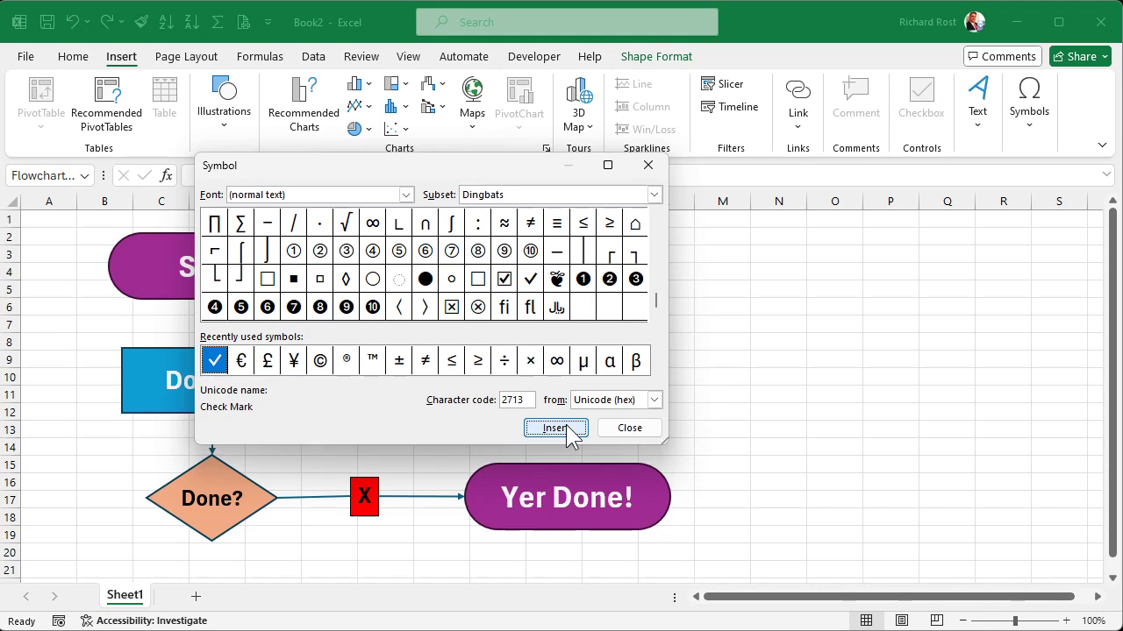
click(628, 429)
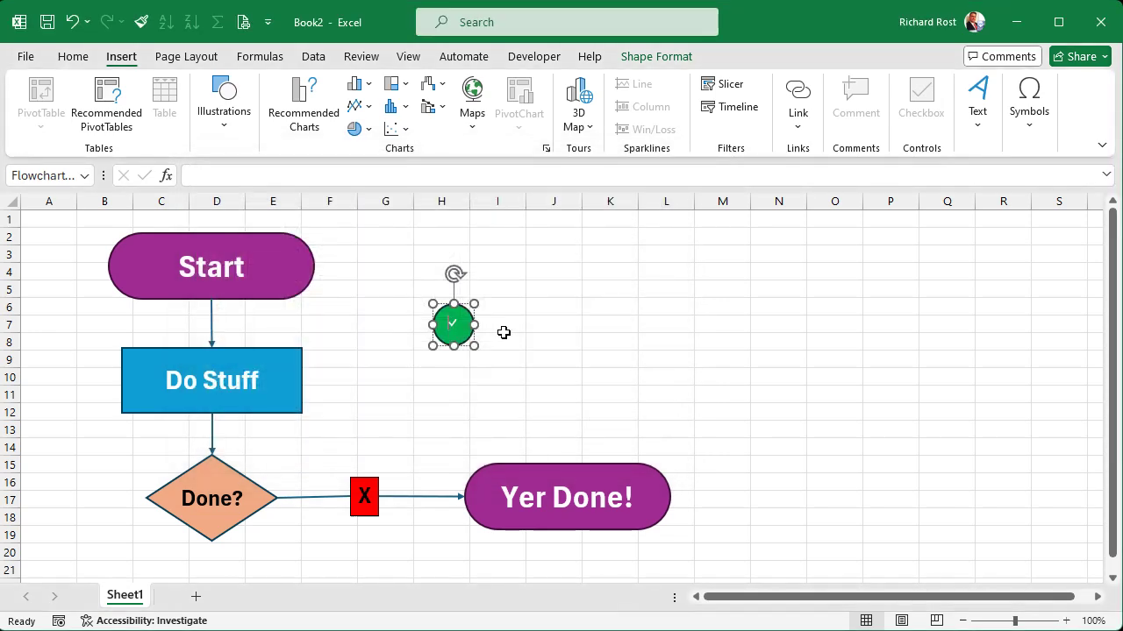
Step: Set the font size of the check mark in the green circle to 24
double_click(451, 325)
click(70, 59)
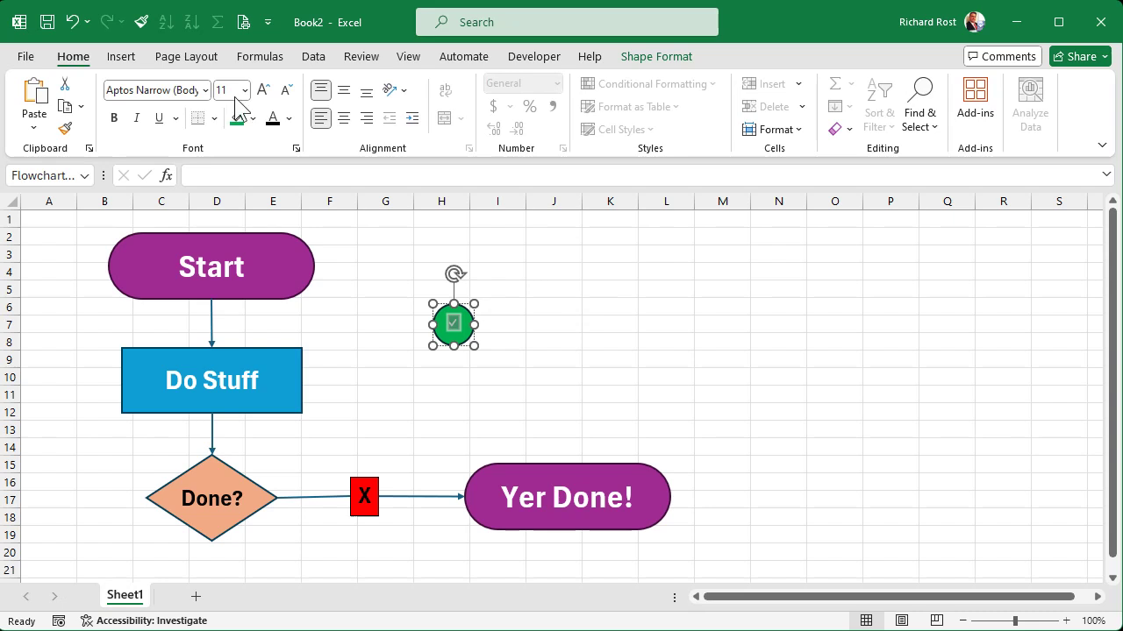
click(263, 91)
click(263, 90)
click(264, 91)
click(264, 90)
click(263, 90)
click(264, 90)
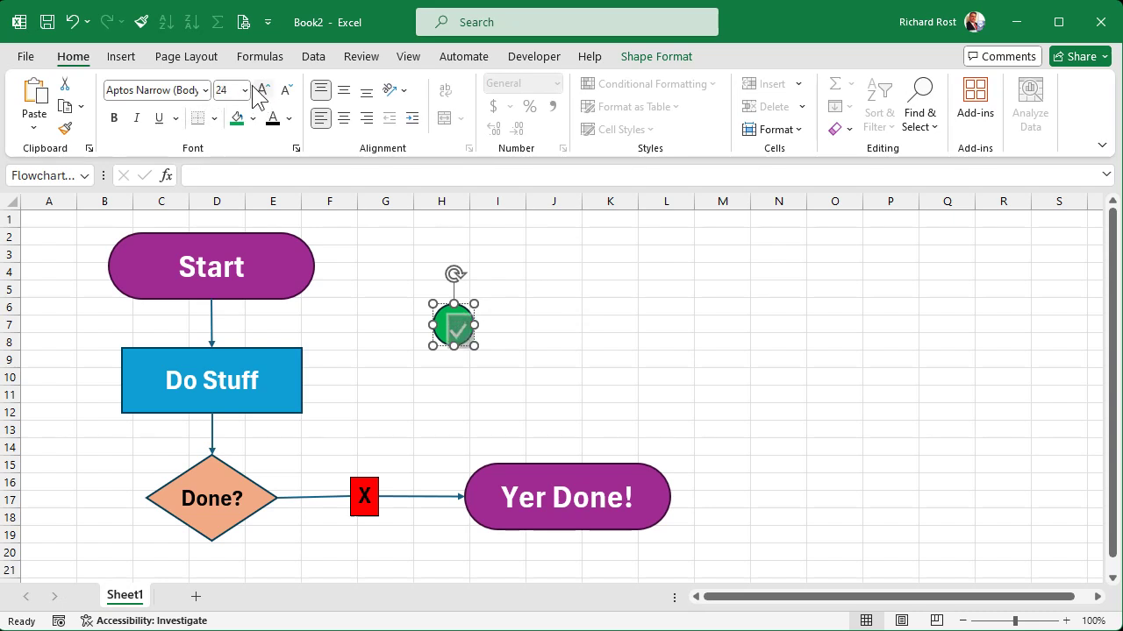
click(244, 90)
click(588, 283)
click(571, 356)
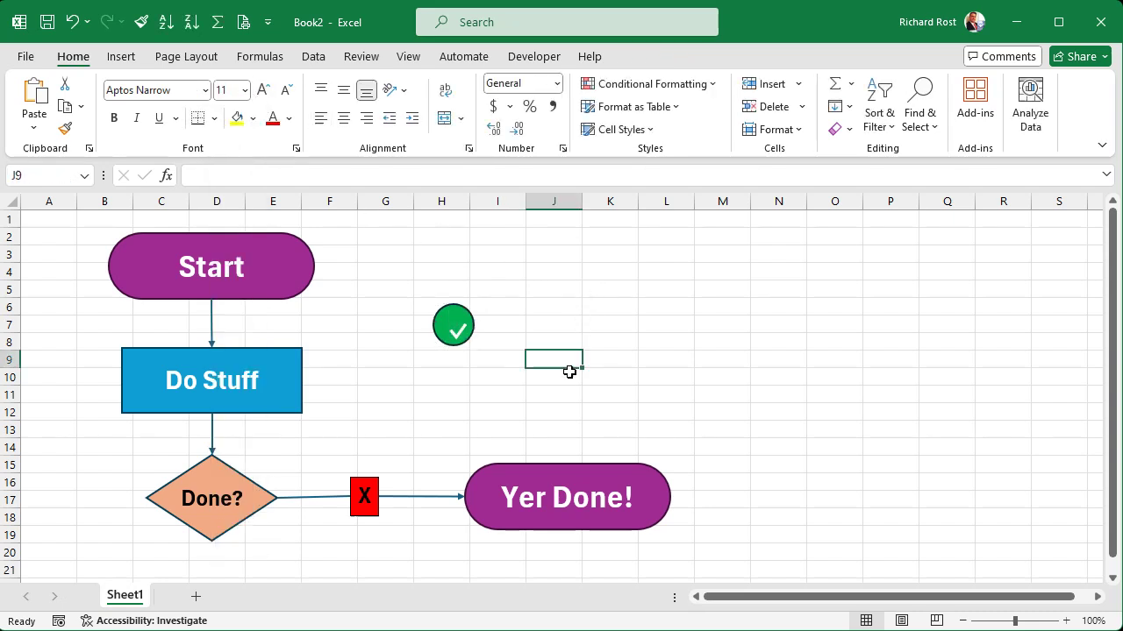
Step: Set the left, right, top and bottom text margins of the green check circle to 0"
click(441, 308)
right_click(441, 309)
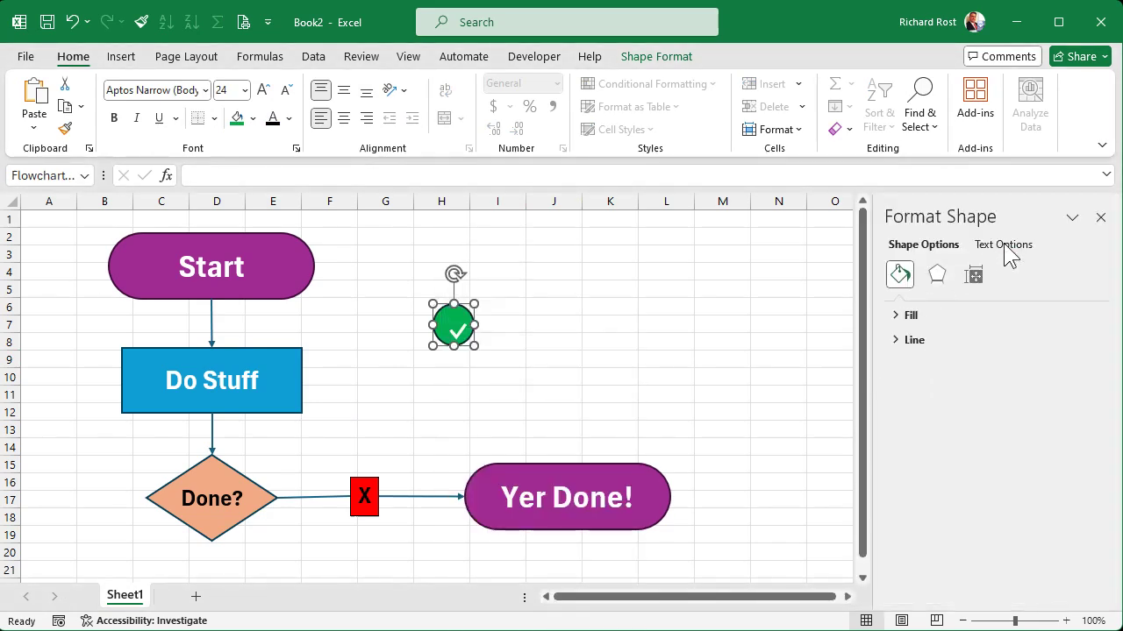
click(1003, 245)
click(970, 280)
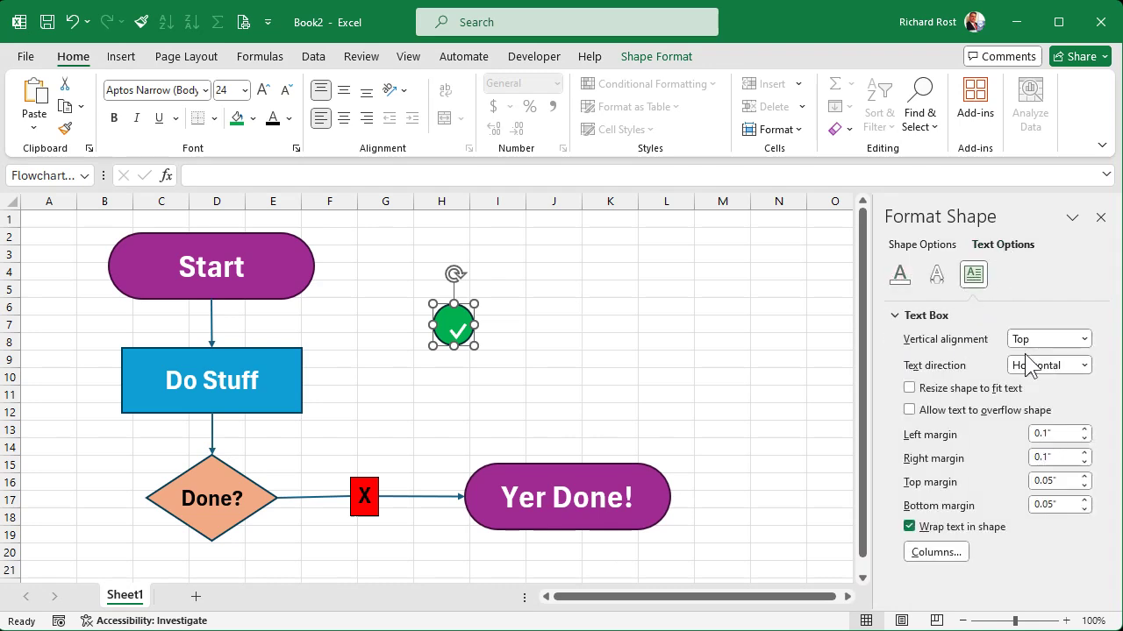
drag(1049, 433, 990, 436)
text(0)
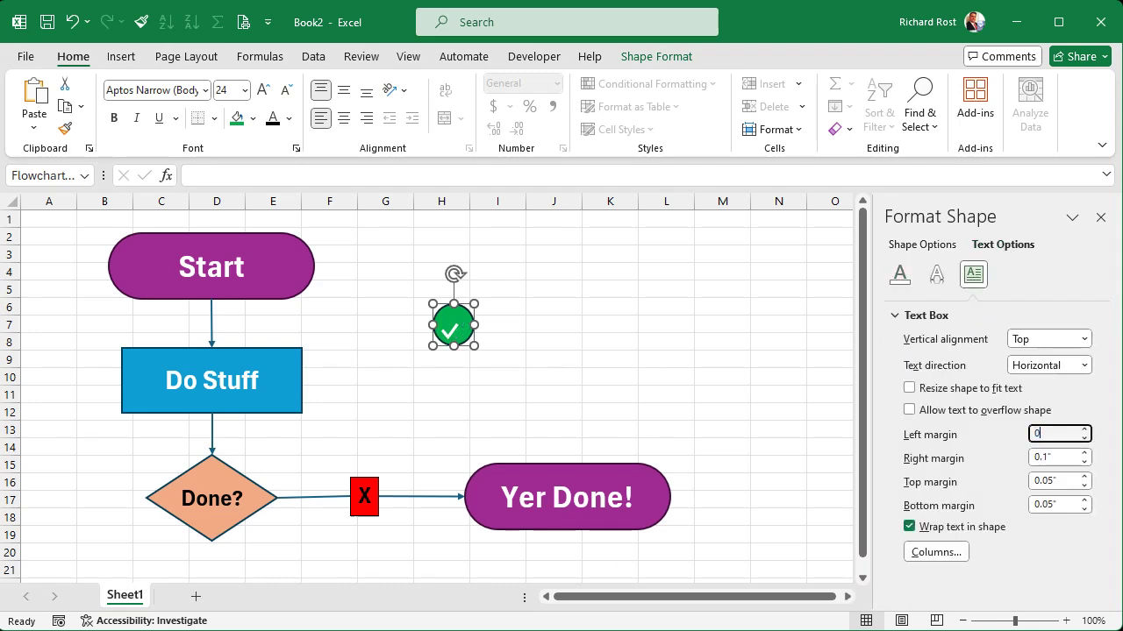
key(Tab)
text(0)
key(Tab)
text(0)
key(Tab)
text(0)
key(Tab)
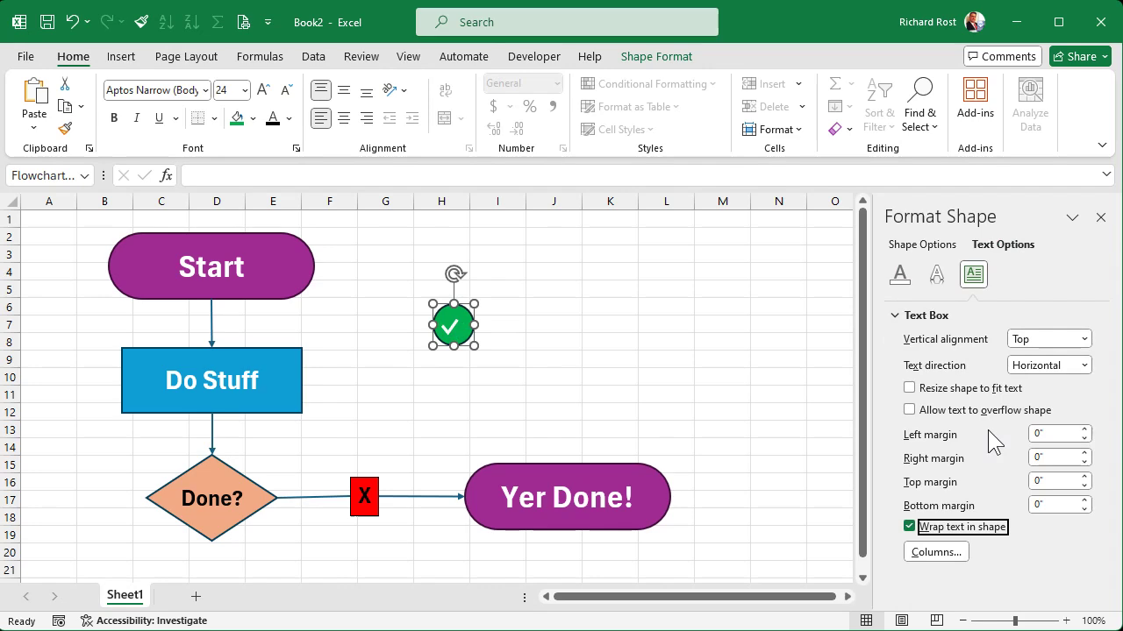
click(1100, 217)
click(672, 342)
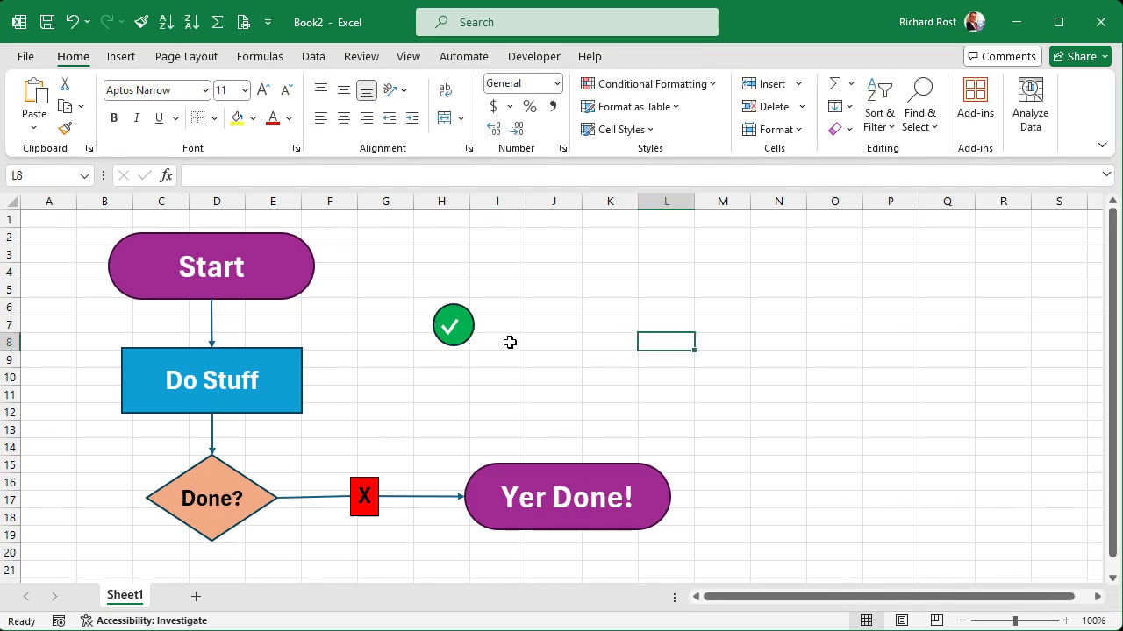
Step: Centre the check mark horizontally and vertically inside the green circle
click(473, 341)
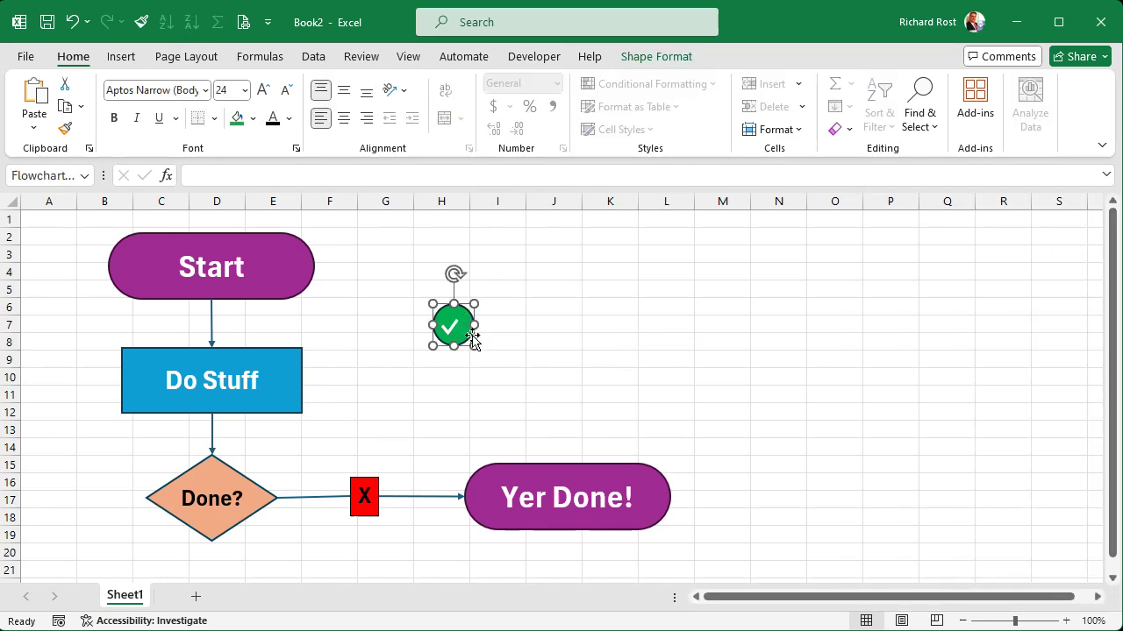
click(344, 118)
click(565, 359)
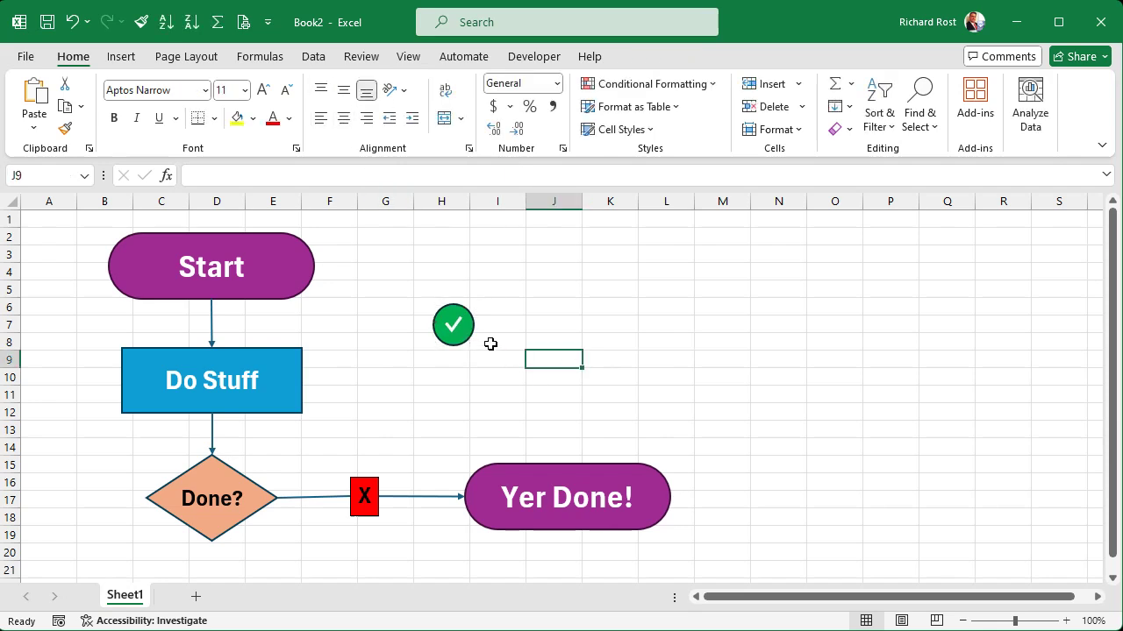
Step: Place the green check circle to the left of the Done? diamond and shrink it to about 0.45" by 0.42"
drag(472, 341, 78, 506)
click(494, 383)
click(413, 411)
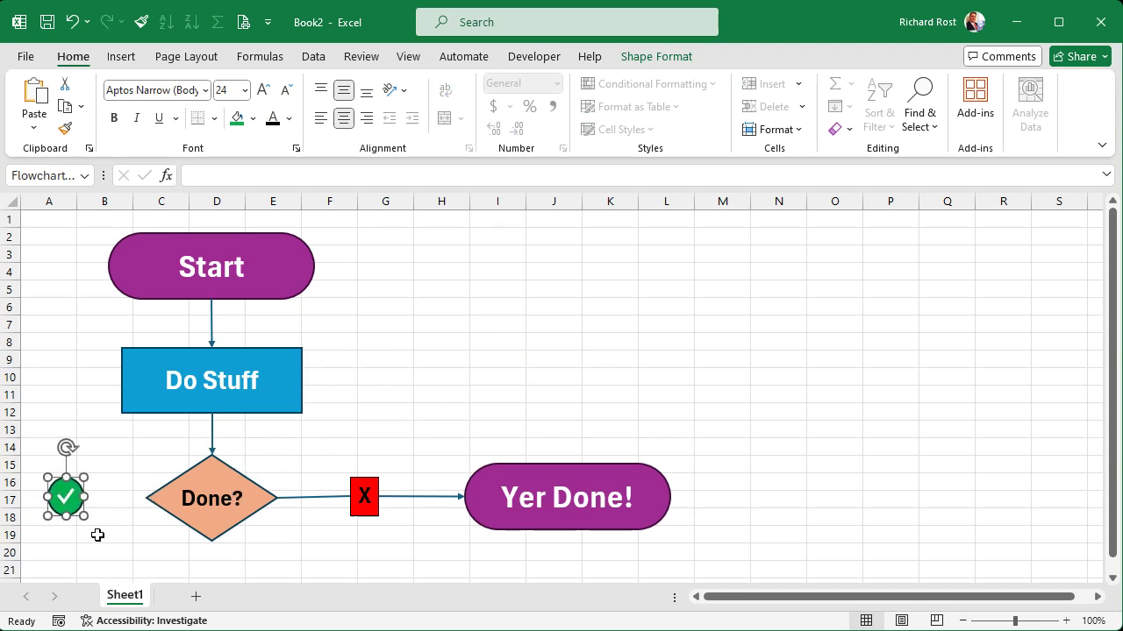
click(578, 325)
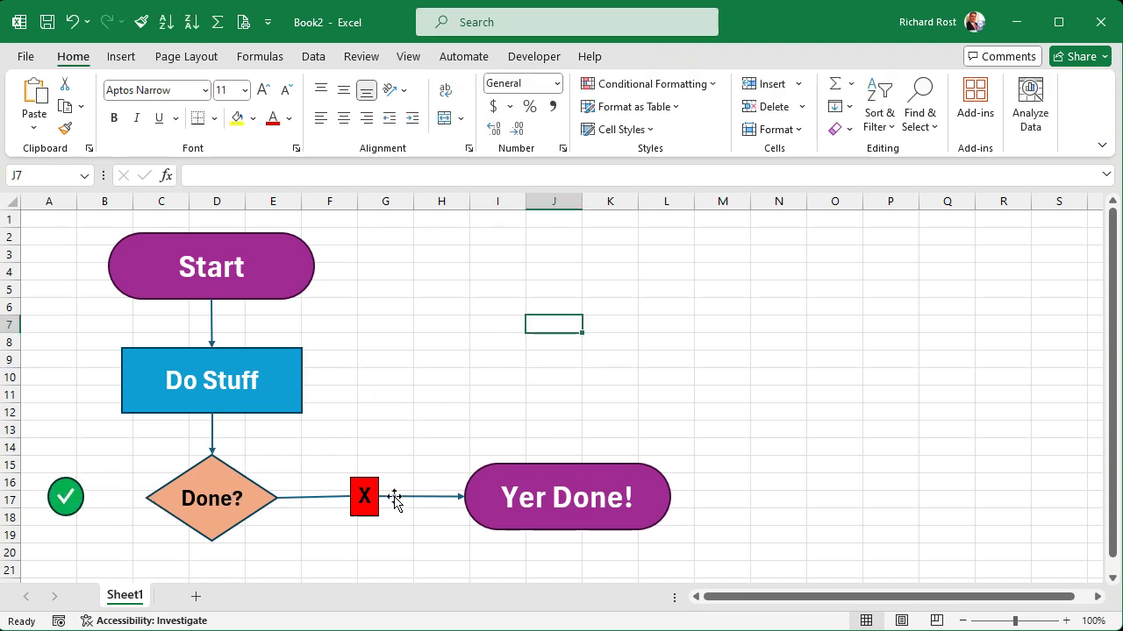
Step: Duplicate the plain line between Done? and the red X and connect the copy from the diamond's left corner to the green check circle
click(310, 498)
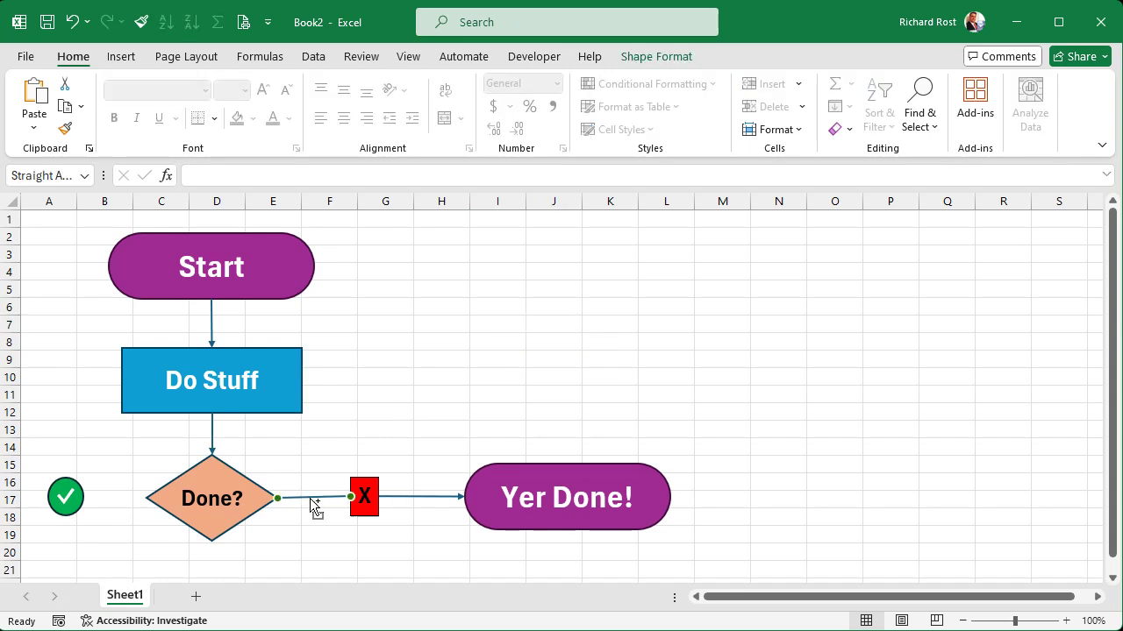
drag(311, 502, 147, 499)
drag(200, 533, 88, 496)
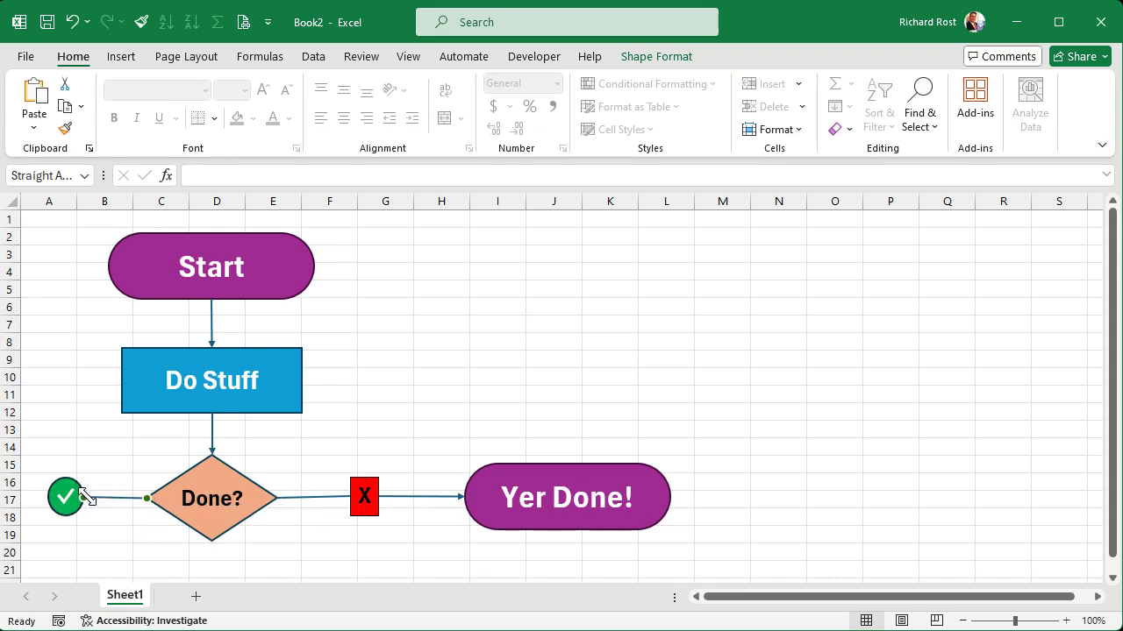
Step: Duplicate the arrow above the Done? diamond and connect the copy from the top of the green check circle to the left end of Start
click(213, 436)
key(ctrl+d)
drag(226, 430, 66, 479)
drag(224, 467, 108, 267)
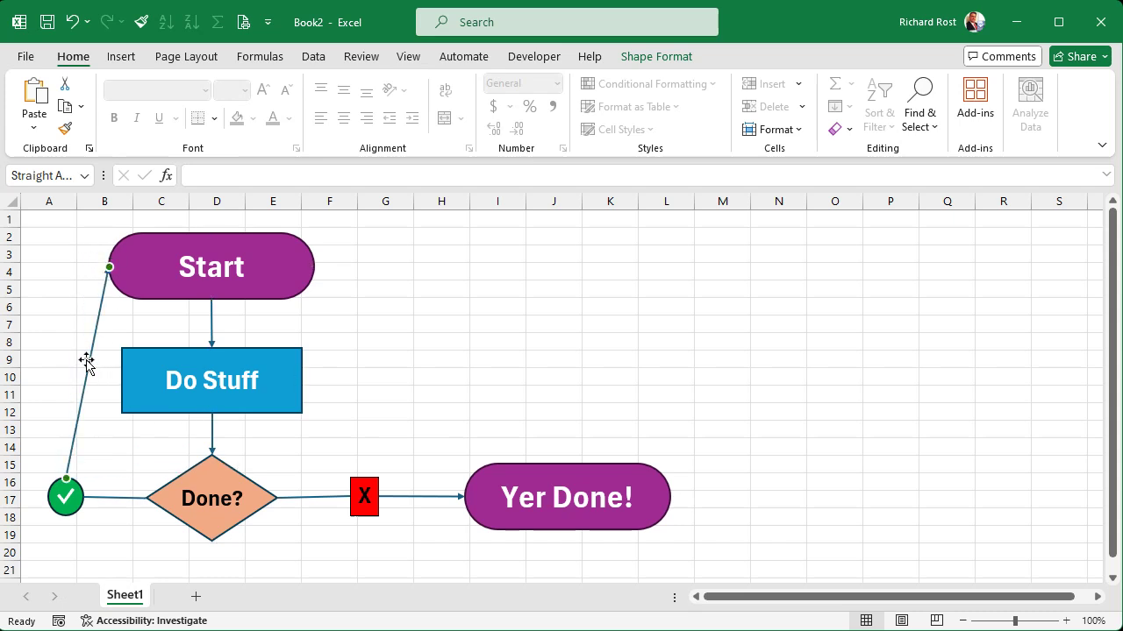
Step: Change the arrow between the green check circle and Start to a curved connector
right_click(90, 361)
mouse_move(167, 481)
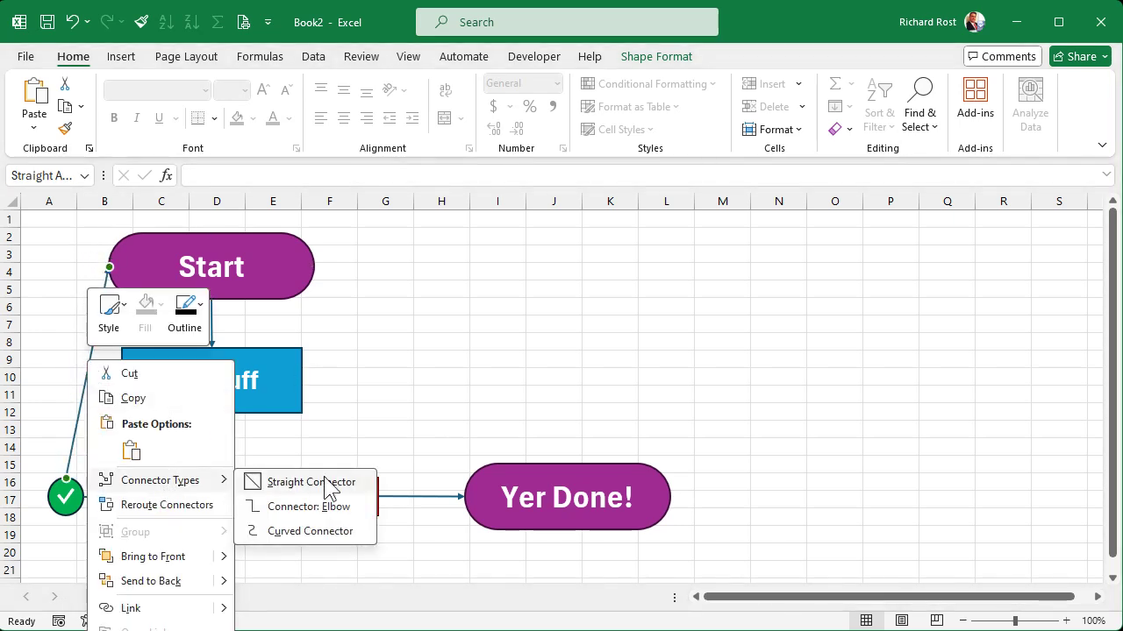
click(313, 532)
click(440, 313)
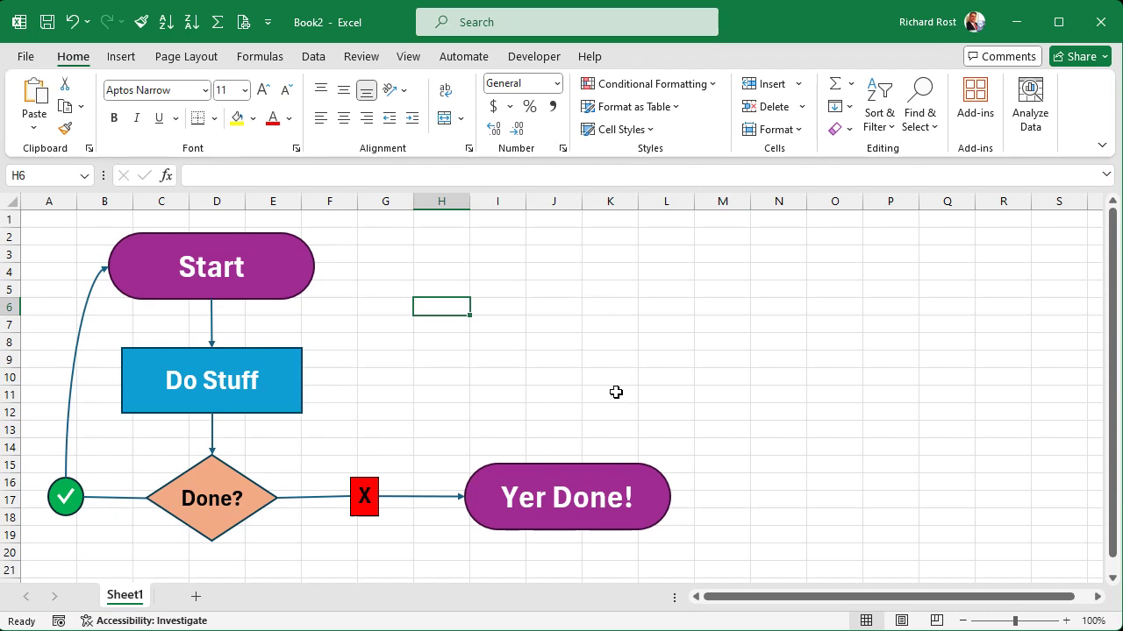
Step: Enter "More instructions" in cell C6 of a new worksheet and return to Sheet1
click(196, 598)
click(163, 308)
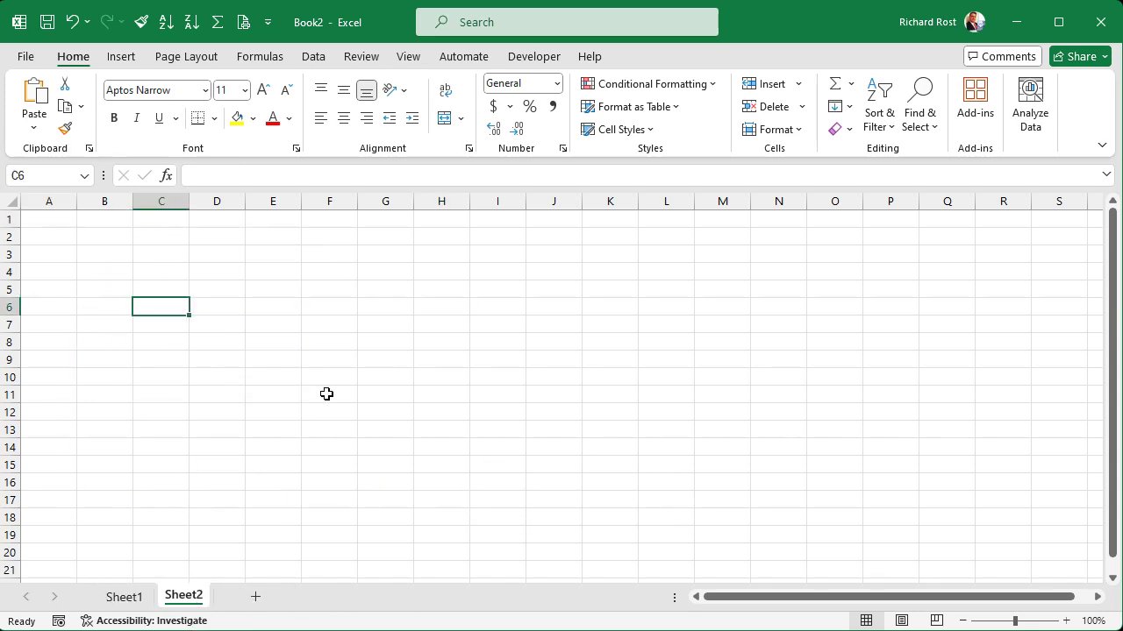
text(More instructions)
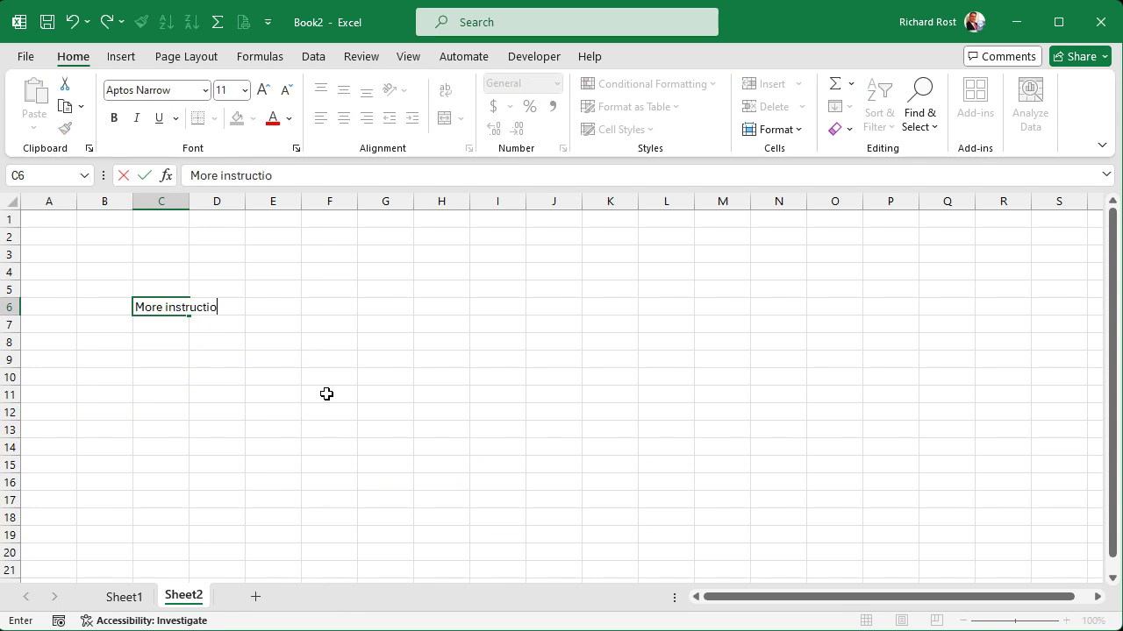
key(Return)
click(124, 597)
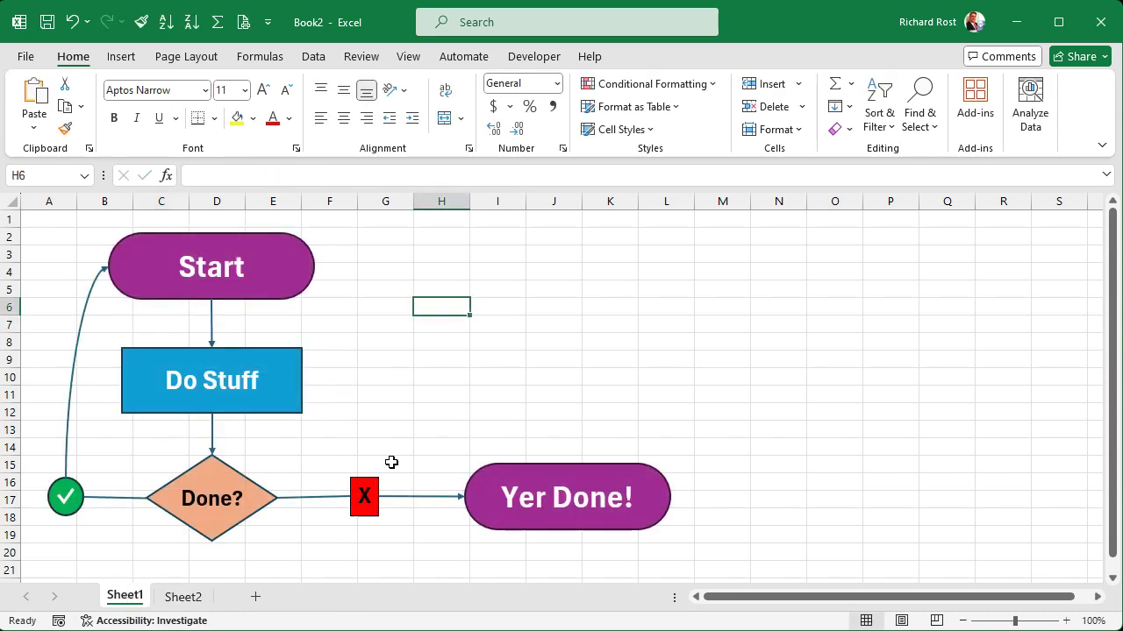
click(448, 343)
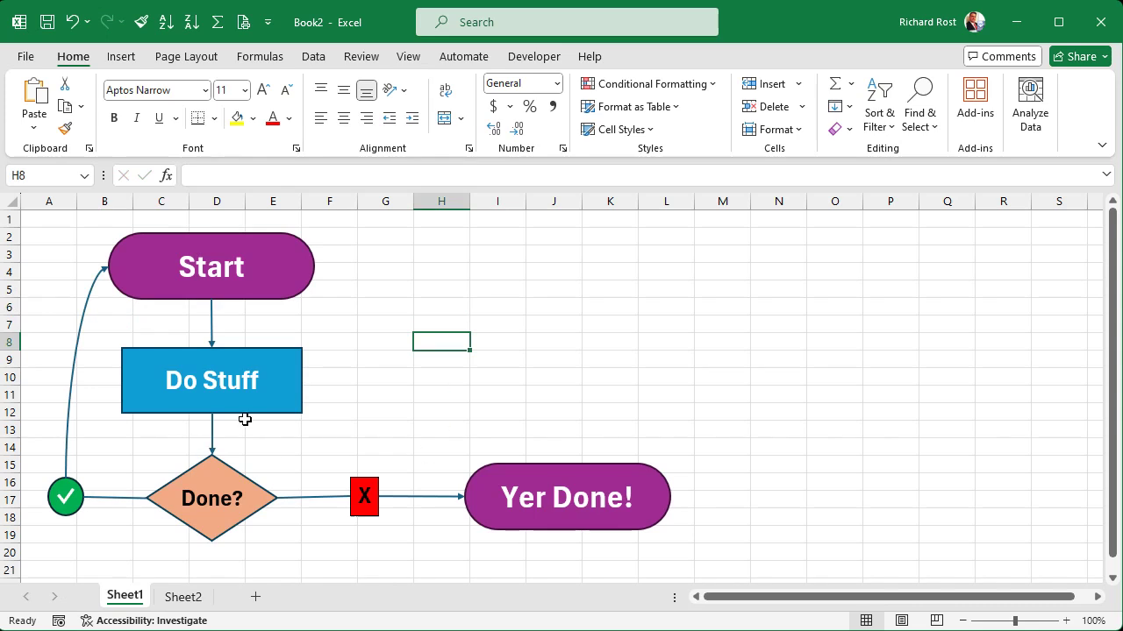
click(365, 479)
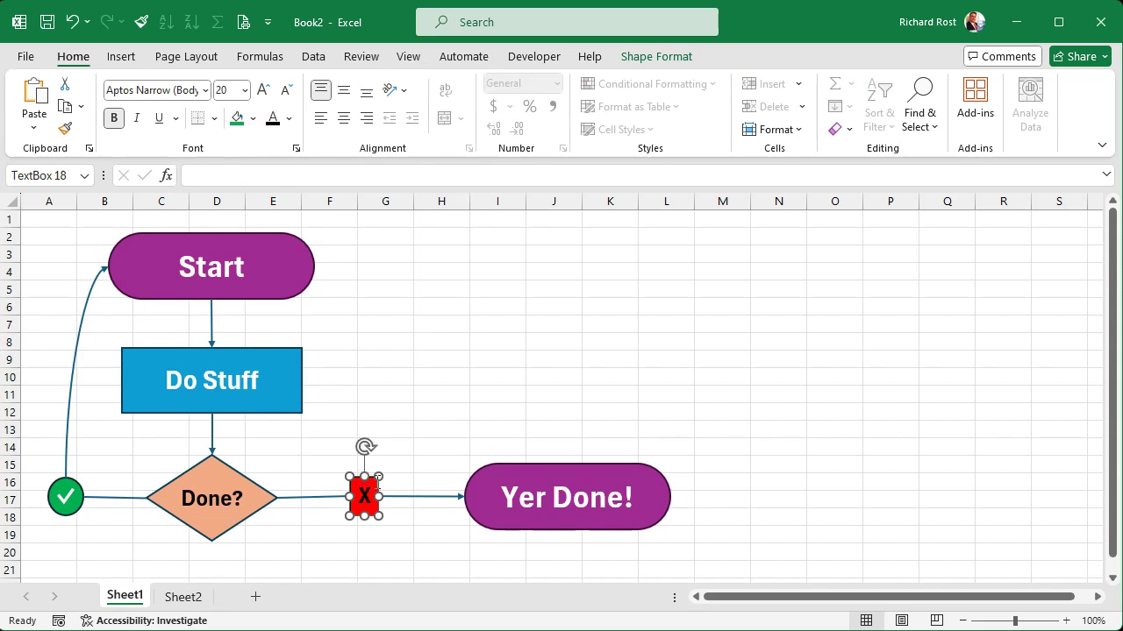
key(ctrl+d)
drag(386, 537, 344, 374)
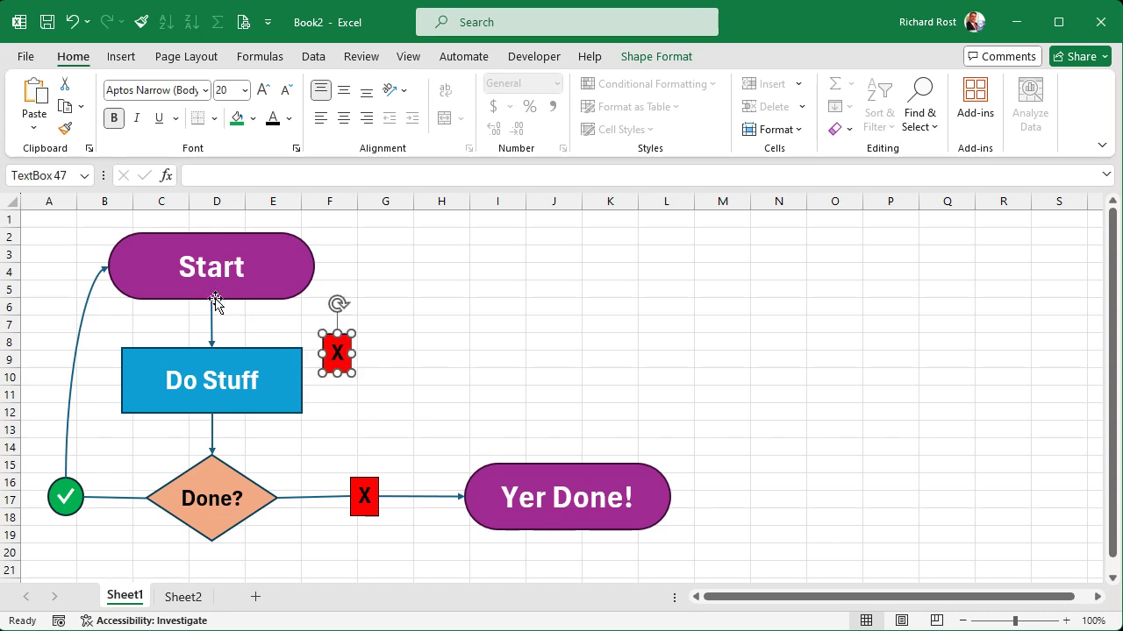
key(Delete)
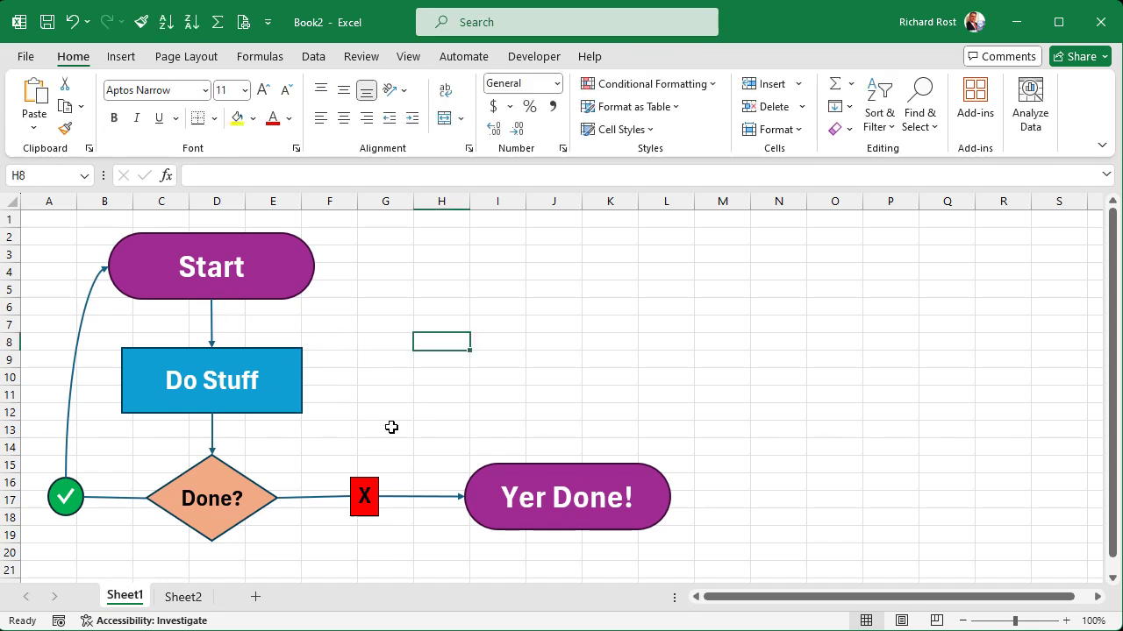
Step: Duplicate the green check circle to the right of the Do Stuff box and fill the copy with dark blue
click(81, 490)
drag(81, 489, 343, 380)
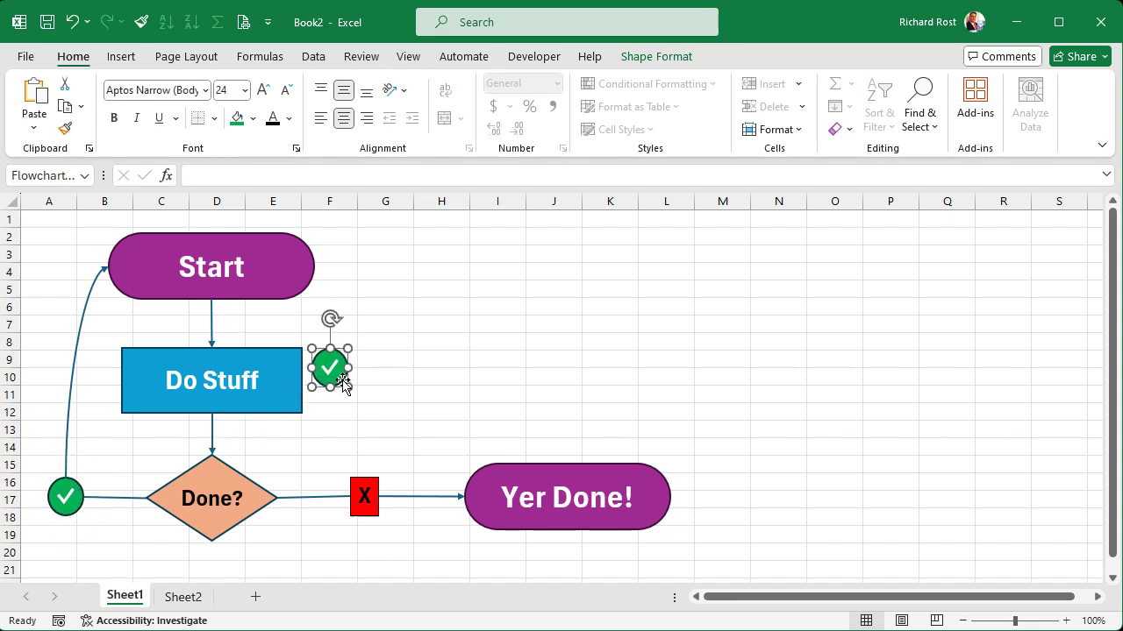
click(636, 56)
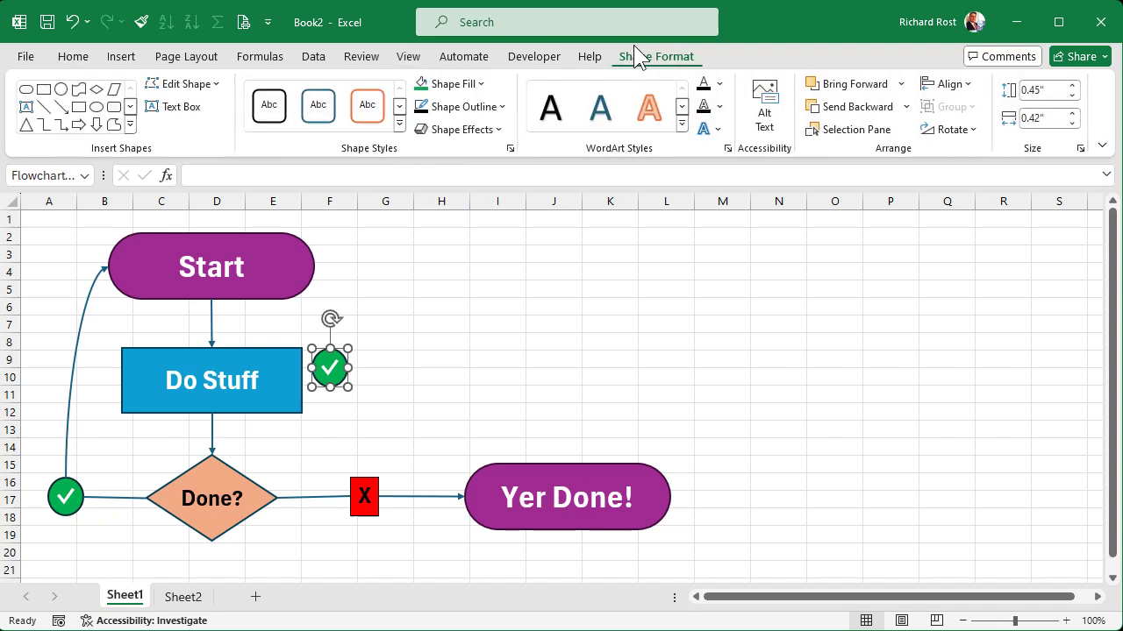
click(480, 83)
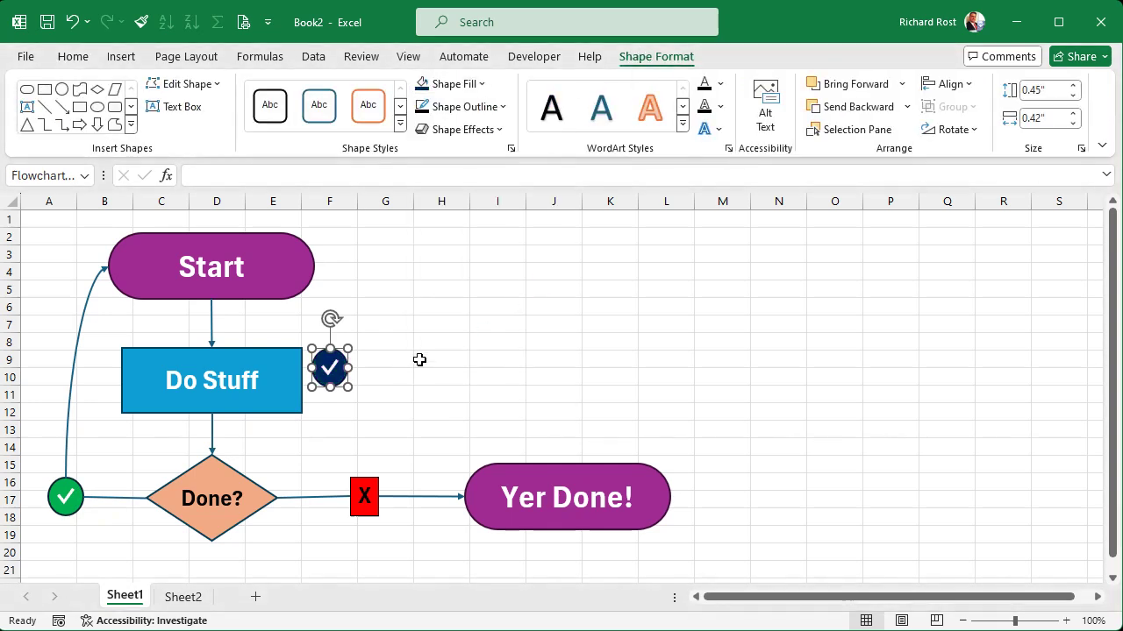
Step: Replace the check mark in the dark blue circle beside Do Stuff with "?"
click(540, 276)
double_click(320, 366)
text(?)
click(461, 323)
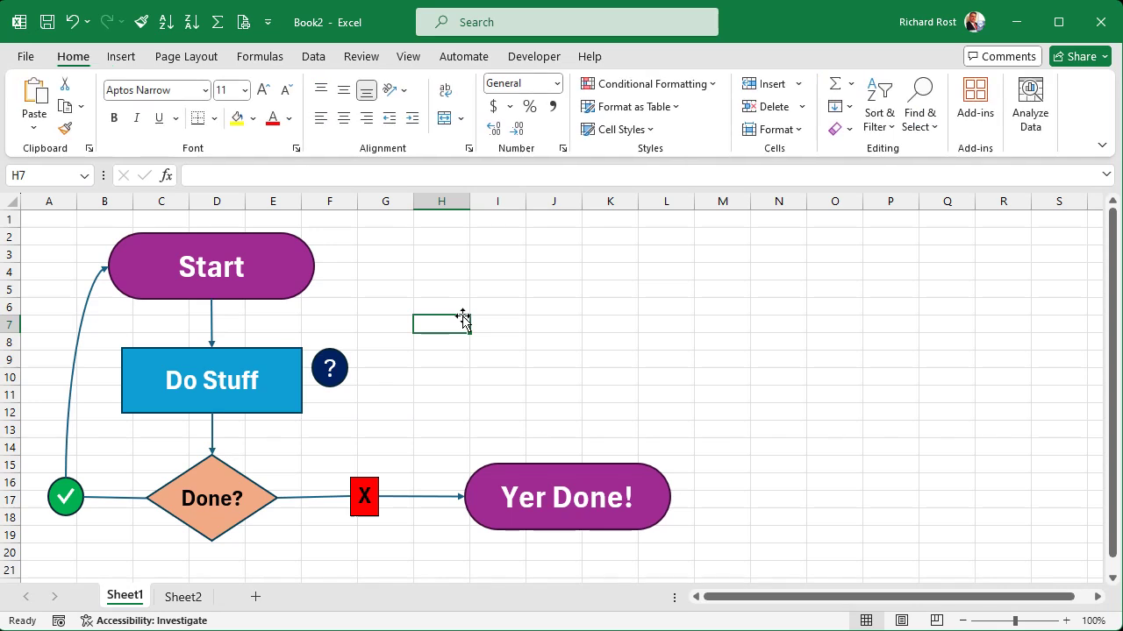
Step: Hyperlink the dark blue question mark circle to cell A1 of Sheet2 in this document
click(346, 383)
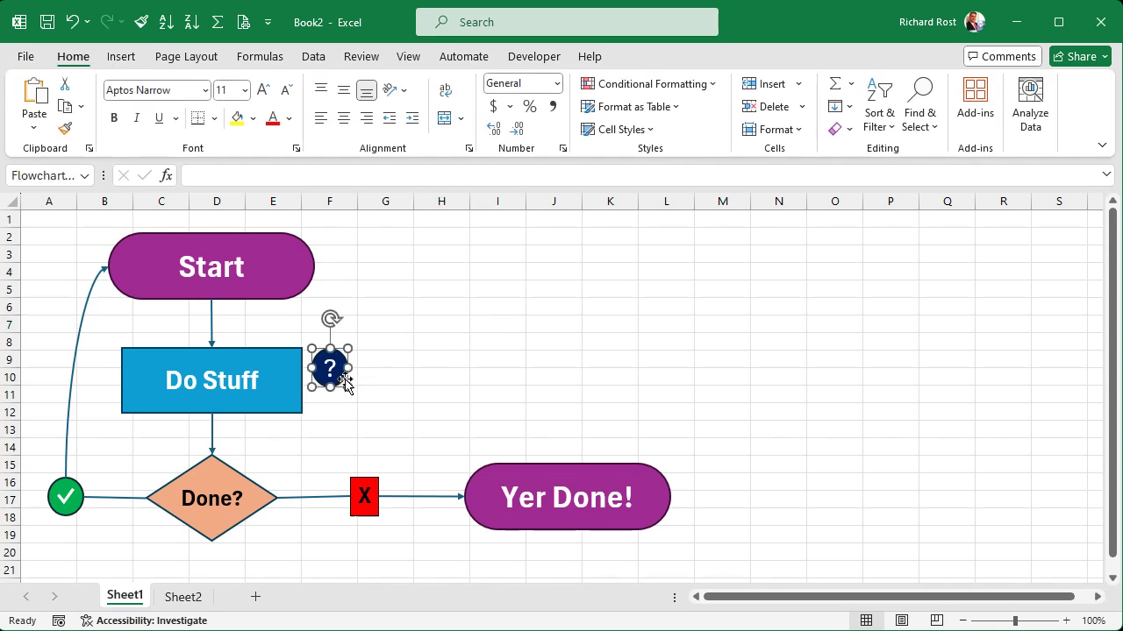
right_click(349, 392)
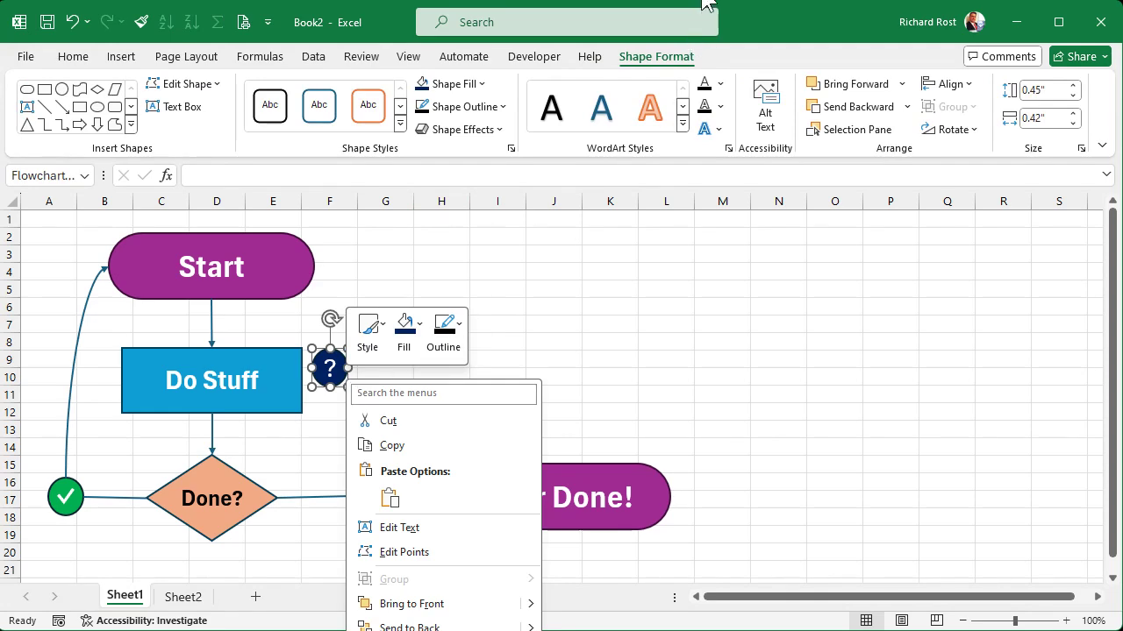
key(Escape)
click(342, 257)
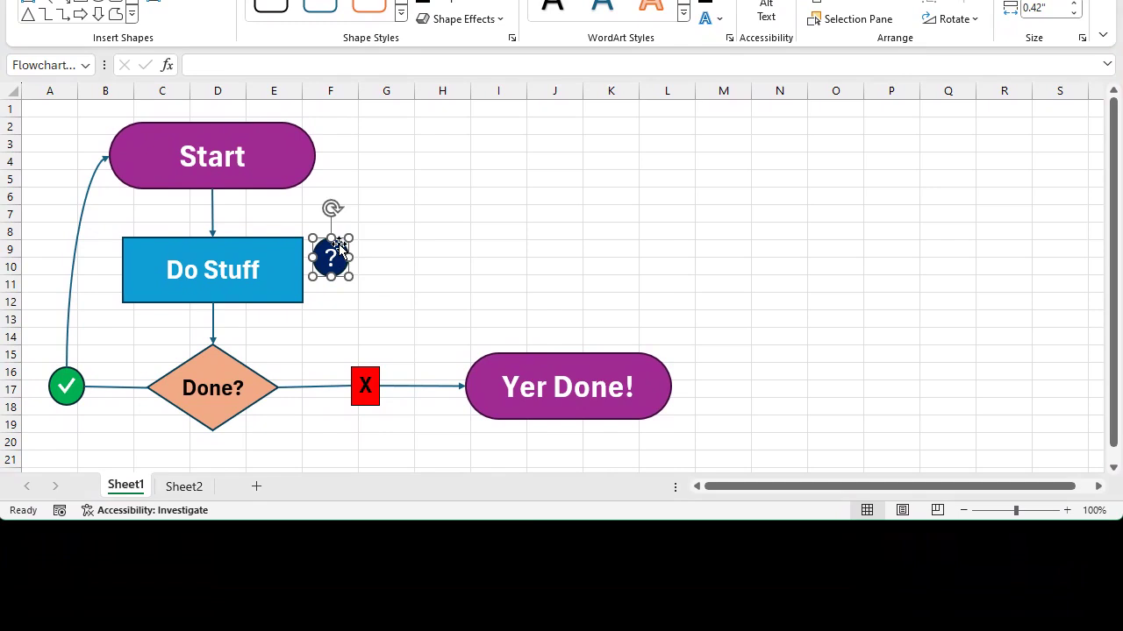
right_click(341, 249)
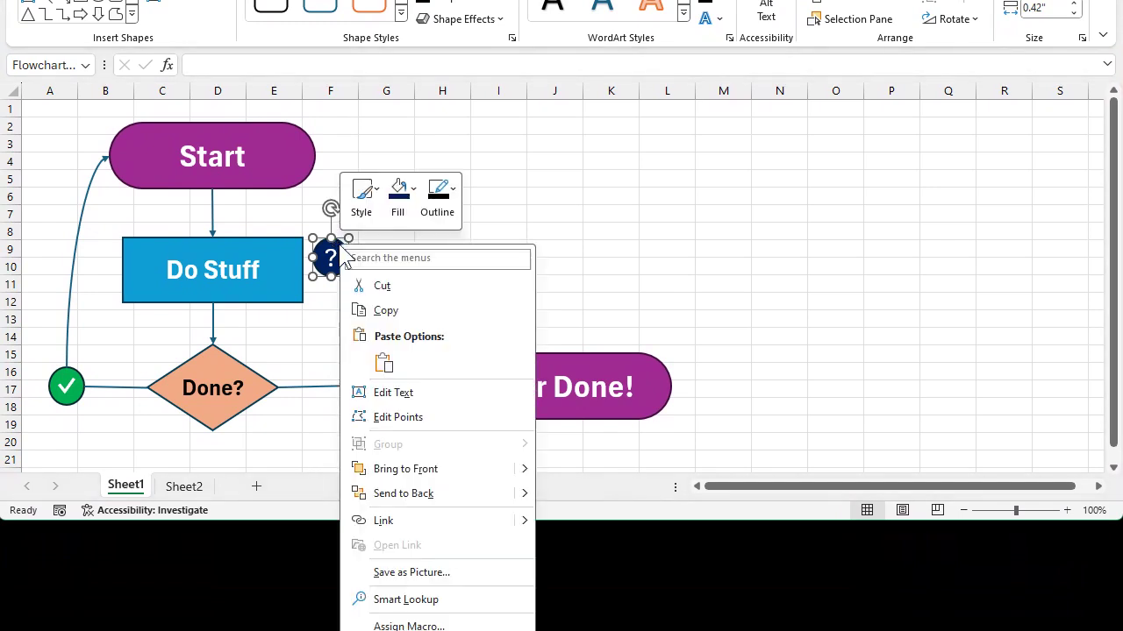
click(427, 523)
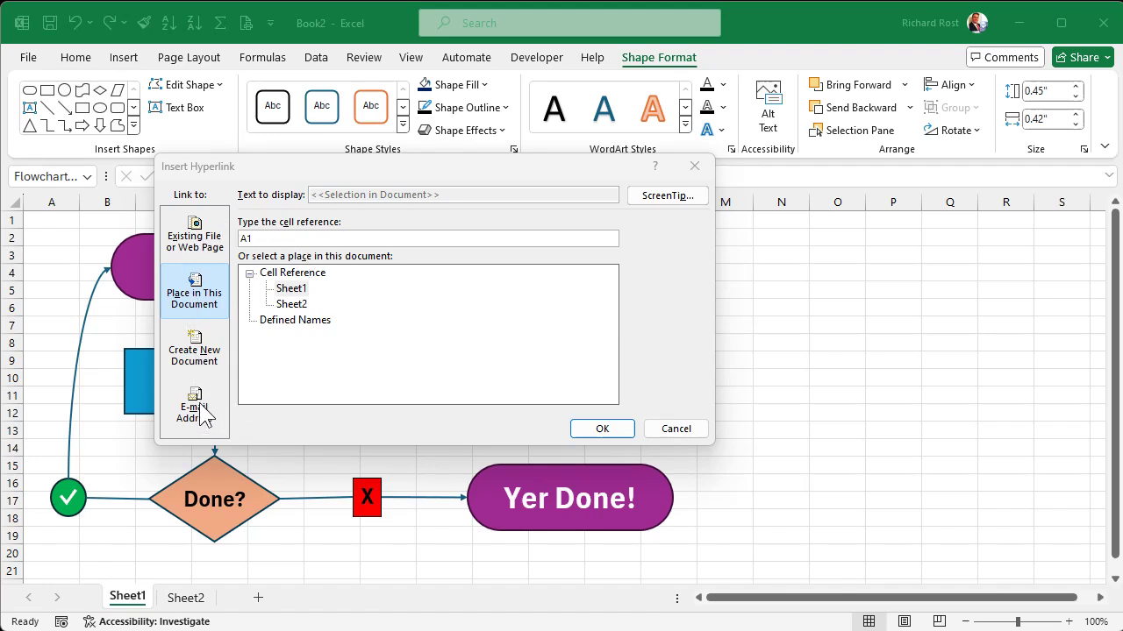
click(292, 304)
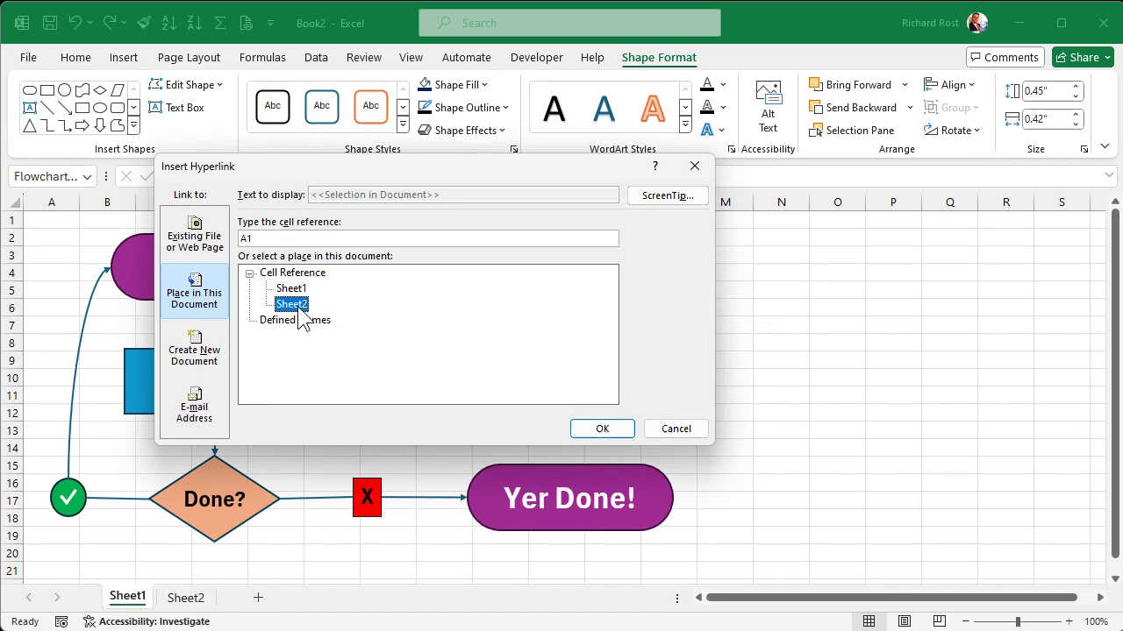
click(600, 430)
click(464, 325)
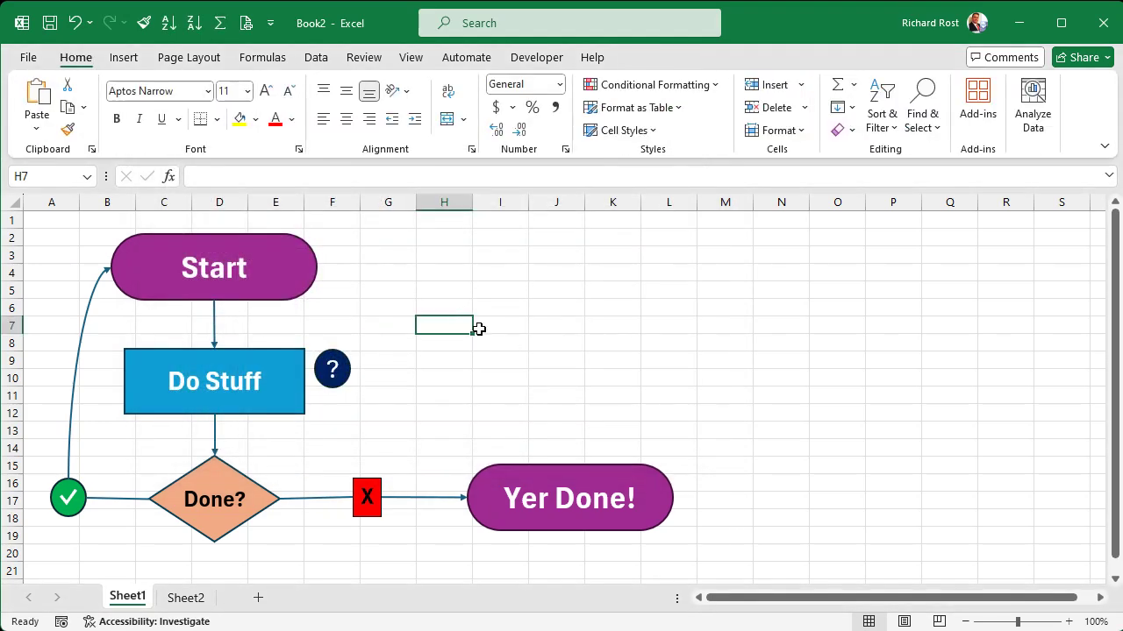
Step: Test the question mark circle's link to Sheet2, compare both worksheets and return to the flowchart on Sheet1
click(345, 377)
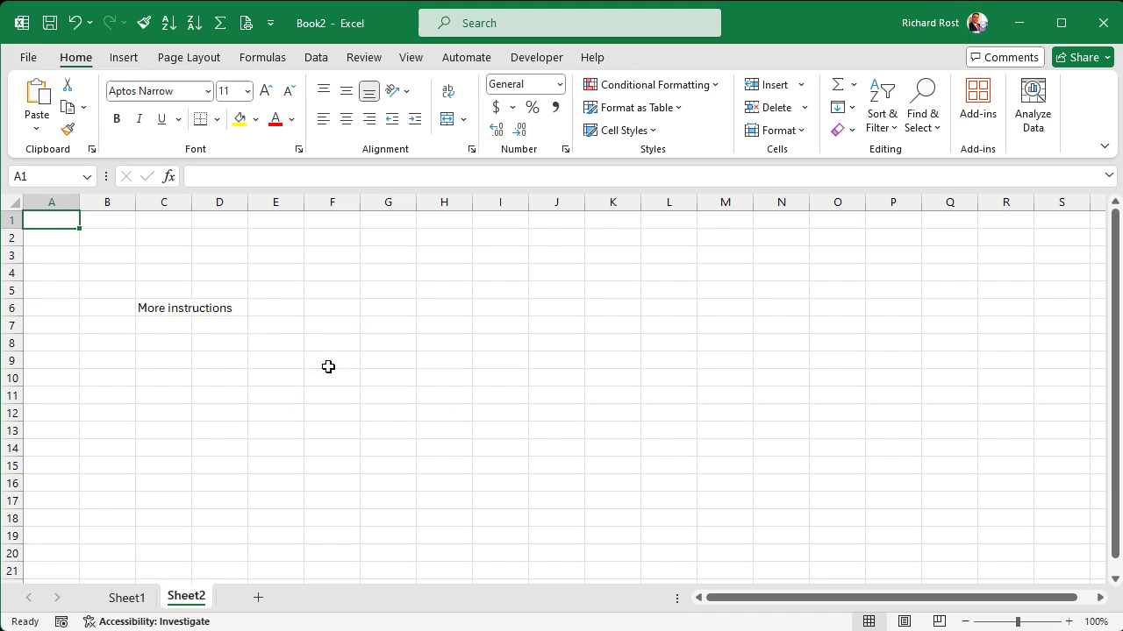
click(129, 598)
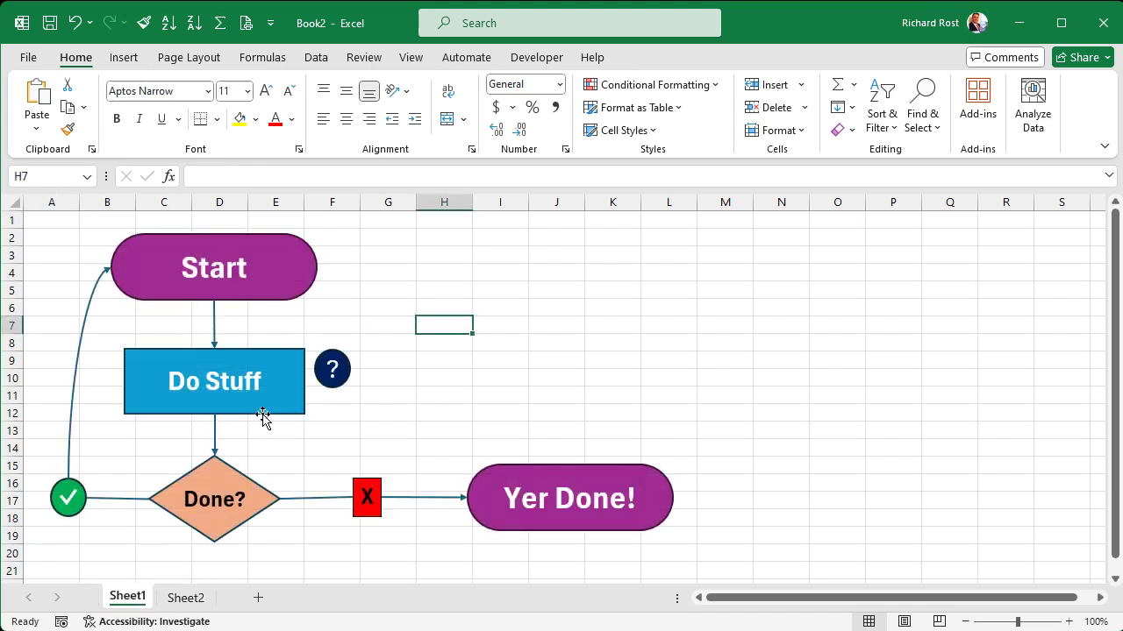
click(186, 597)
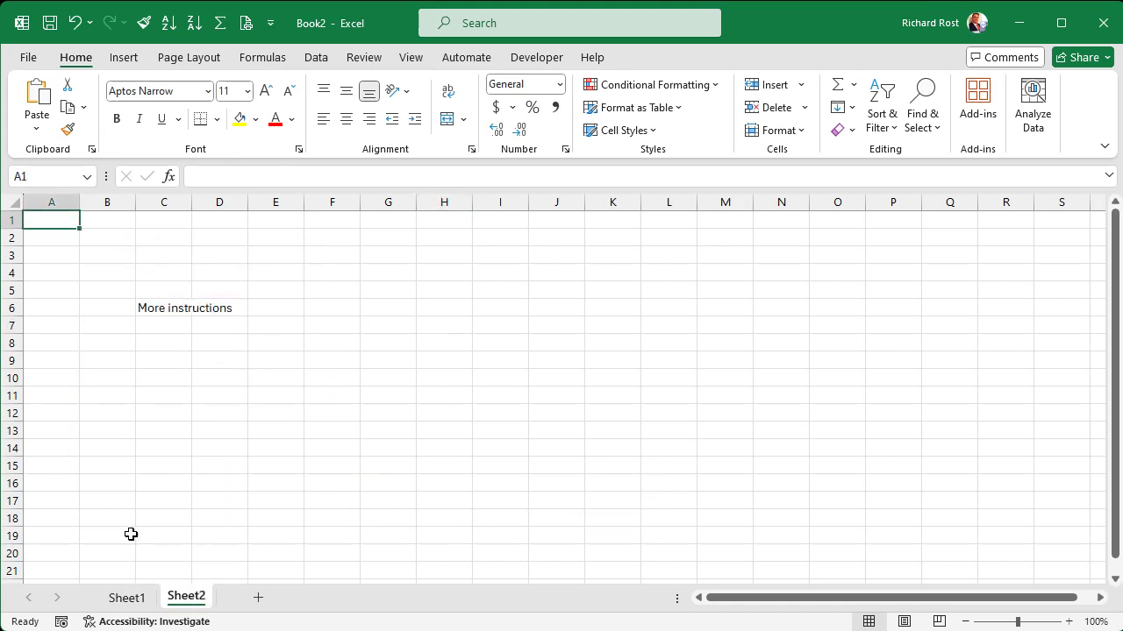
click(127, 597)
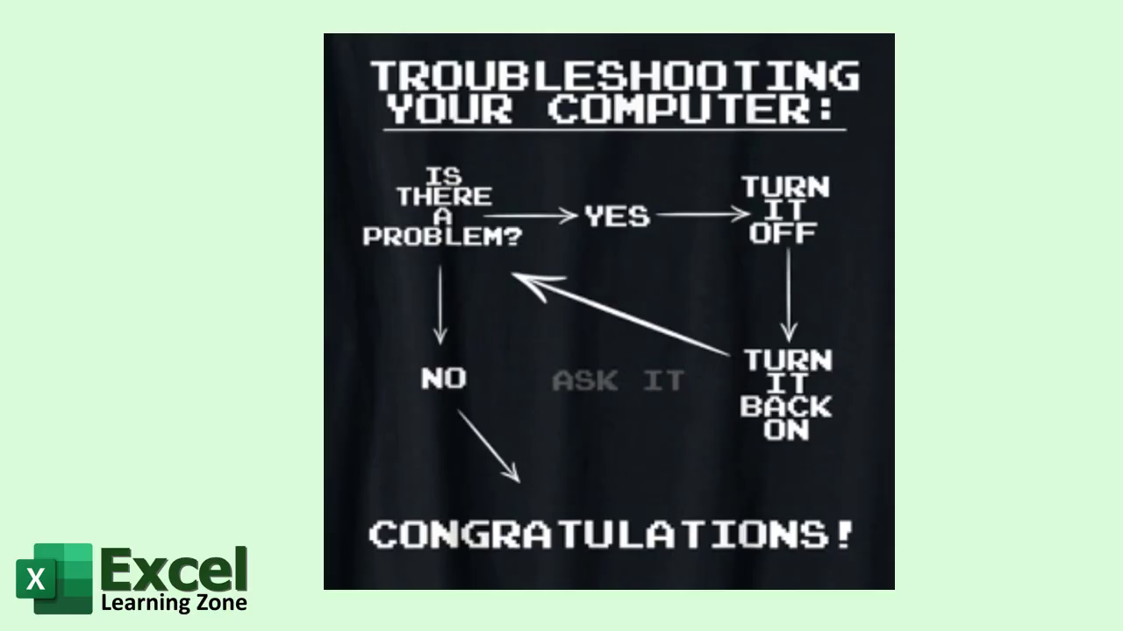
click(578, 208)
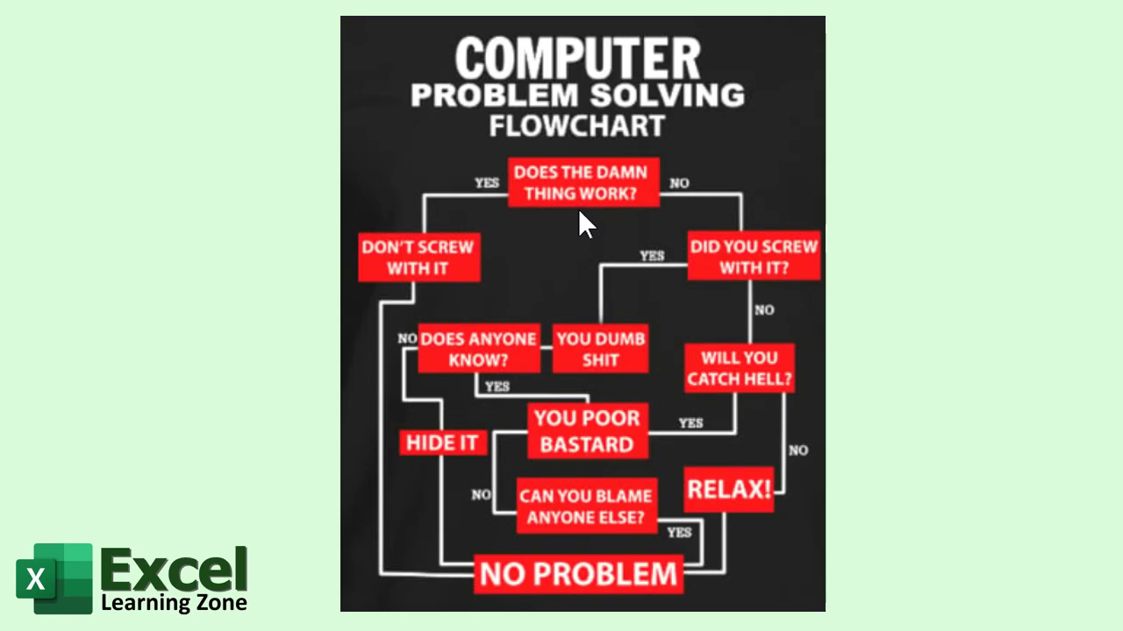
key(Right)
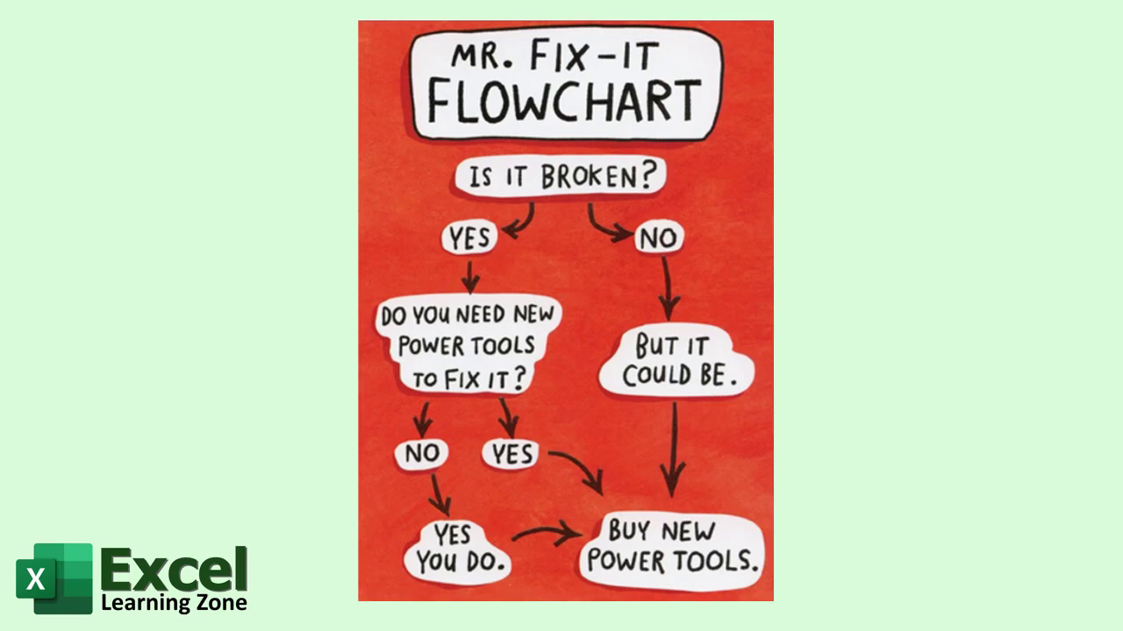